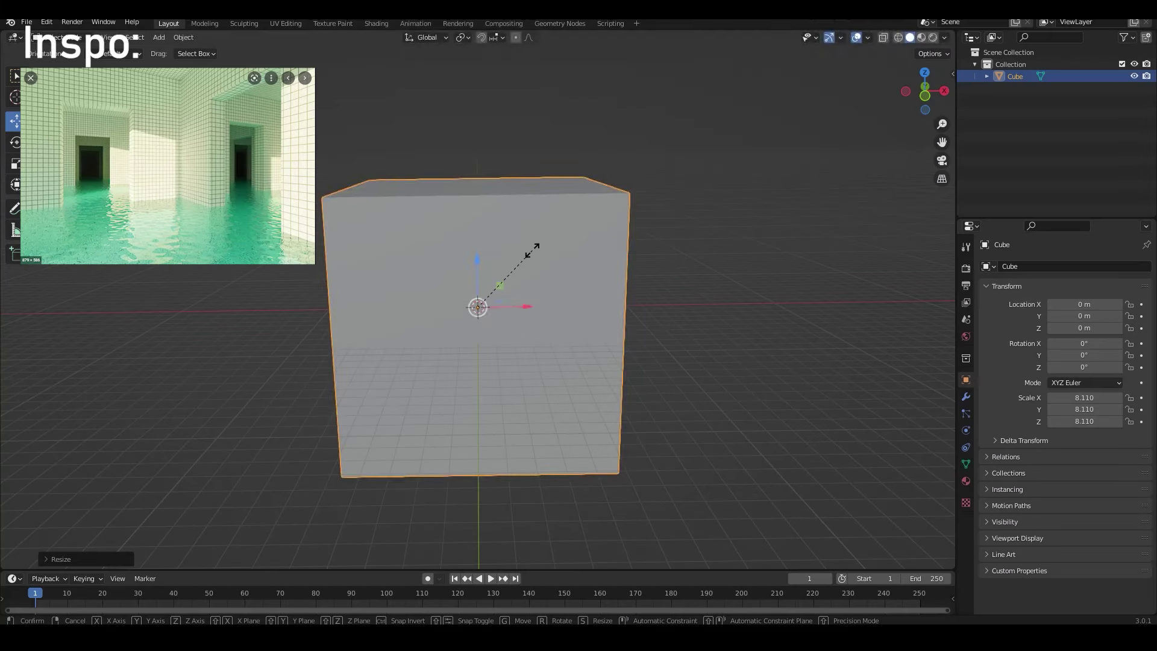
- Flatten the cube's height and lengthen it along Y
right_click(533, 268)
mouse_move(533, 268)
middle_down()
mouse_move(655, 354)
mouse_move(620, 370)
mouse_move(645, 395)
mouse_move(612, 369)
middle_up()
click(503, 315)
key(alt+a)
click(523, 324)
key(s)
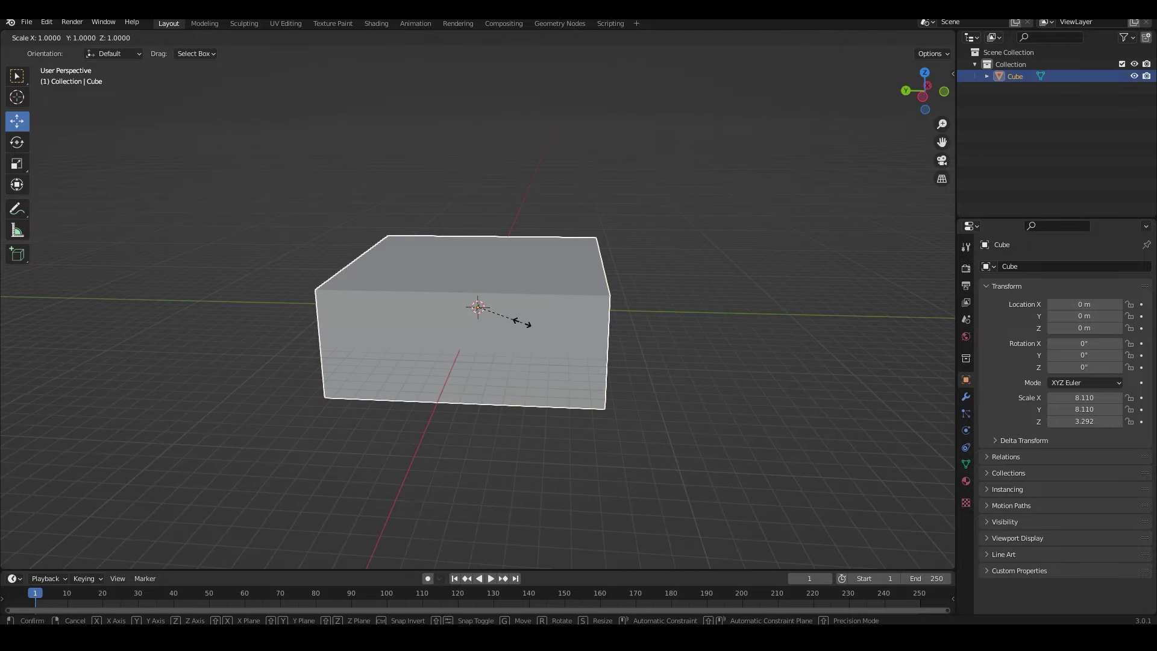
key(y)
click(536, 349)
mouse_move(536, 348)
middle_down()
mouse_move(508, 274)
mouse_move(518, 308)
middle_up()
- Widen the box along X and raise it above the grid on Z
key(s)
key(x)
click(545, 353)
key(g)
key(z)
click(519, 308)
- Delete the box's front face in face select mode to open the room
key(Tab)
key(3)
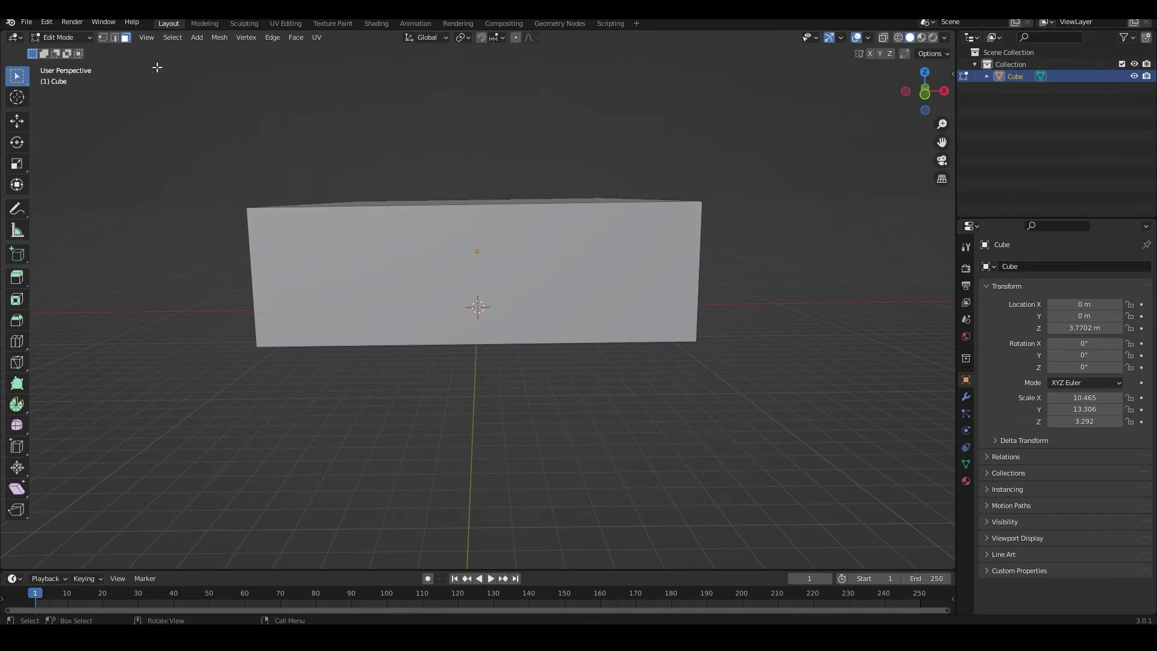
key(a)
key(x)
click(408, 294)
key(Tab)
mouse_move(407, 294)
middle_down()
mouse_move(509, 349)
mouse_move(411, 369)
mouse_move(432, 374)
middle_up()
scroll(433, 374, up, 3)
scroll(441, 372, up, 2)
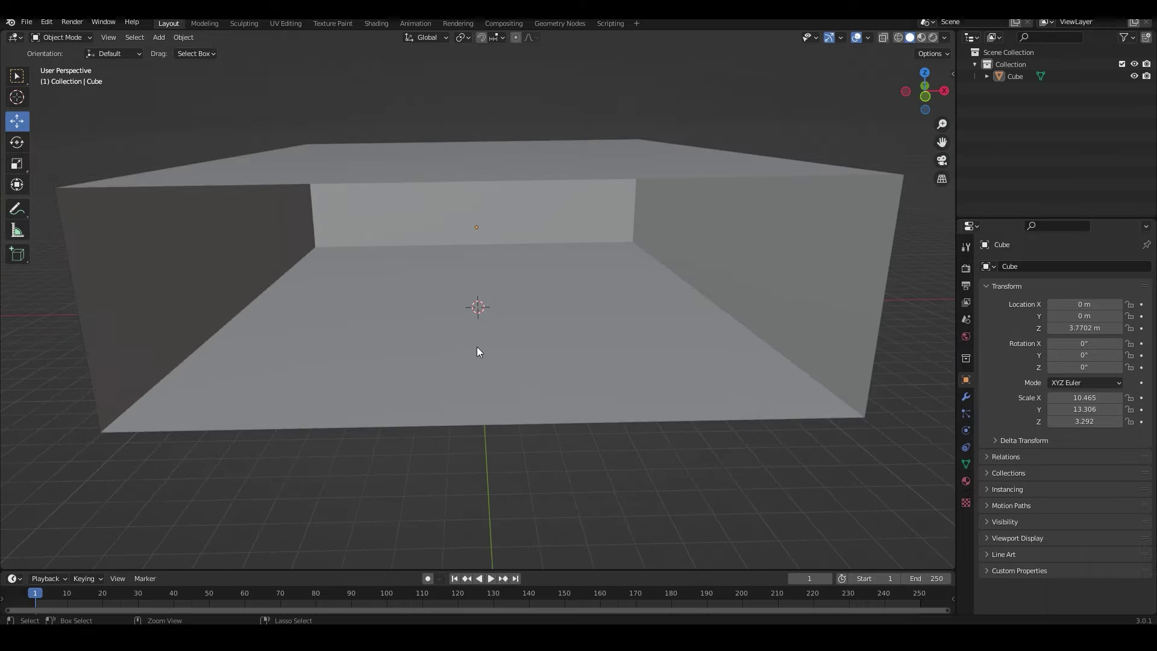
key(shift+a)
- Add a new cube, enlarge it and raise it inside the room
click(543, 98)
scroll(489, 285, up, 2)
mouse_move(482, 219)
middle_down()
mouse_move(545, 395)
mouse_move(529, 392)
mouse_move(488, 323)
middle_up()
click(483, 205)
middle_drag(483, 205, 486, 351)
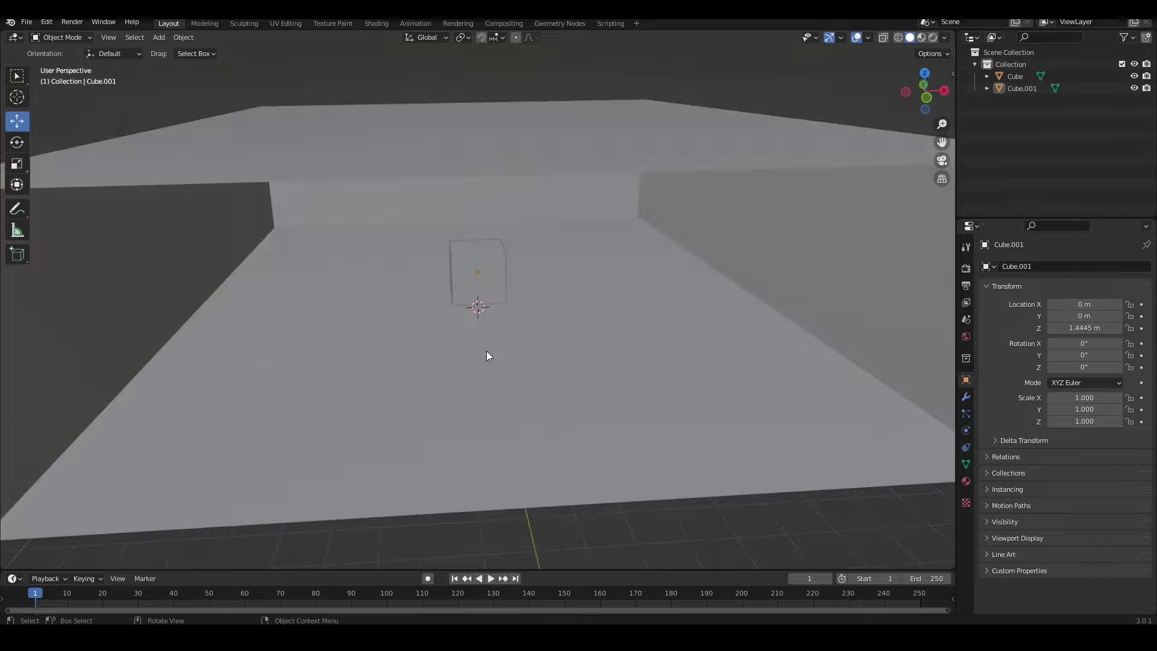
key(s)
click(573, 312)
key(g)
click(482, 198)
mouse_move(481, 198)
middle_down()
mouse_move(570, 458)
mouse_move(522, 272)
middle_up()
- Stretch the new cube across the room's full width and centre it along X
key(g)
key(x)
click(304, 338)
middle_drag(304, 339, 408, 385)
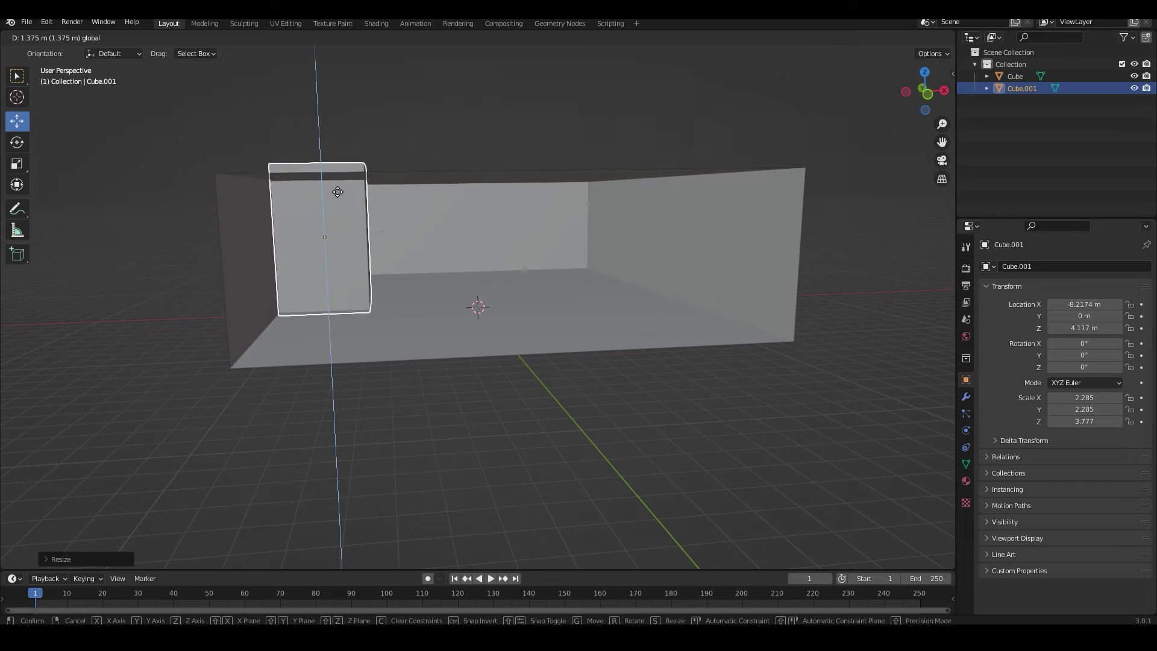
click(453, 512)
middle_drag(453, 512, 420, 467)
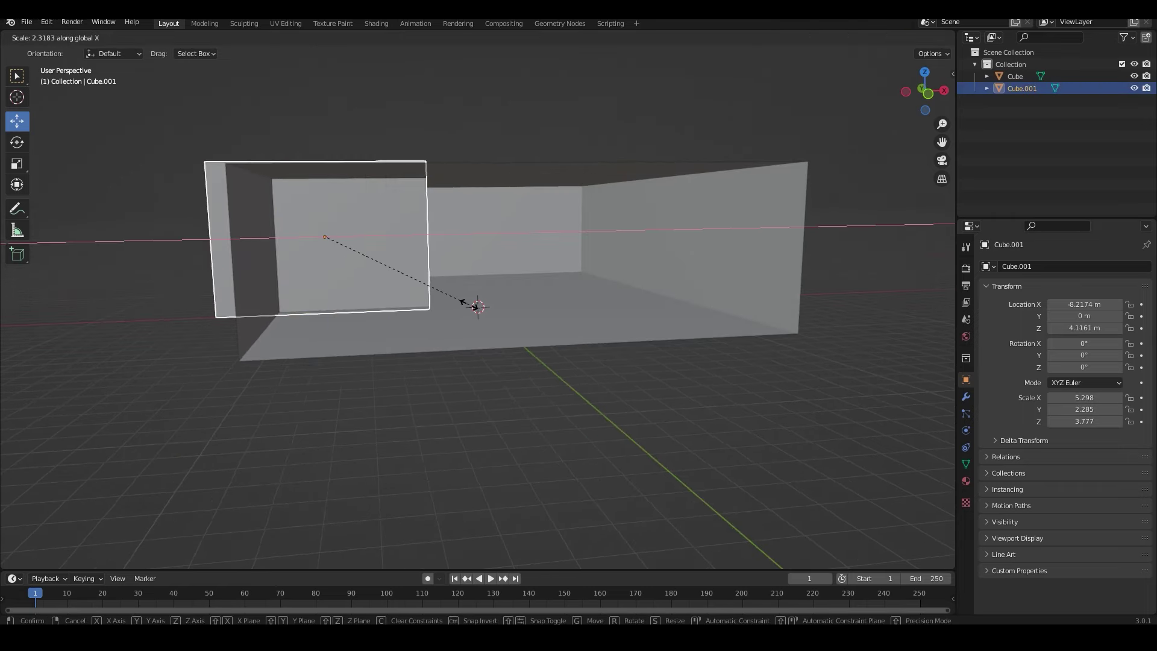
click(852, 360)
key(g)
key(x)
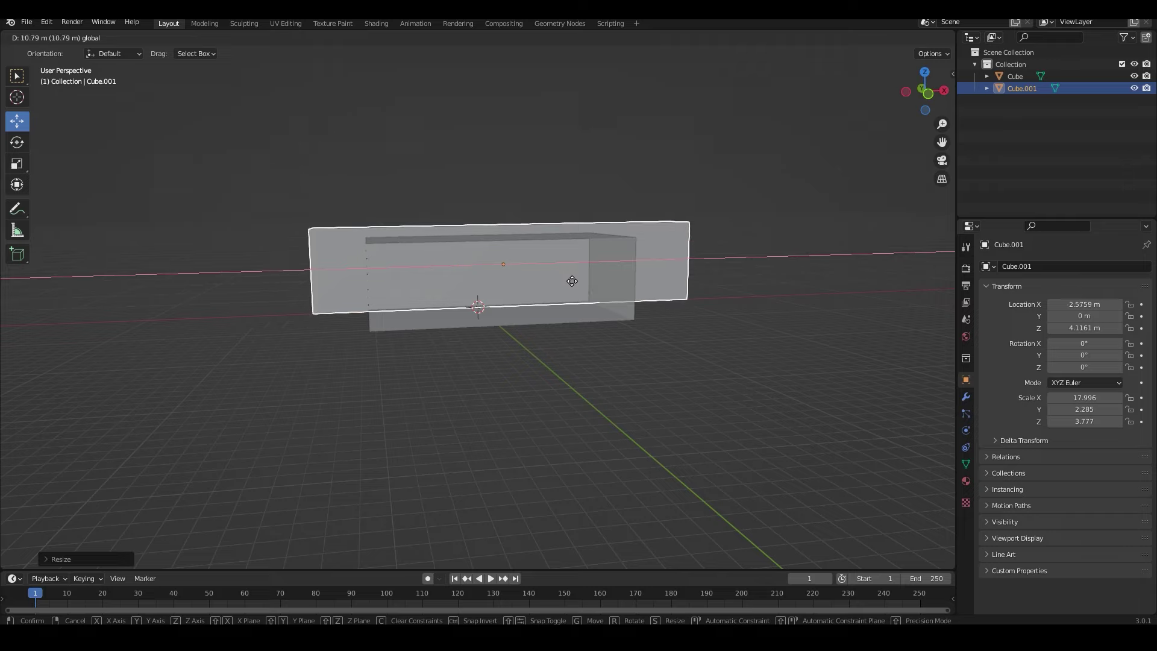
click(552, 290)
mouse_move(552, 290)
middle_down()
mouse_move(605, 363)
mouse_move(336, 282)
mouse_move(680, 258)
middle_up()
- Lower the top of the wall mesh in Edit Mode
key(Tab)
key(g)
click(336, 282)
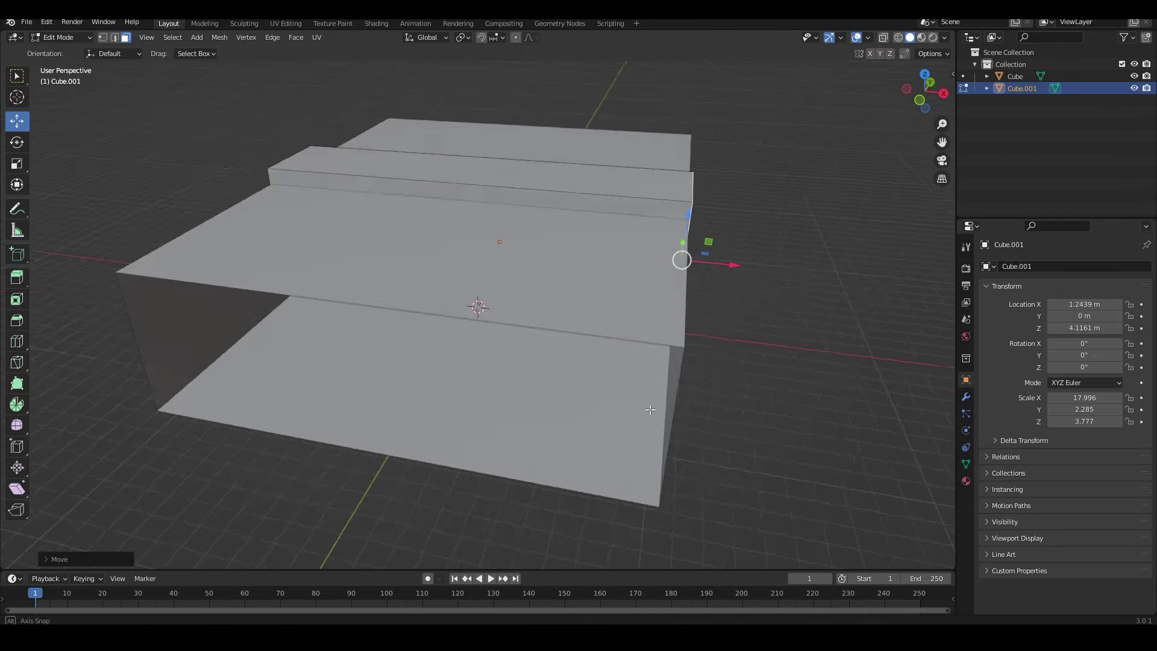
key(g)
key(z)
click(484, 137)
key(Tab)
mouse_move(485, 137)
middle_down()
mouse_move(551, 370)
mouse_move(421, 377)
mouse_move(477, 363)
mouse_move(505, 288)
middle_up()
- Thin the wall along Y to a 17.996 × 0.590 × 3.777 panel
key(s)
key(y)
click(479, 238)
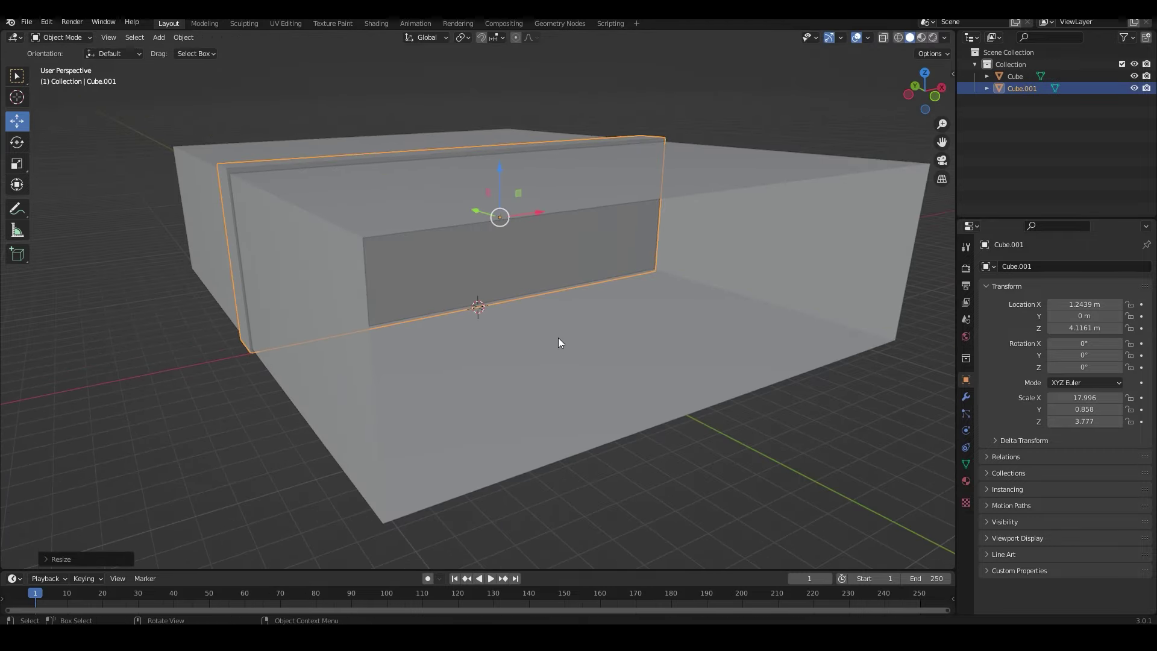
middle_drag(555, 336, 683, 368)
key(s)
key(y)
click(605, 346)
mouse_move(605, 346)
middle_down()
mouse_move(574, 463)
mouse_move(589, 455)
mouse_move(524, 454)
mouse_move(556, 460)
mouse_move(540, 443)
mouse_move(533, 452)
mouse_move(559, 407)
mouse_move(492, 245)
middle_up()
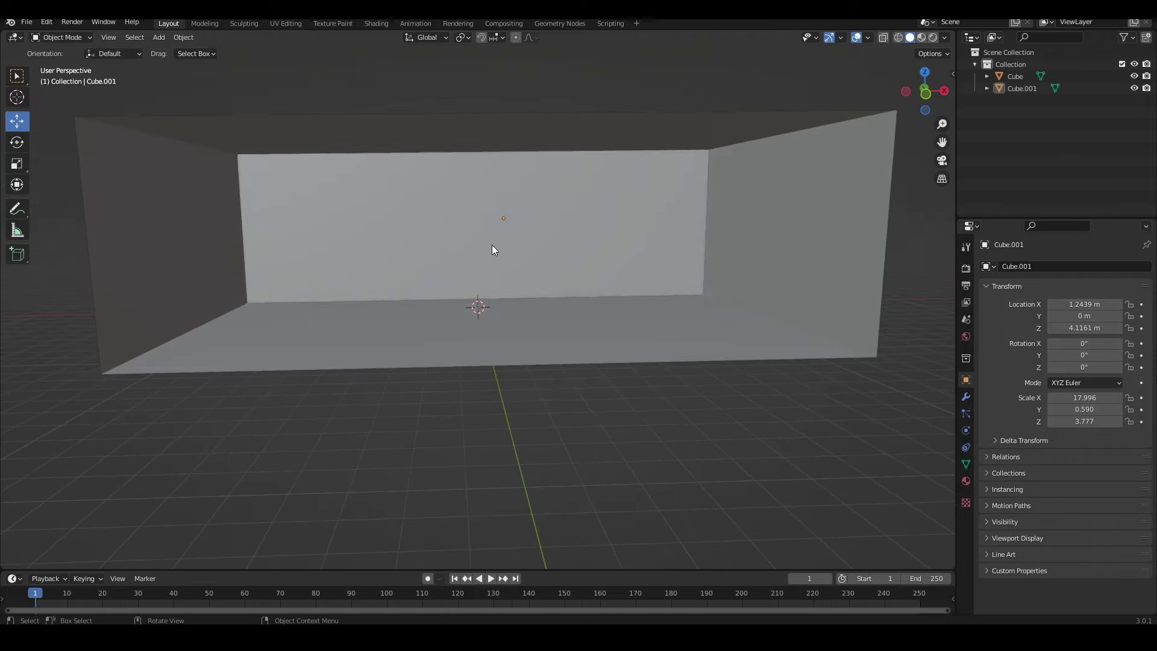
- Add two vertical loop cuts and one horizontal loop cut across the wall
key(Tab)
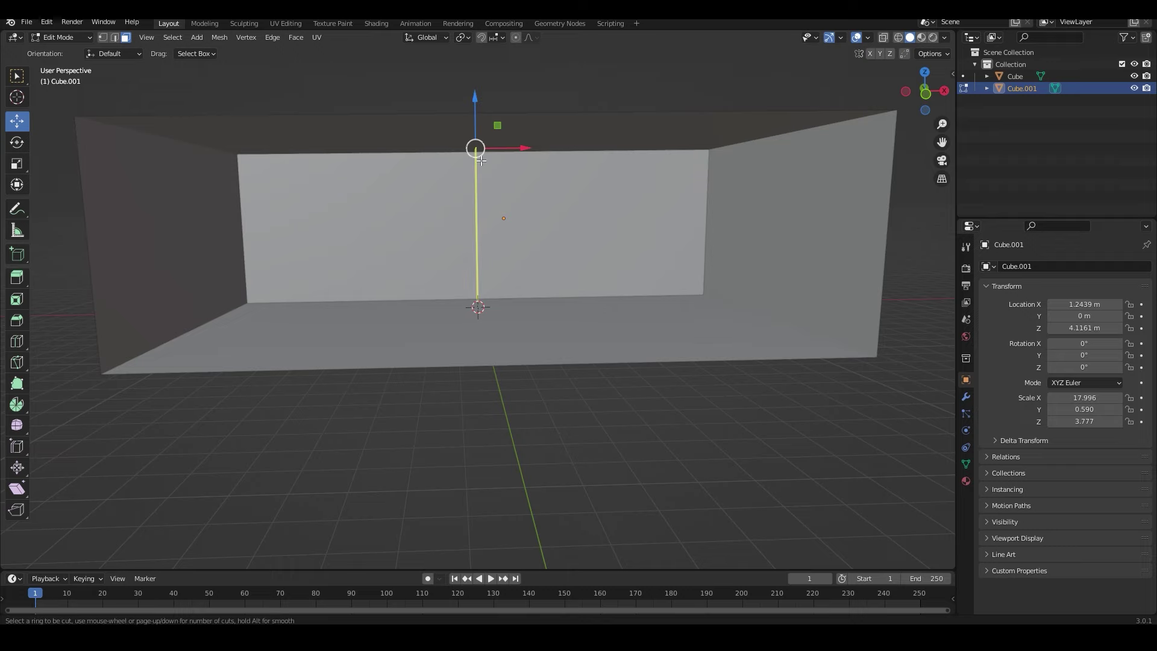
click(393, 168)
middle_drag(393, 168, 439, 342)
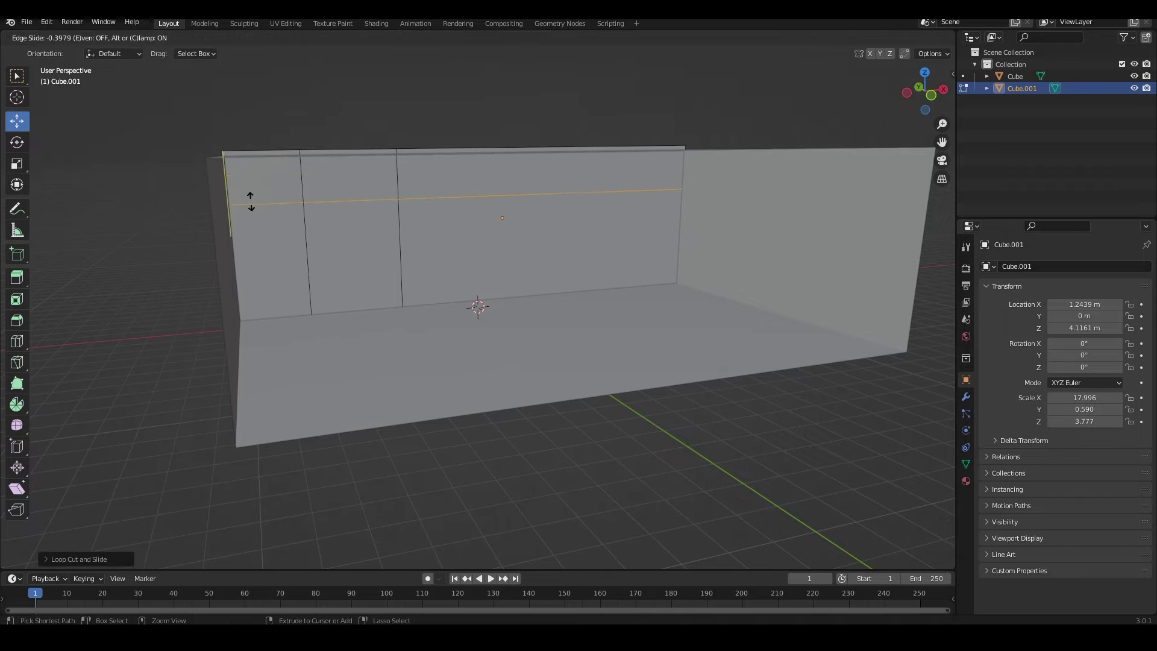
click(250, 201)
middle_drag(250, 201, 558, 179)
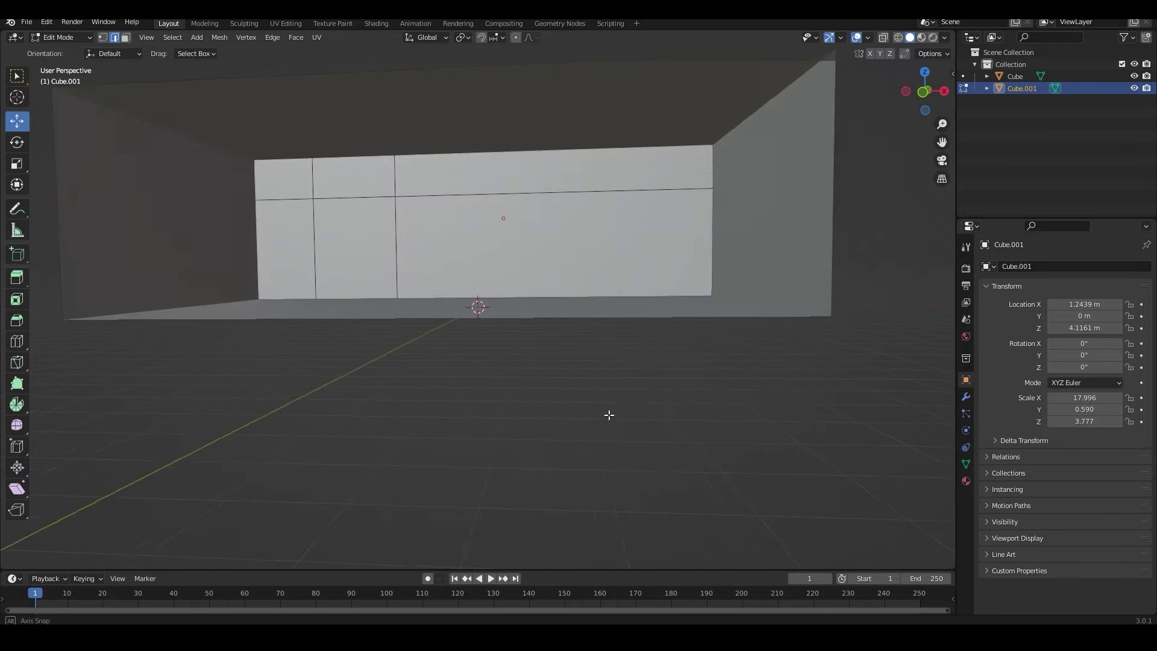
key(ctrl+r)
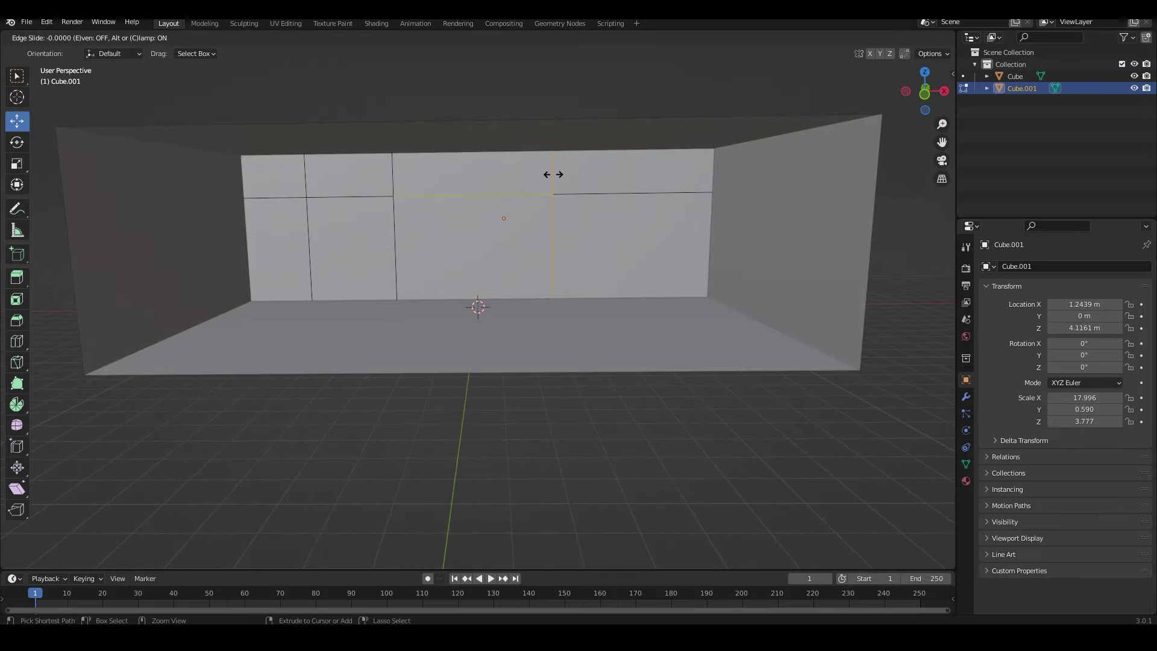
click(636, 177)
mouse_move(636, 177)
middle_down()
mouse_move(681, 424)
mouse_move(522, 432)
mouse_move(550, 432)
mouse_move(458, 337)
middle_up()
- Delete two lower wall panel faces to create two doorways
key(3)
click(354, 243)
middle_drag(354, 243, 542, 241)
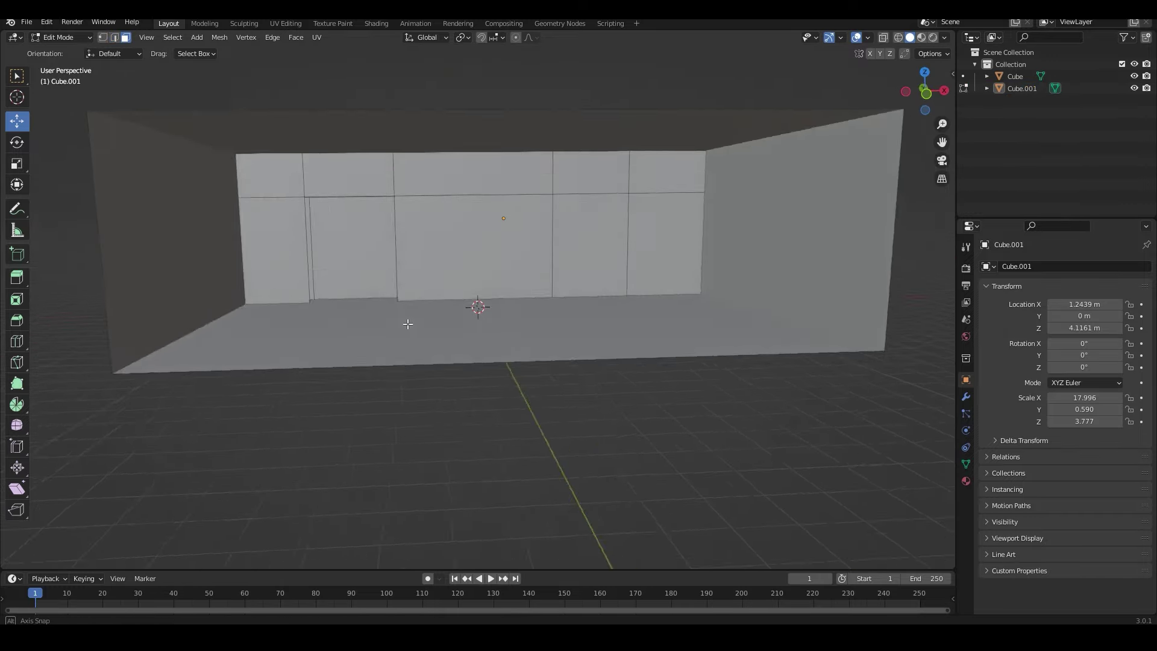
key(x)
click(542, 241)
key(x)
click(555, 237)
scroll(551, 270, up, 5)
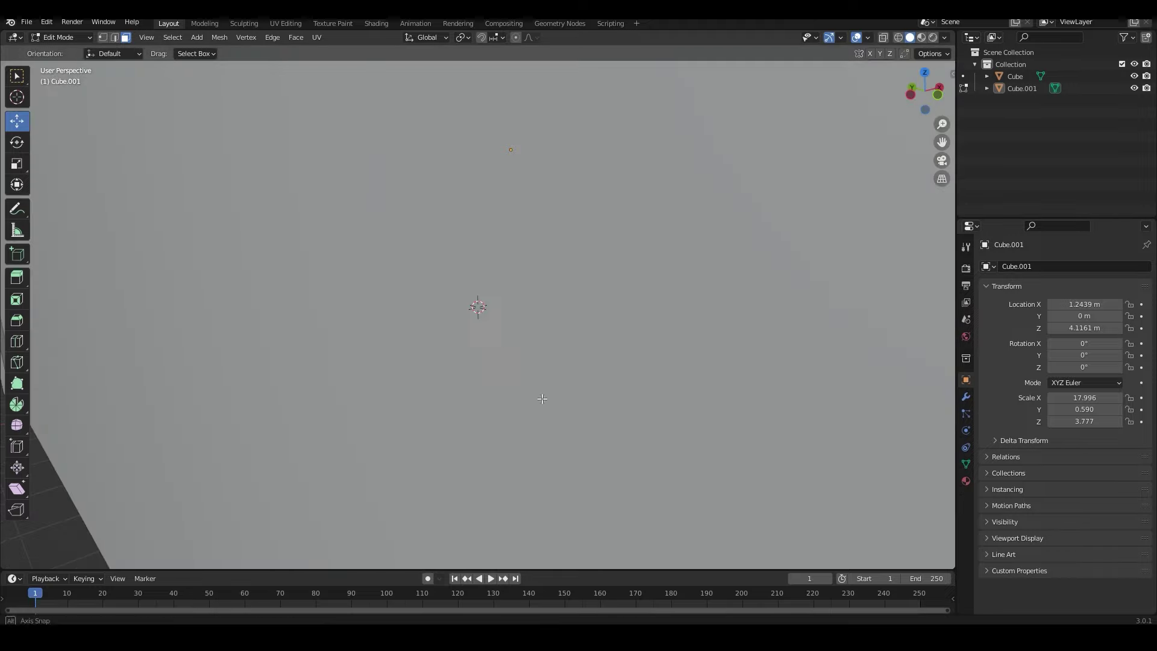
scroll(550, 271, down, 3)
- Select and inspect the doorway's vertical and top edges, then return to Object Mode
key(2)
click(347, 199)
mouse_move(347, 199)
middle_down()
mouse_move(403, 252)
mouse_move(246, 164)
middle_up()
scroll(404, 252, down, 5)
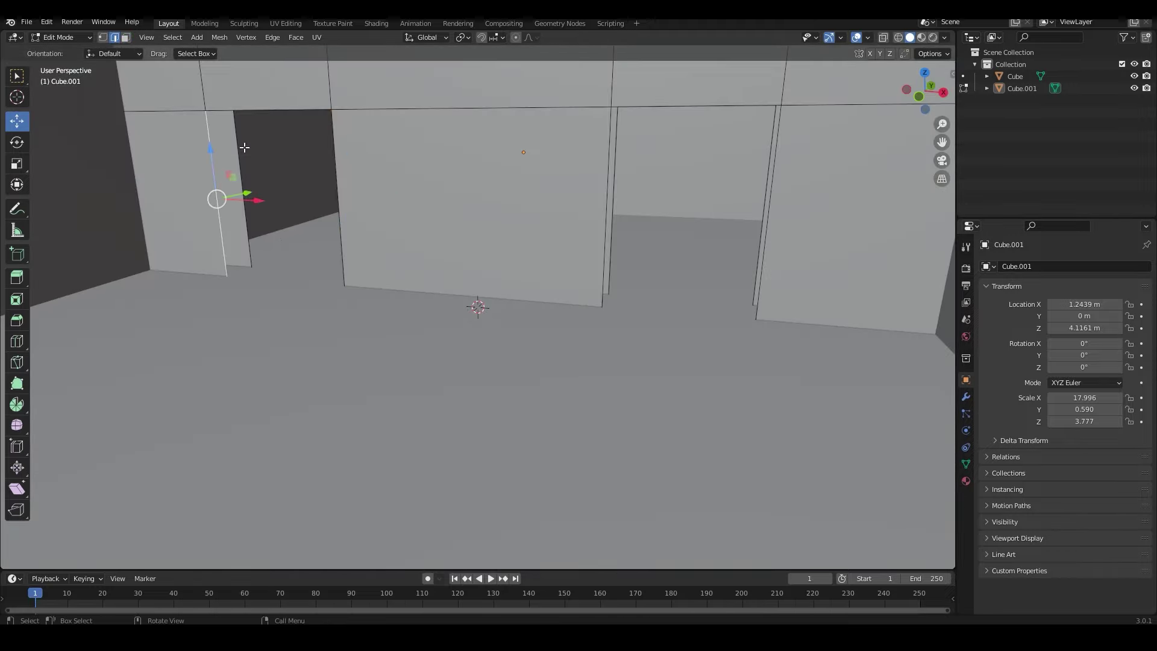
key(KP_Decimal)
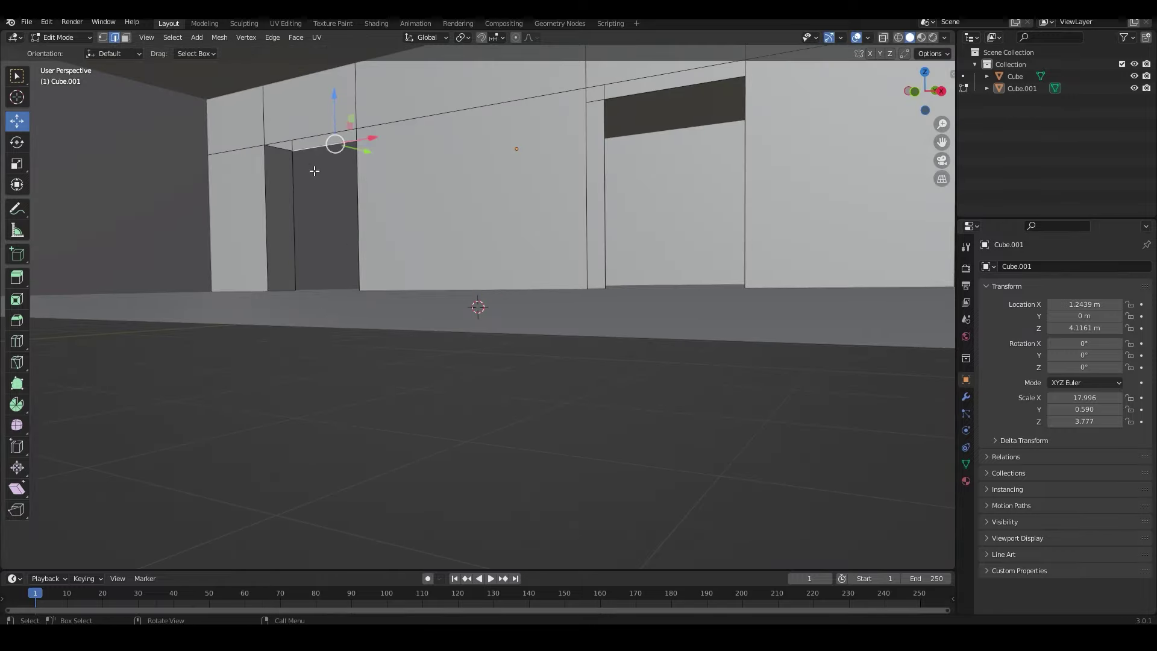
middle_drag(628, 86, 639, 101)
click(638, 100)
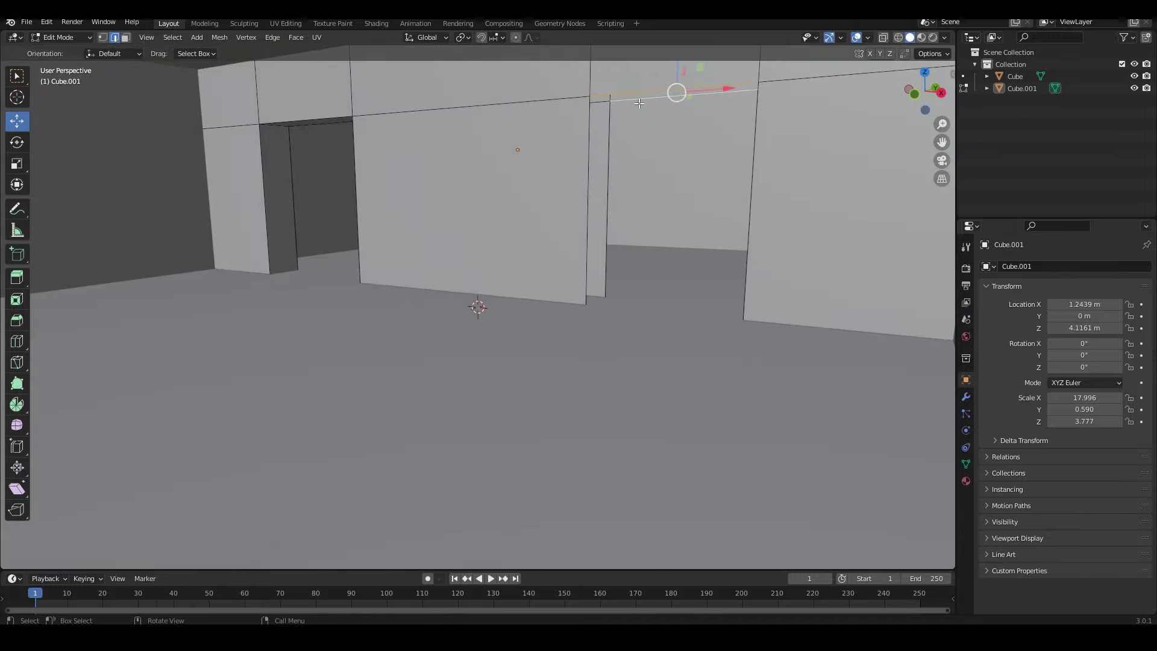
middle_drag(612, 171, 735, 171)
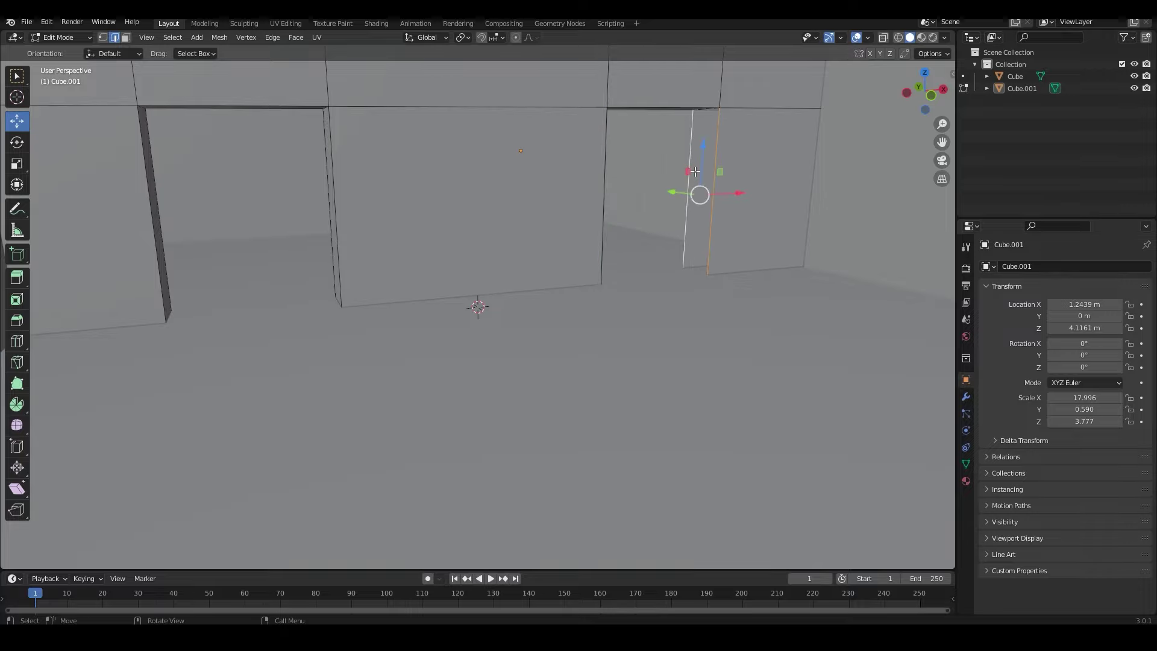
key(Tab)
scroll(695, 172, down, 5)
mouse_move(605, 414)
middle_down()
mouse_move(556, 398)
mouse_move(489, 399)
mouse_move(465, 377)
mouse_move(501, 371)
mouse_move(464, 363)
mouse_move(454, 386)
mouse_move(483, 387)
mouse_move(562, 438)
mouse_move(558, 449)
mouse_move(521, 306)
mouse_move(599, 346)
middle_up()
- Lengthen the room box by pushing its end face back along Y
click(504, 340)
key(Tab)
middle_drag(362, 379, 271, 313)
click(274, 310)
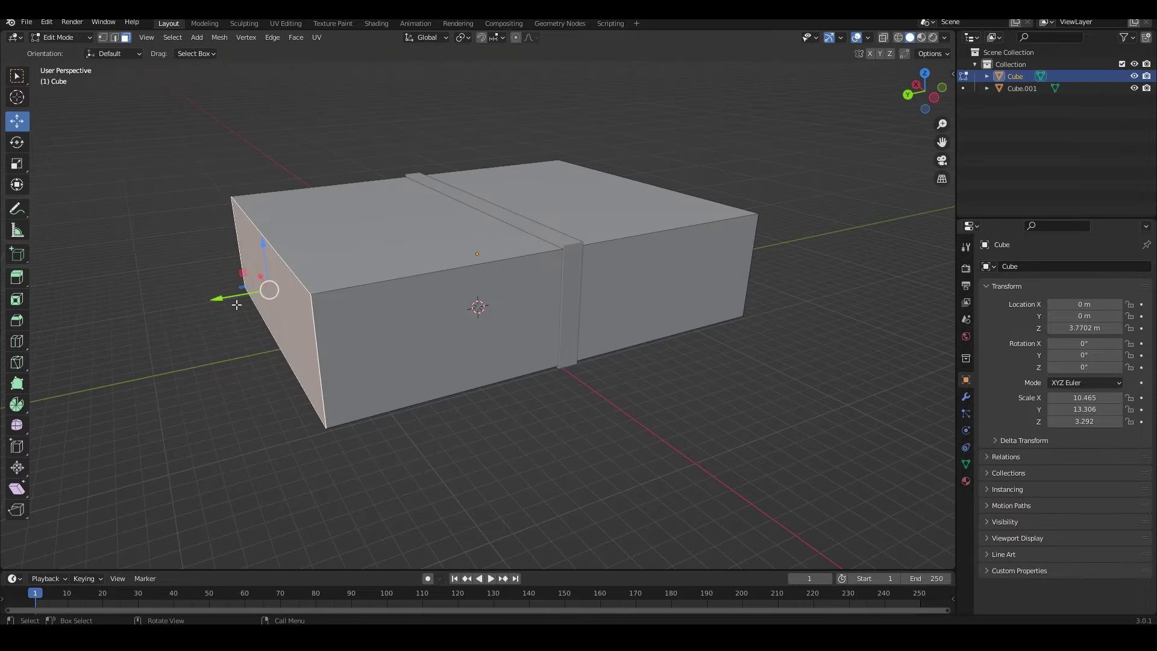
mouse_move(236, 305)
mouse_down()
mouse_move(250, 399)
mouse_move(423, 439)
mouse_up()
key(Tab)
mouse_move(423, 439)
middle_down()
mouse_move(495, 382)
mouse_move(465, 284)
mouse_move(515, 345)
mouse_move(412, 201)
middle_up()
- Duplicate the doorway wall and place the copy behind it along Y
click(465, 283)
key(shift+d)
key(y)
drag(412, 200, 540, 428)
middle_drag(540, 428, 396, 281)
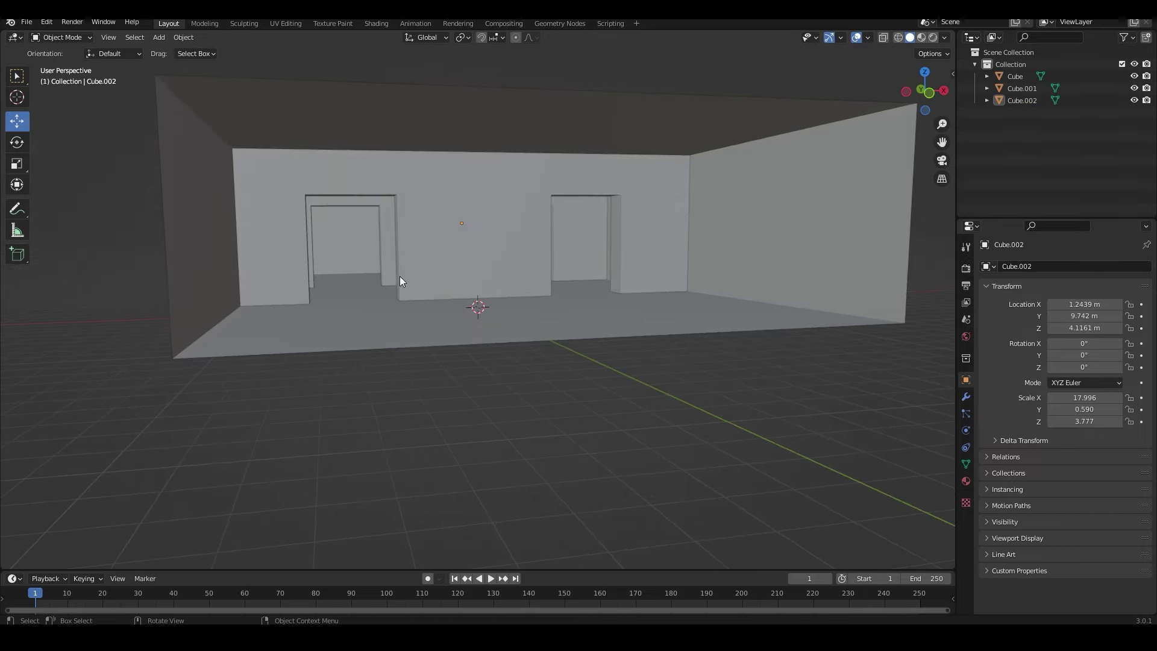
scroll(399, 278, down, 3)
- Add a third doorway wall copy further back along Y
key(shift+d)
key(Escape)
middle_drag(509, 414, 400, 205)
key(g)
key(y)
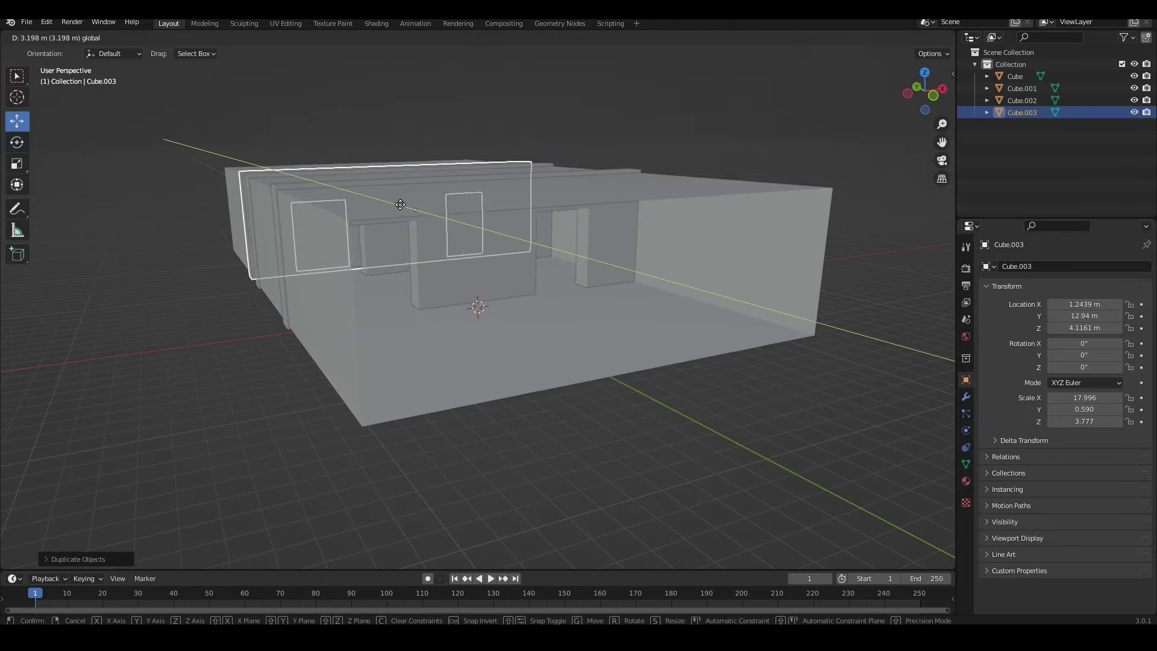
click(313, 254)
mouse_move(313, 253)
middle_down()
mouse_move(269, 410)
mouse_move(344, 375)
mouse_move(396, 400)
middle_up()
scroll(368, 388, up, 3)
scroll(370, 387, up, 2)
scroll(380, 392, down, 6)
- Inspect the room box and second wall slab from a top-down view
click(302, 399)
key(Tab)
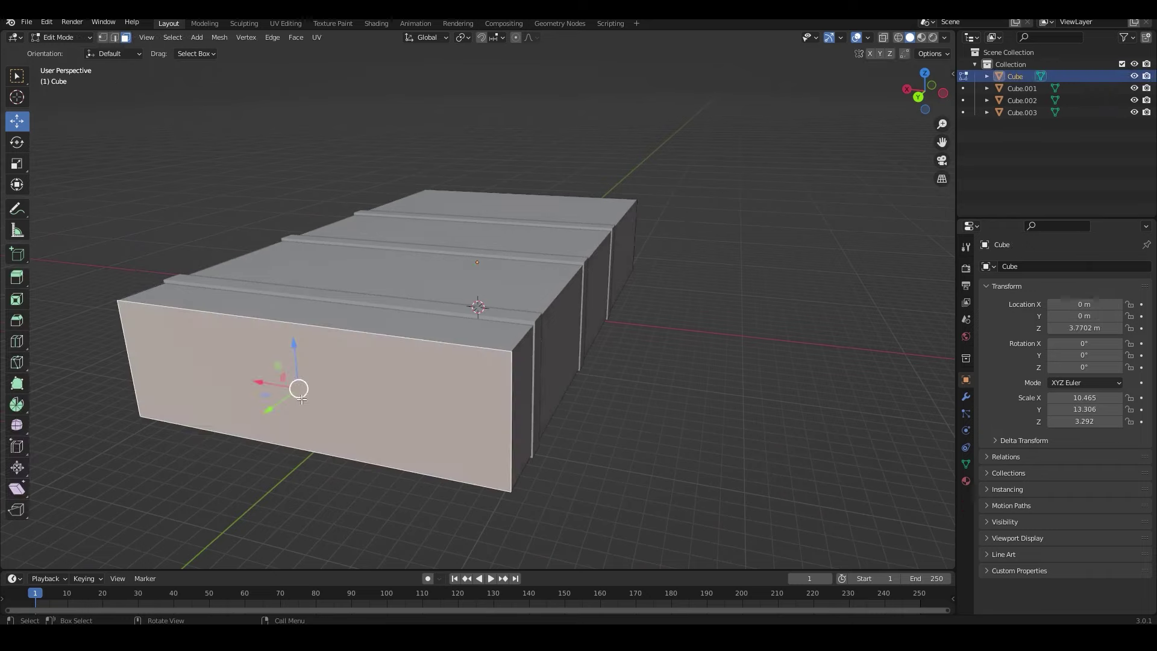
scroll(301, 399, up, 2)
key(Tab)
middle_drag(319, 324, 224, 356)
click(321, 304)
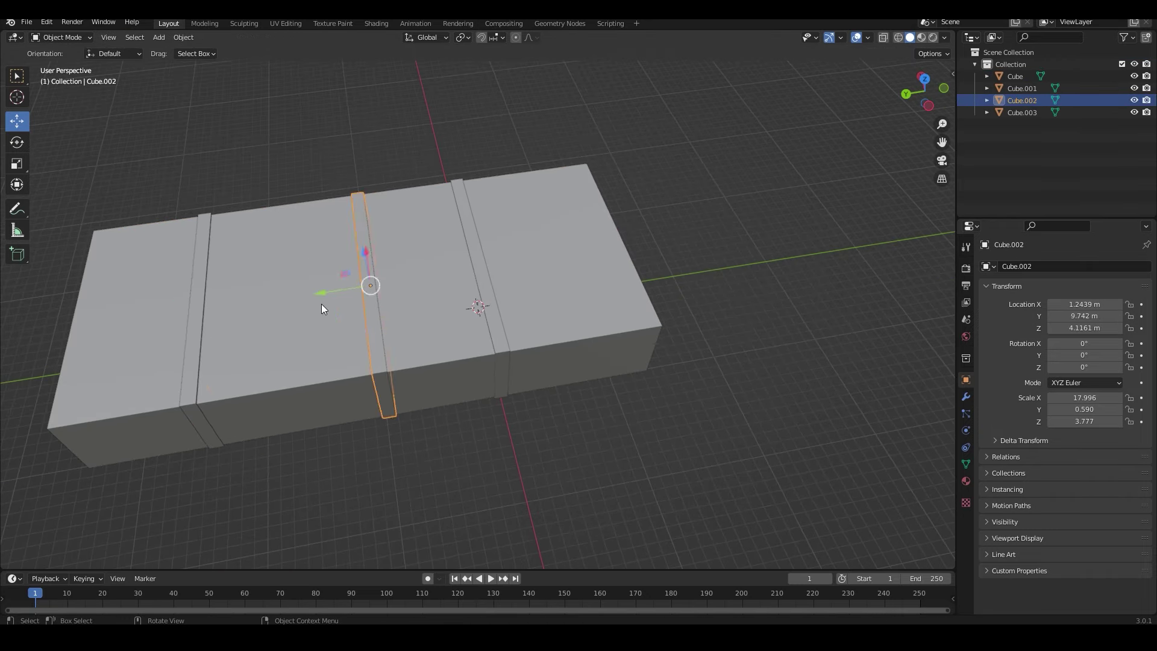
scroll(352, 373, down, 2)
- Duplicate the third wall slab along Y as a fourth wall further back
click(363, 356)
mouse_move(363, 356)
middle_down()
mouse_move(490, 302)
mouse_move(436, 283)
middle_up()
click(436, 283)
key(shift+d)
key(y)
click(386, 317)
middle_drag(386, 317, 595, 371)
click(594, 371)
- Duplicate the first doorway wall and turn the copy 90° into a cross wall
scroll(585, 373, up, 1)
scroll(579, 364, up, 2)
scroll(569, 359, up, 2)
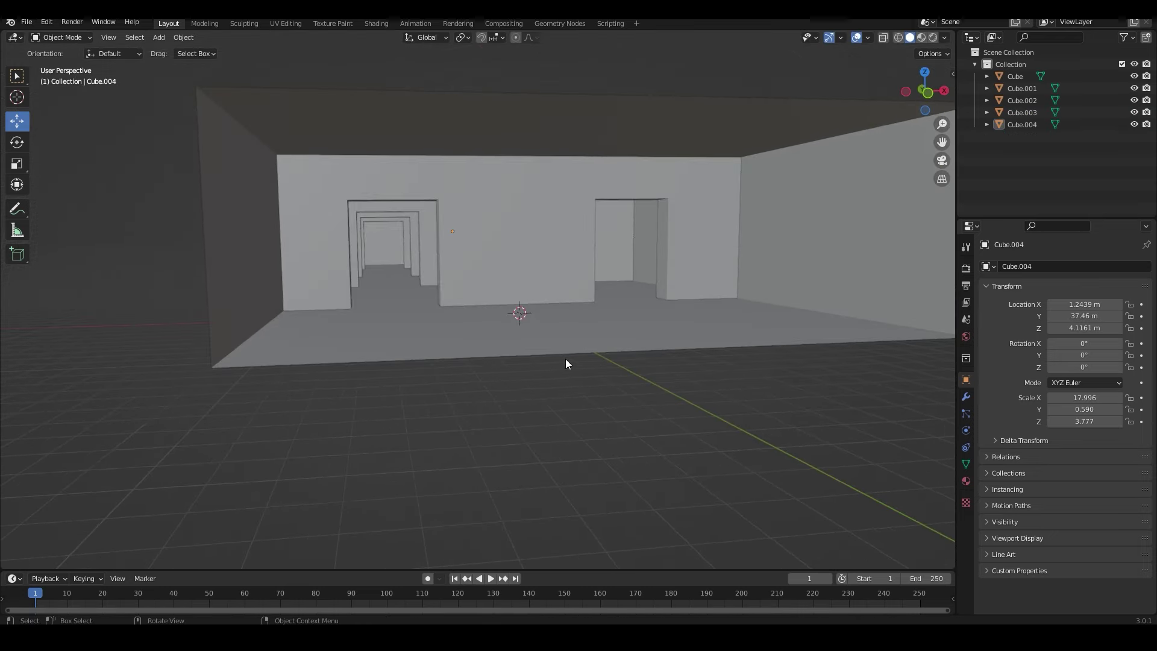
scroll(564, 356, up, 3)
scroll(611, 353, down, 3)
middle_drag(611, 353, 585, 311)
click(551, 301)
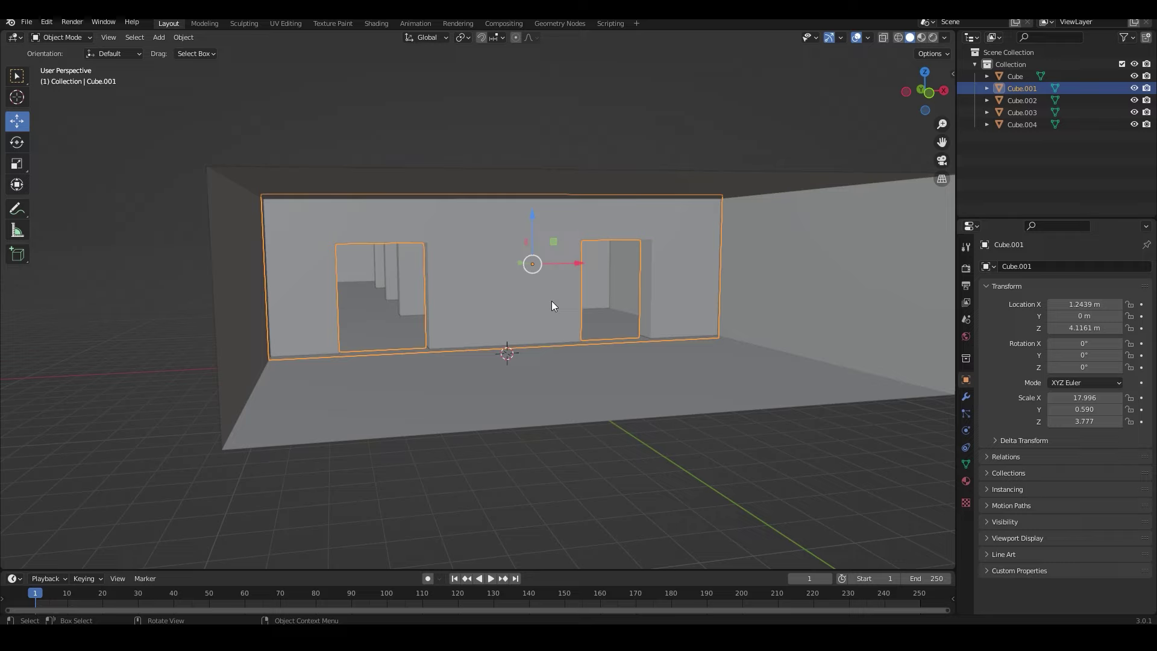
key(shift+d)
click(17, 142)
drag(579, 266, 563, 386)
- Move the rotated cross wall into place beside the doorways
mouse_move(563, 386)
middle_down()
mouse_move(655, 443)
mouse_move(609, 353)
middle_up()
click(606, 346)
drag(585, 268, 561, 283)
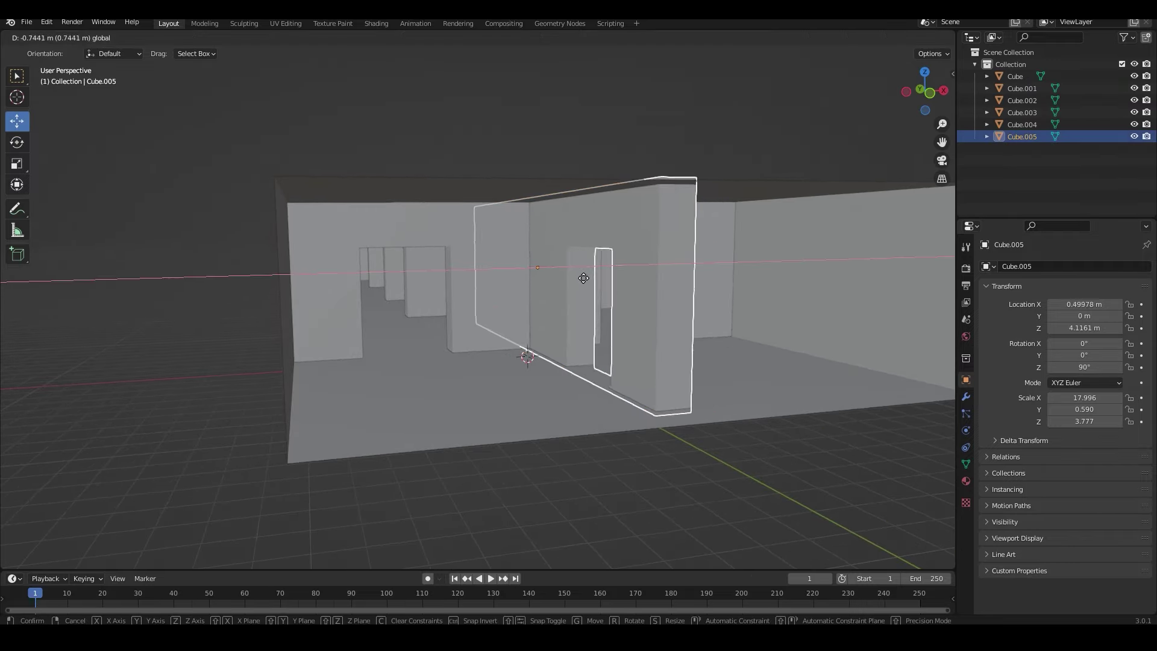
mouse_move(560, 283)
middle_down()
mouse_move(623, 458)
mouse_move(703, 489)
mouse_move(361, 389)
middle_up()
click(703, 488)
- Toggle mesh editing on the room box and select the rotated cross wall
click(361, 389)
key(Tab)
key(Tab)
mouse_move(396, 334)
middle_down()
mouse_move(693, 323)
mouse_move(603, 439)
middle_up()
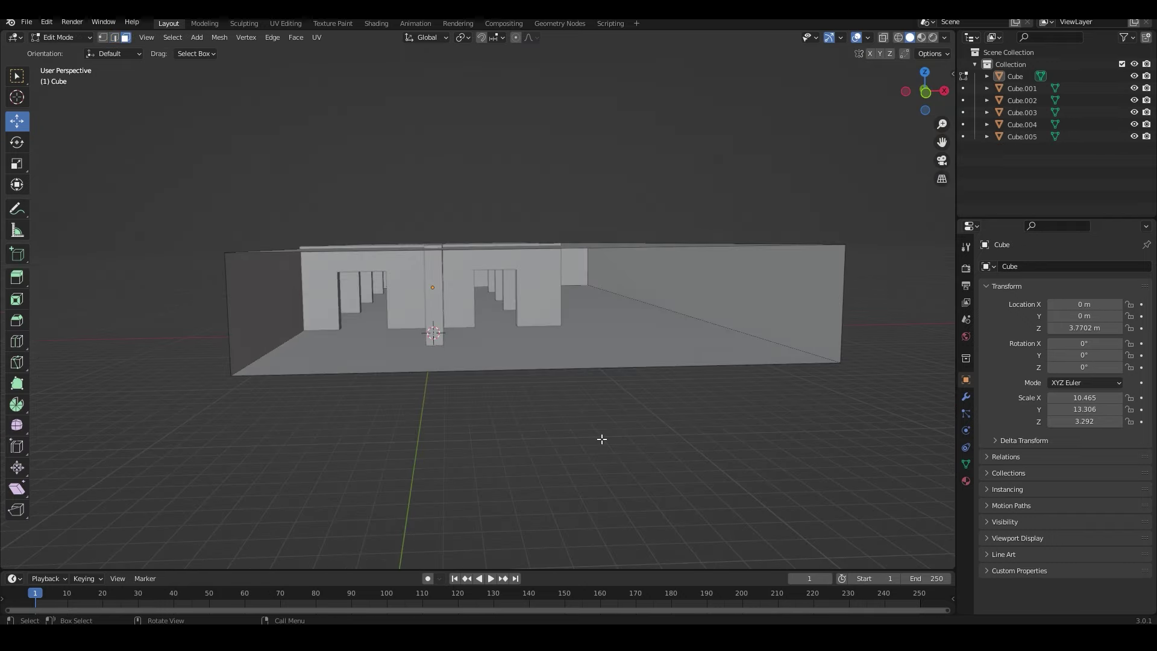
scroll(602, 439, up, 5)
scroll(646, 431, up, 3)
click(686, 435)
- Edit the cross wall mesh while viewing the room interior
key(Tab)
scroll(656, 342, down, 3)
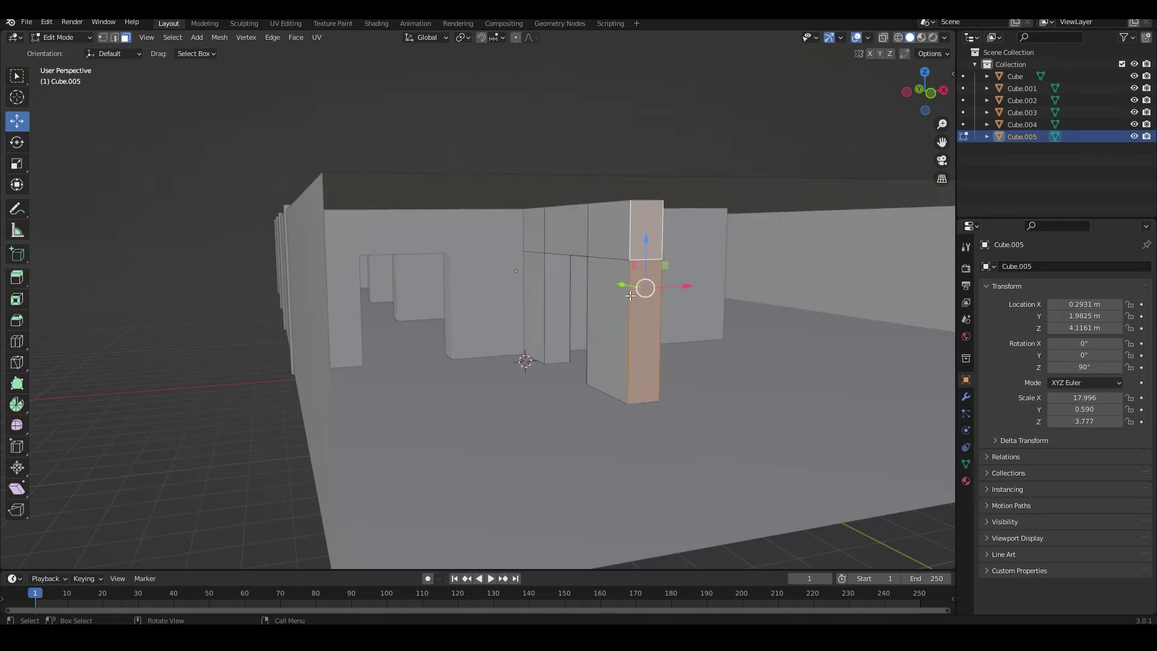
mouse_move(630, 295)
middle_down()
mouse_move(585, 486)
mouse_move(614, 459)
middle_up()
key(Tab)
scroll(585, 486, up, 3)
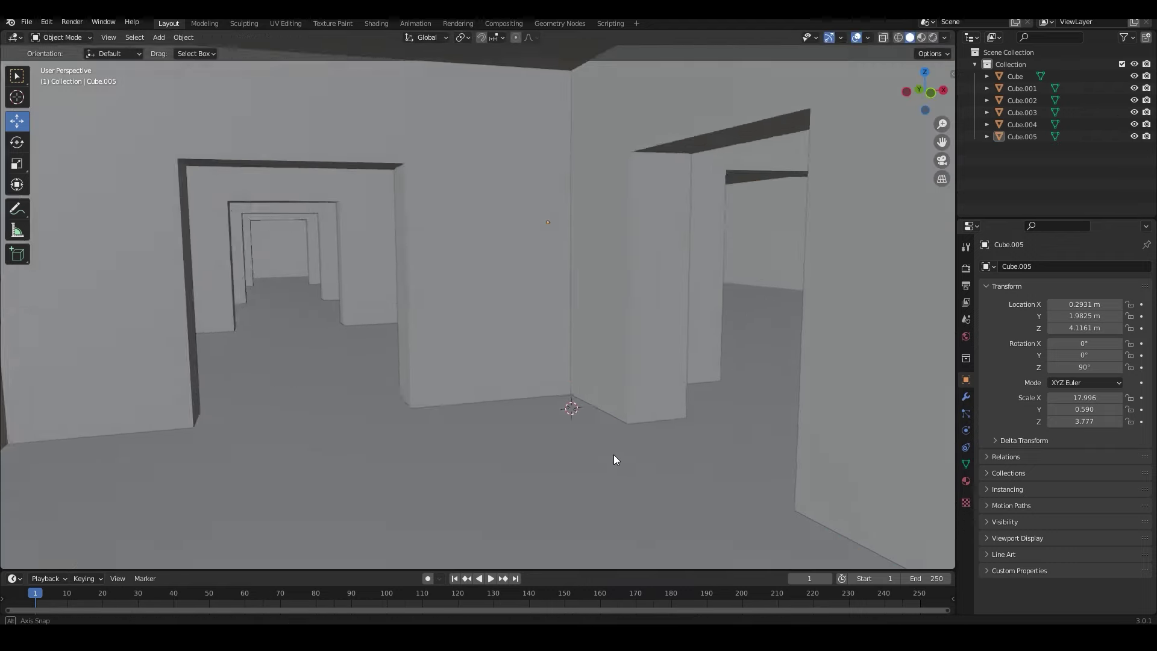
scroll(613, 459, down, 3)
scroll(672, 456, down, 1)
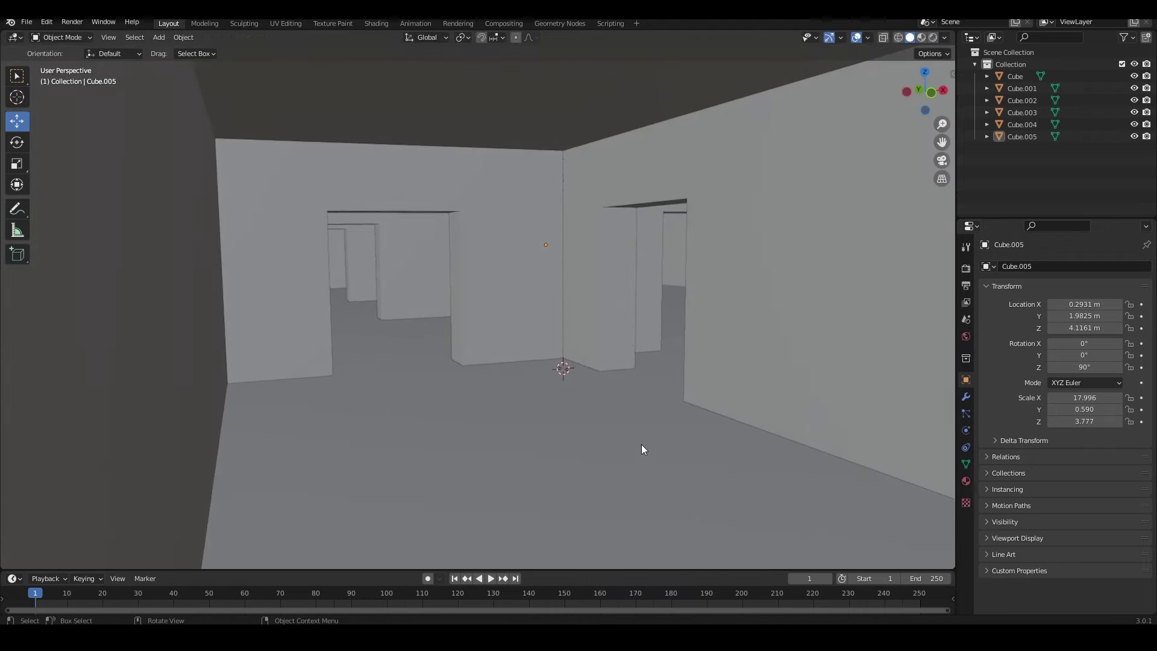
scroll(641, 444, up, 2)
scroll(664, 416, up, 2)
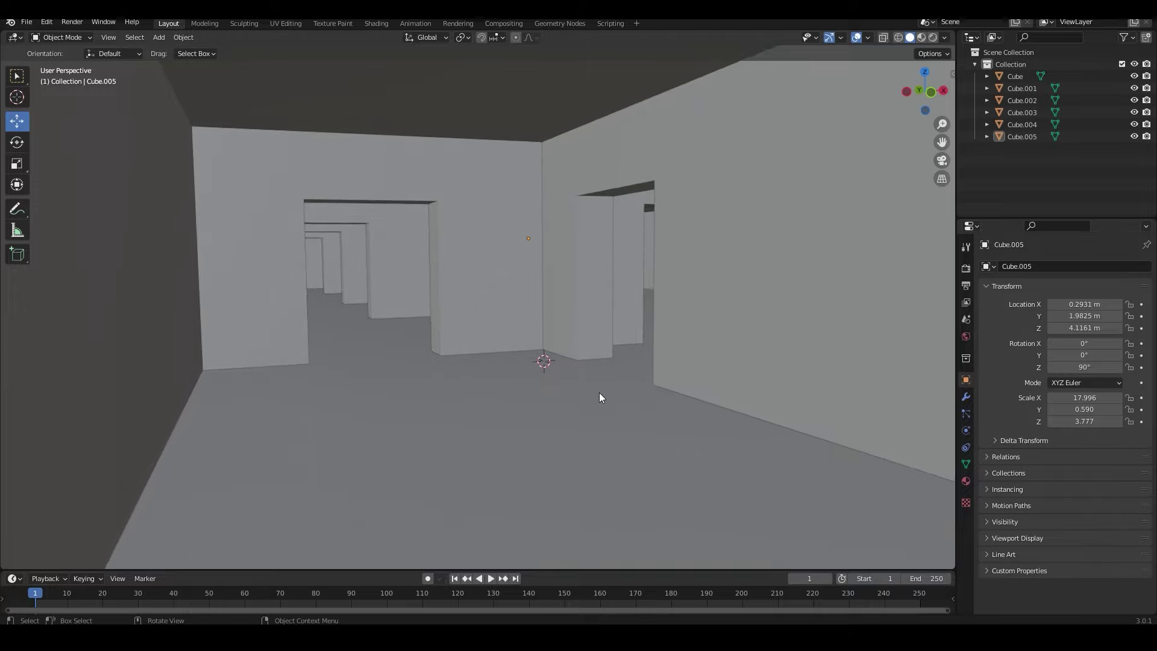
mouse_move(599, 392)
middle_down()
mouse_move(628, 400)
mouse_move(584, 353)
middle_up()
- Duplicate the doorway wall and rotate the copy 90 degrees
click(585, 353)
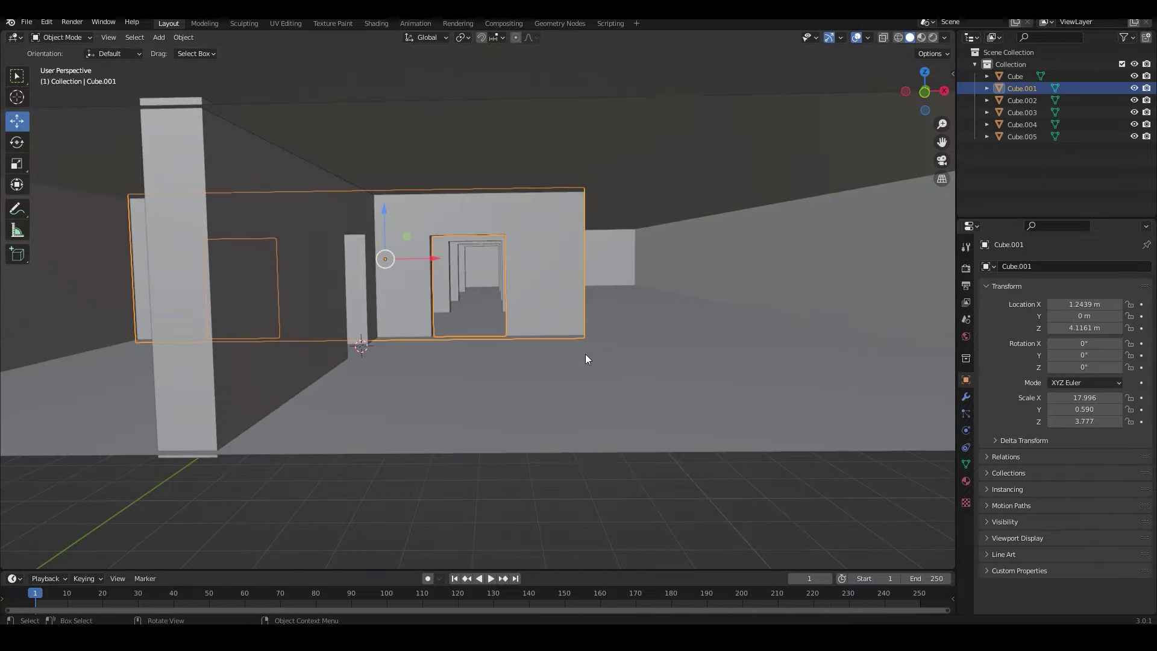
key(shift+d)
click(794, 255)
key(shift+space)
key(r)
drag(794, 255, 801, 314)
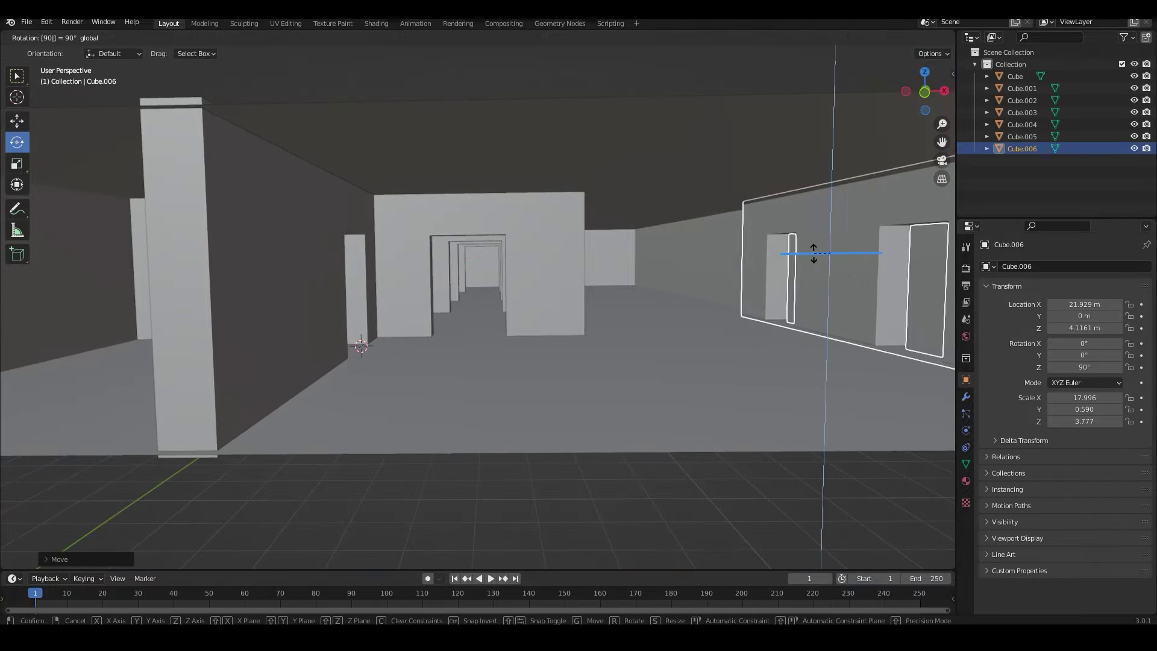
- Slide the rotated copy along X and Y into place as a side wall
key(shift+space)
key(g)
drag(868, 261, 603, 265)
scroll(418, 393, up, 3)
scroll(418, 393, down, 5)
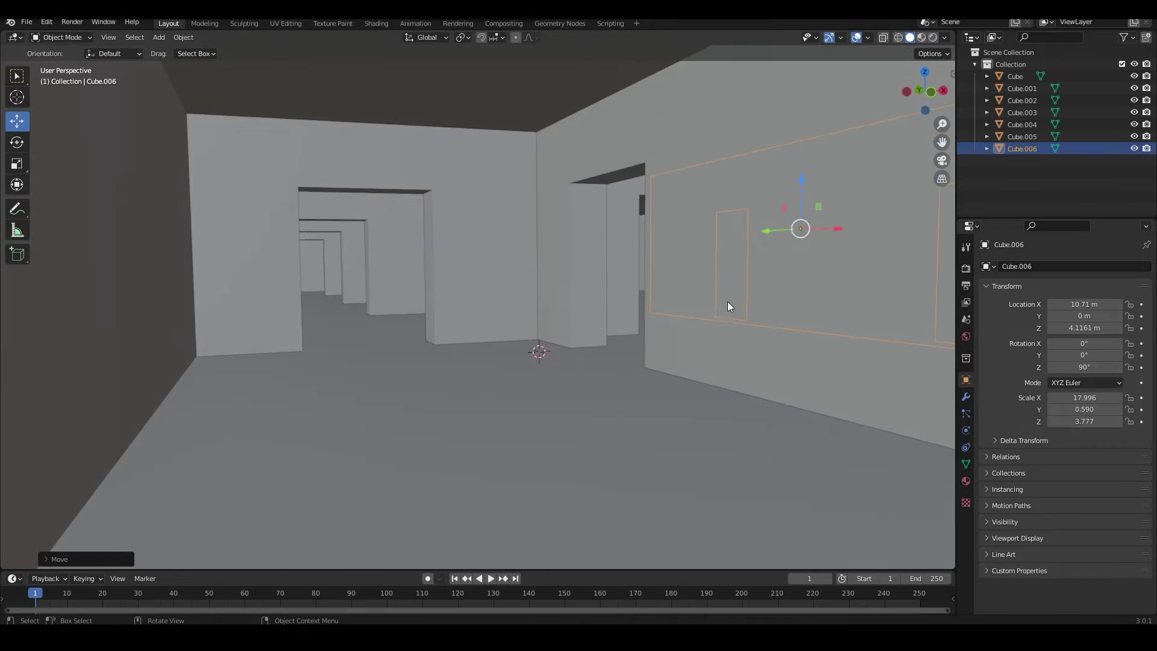
drag(728, 302, 650, 323)
scroll(610, 392, down, 6)
click(588, 425)
scroll(581, 470, down, 5)
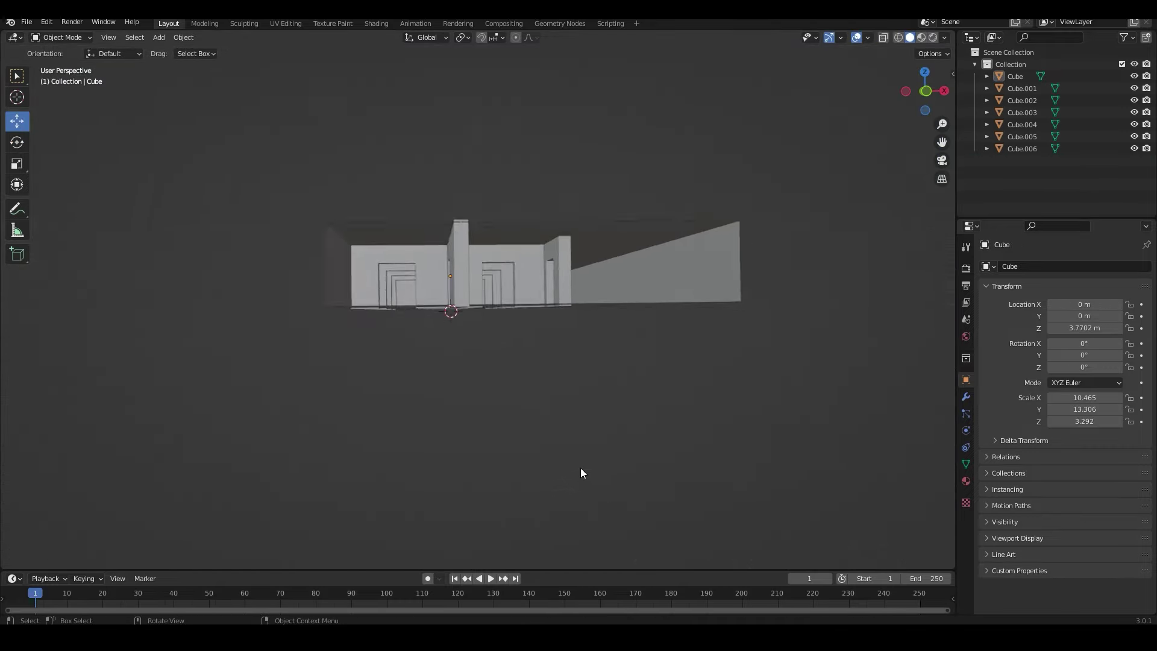
scroll(452, 432, up, 5)
- Try moving the room box's floor face vertically, then cancel and leave edit mode
key(Tab)
drag(510, 270, 519, 276)
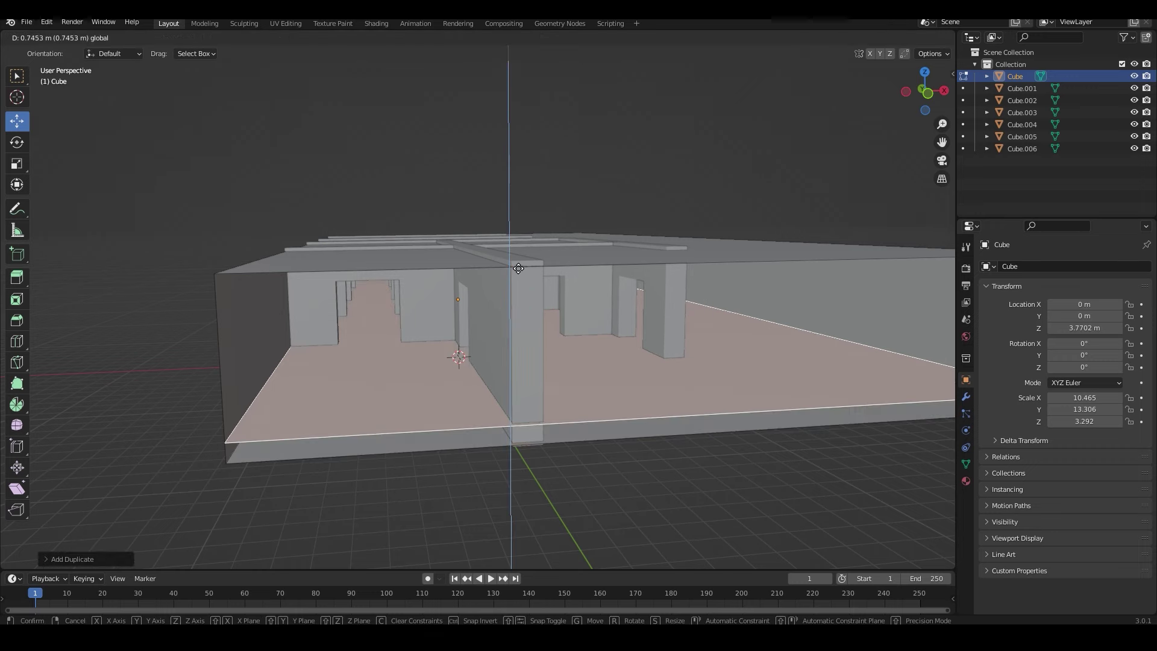
key(Escape)
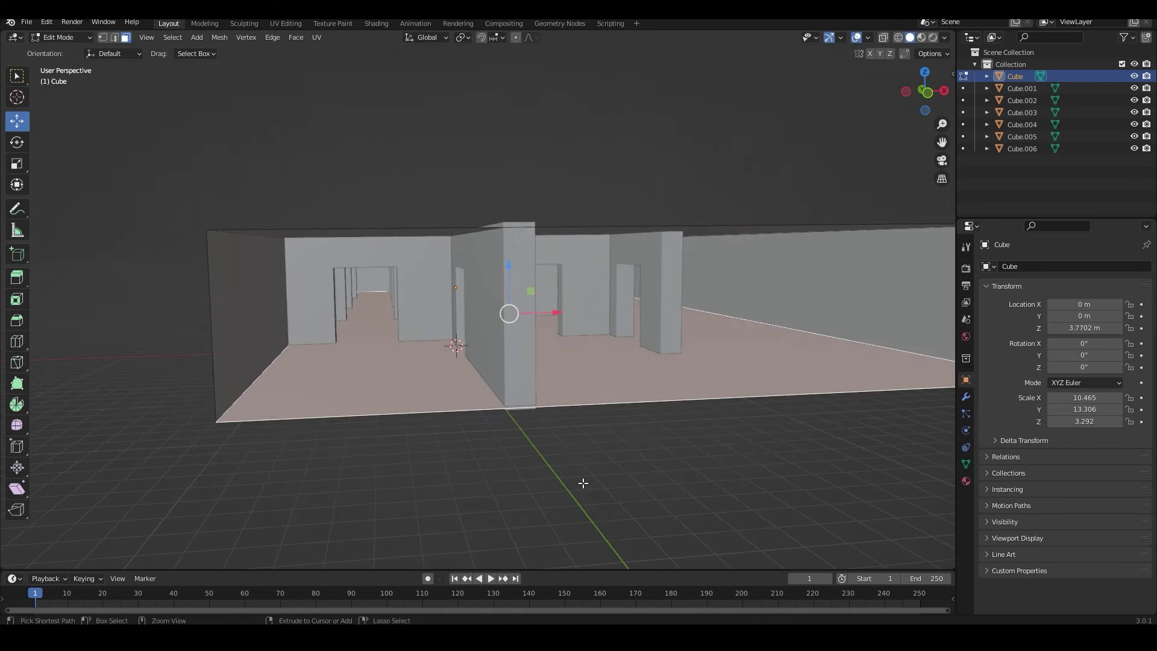
key(Tab)
scroll(555, 469, down, 3)
scroll(555, 469, up, 3)
- Add a plane and scale it in top wireframe view to cover the building
key(shift+a)
click(627, 320)
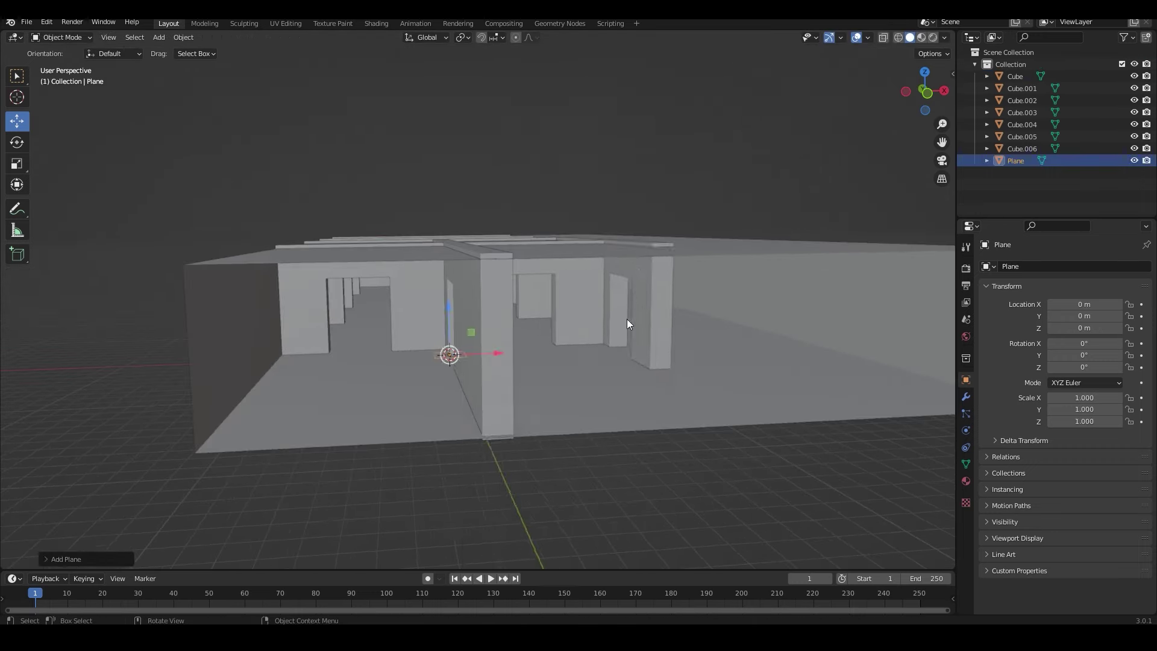
middle_drag(627, 323, 523, 451)
key(s)
key(shift+z)
middle_drag(650, 464, 644, 493)
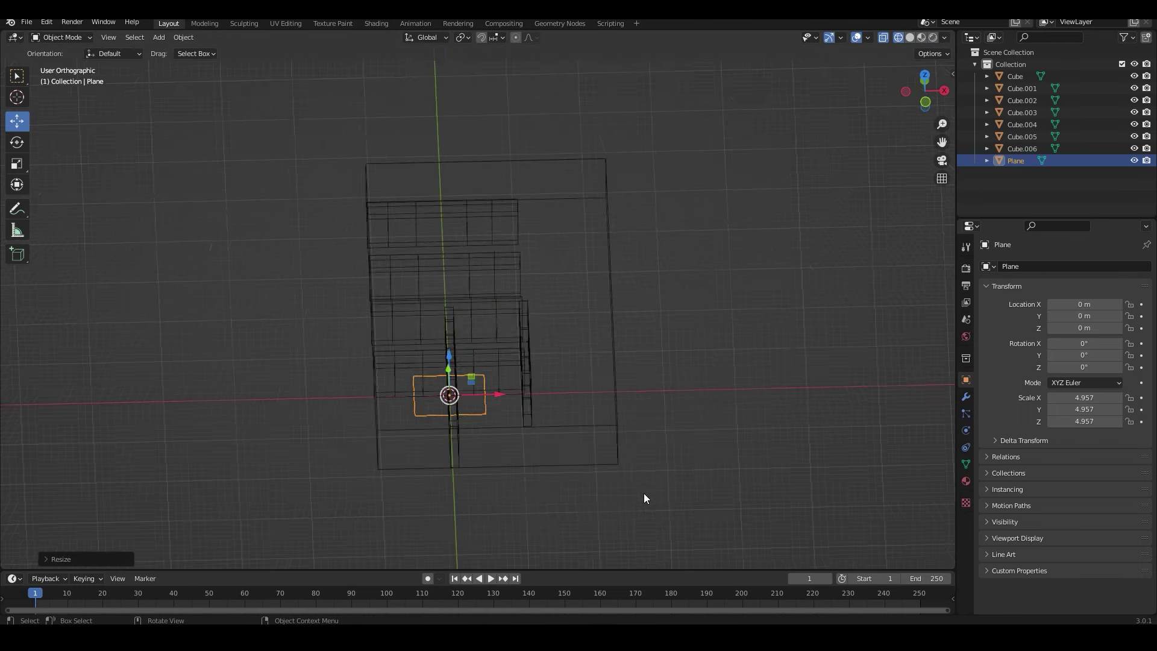
key(KP_1)
key(KP_7)
scroll(611, 480, down, 1)
key(s)
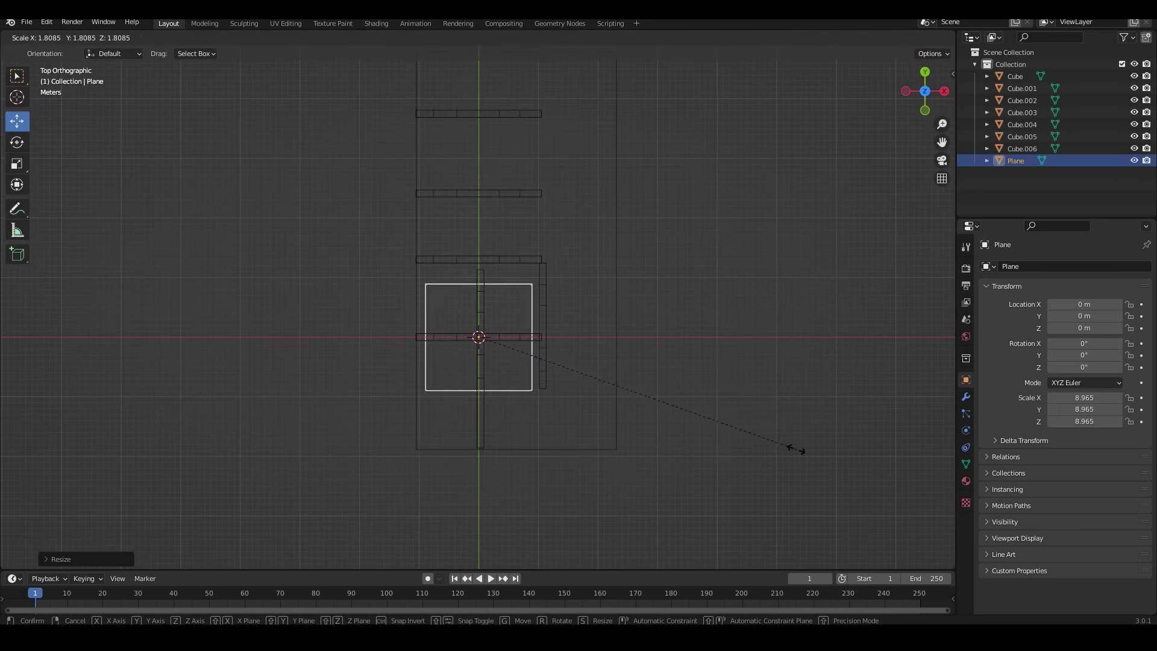
- Fit the plane's edges to the building's outer walls
key(Tab)
key(alt+a)
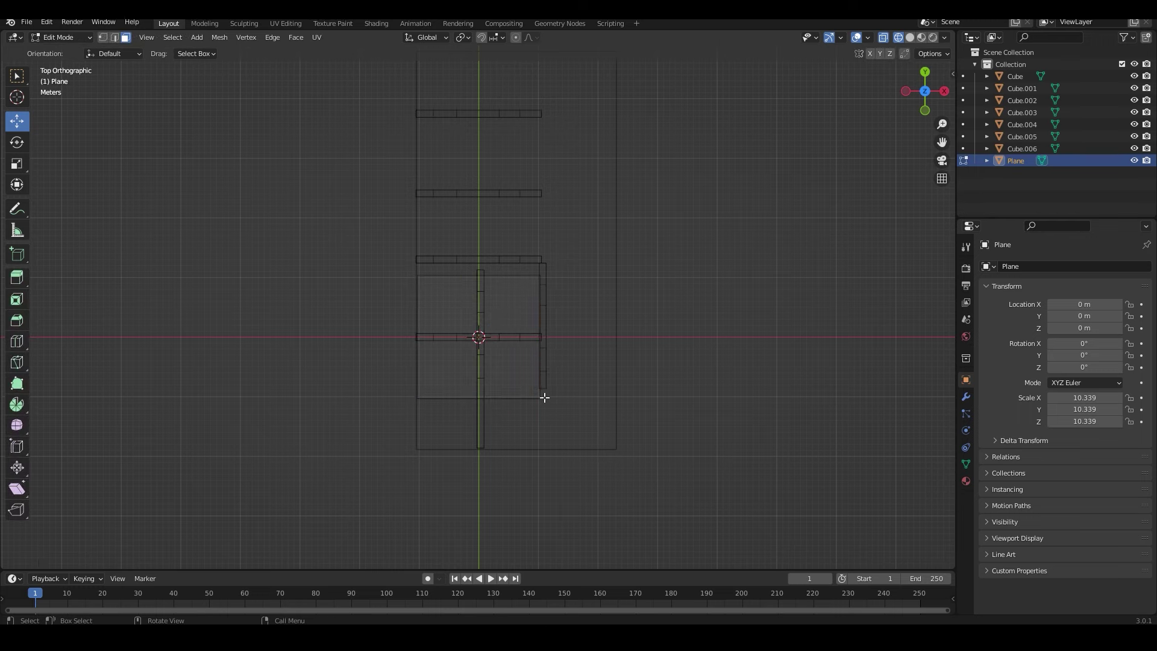
click(668, 350)
scroll(606, 352, down, 1)
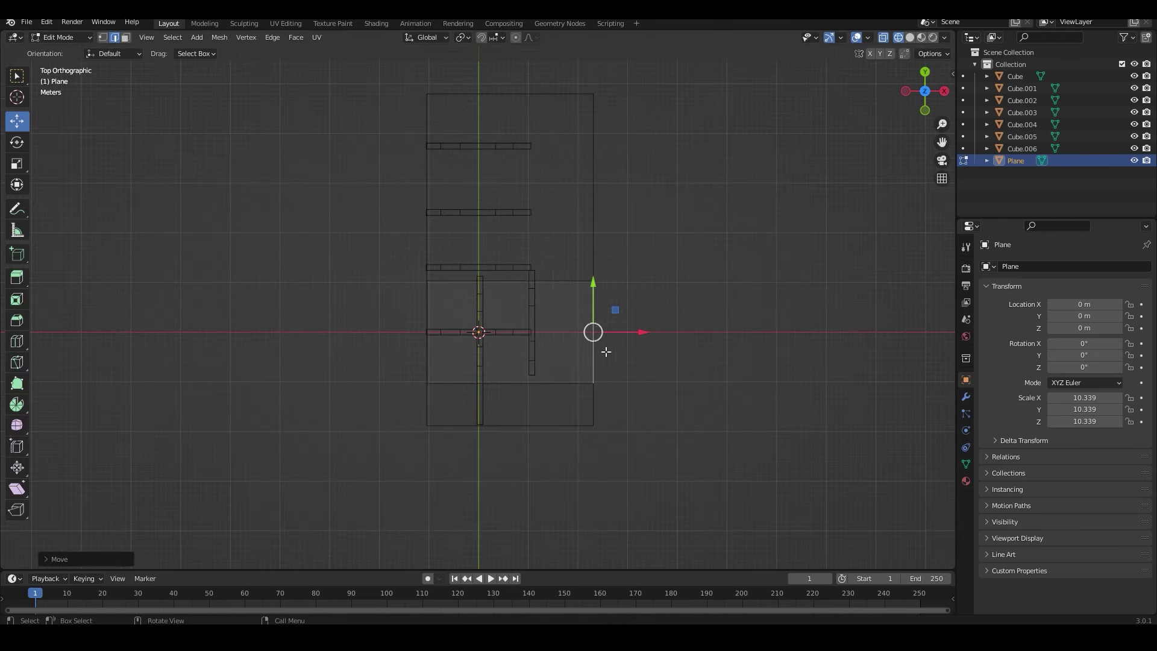
key(Escape)
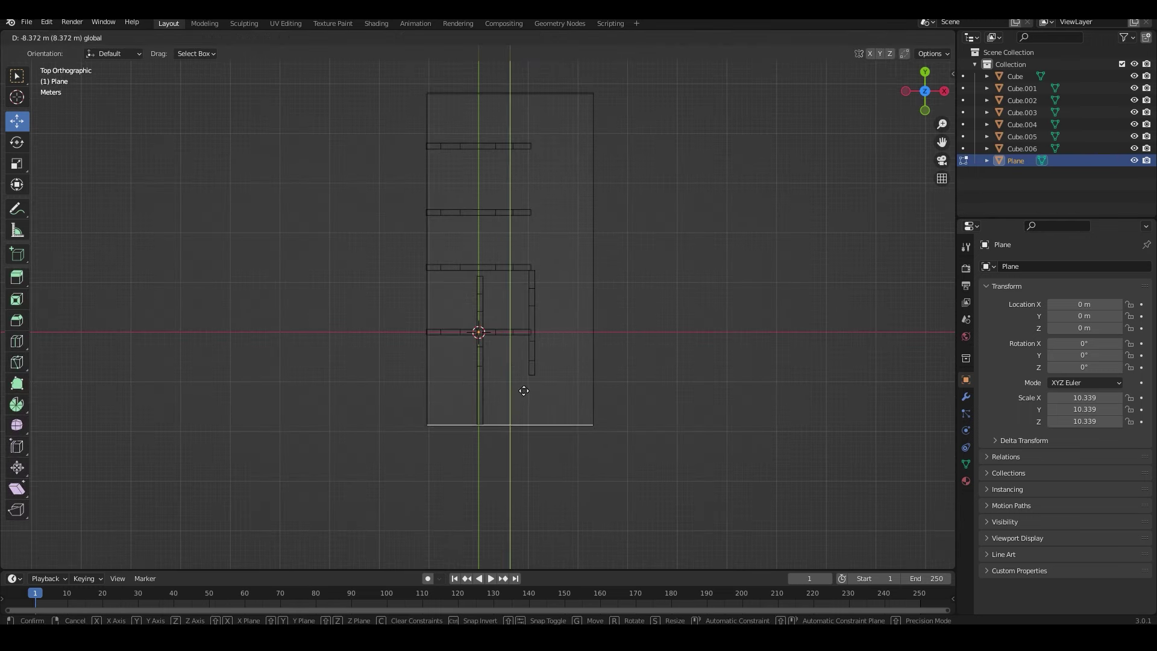
click(523, 391)
mouse_move(543, 416)
middle_down()
mouse_move(529, 388)
mouse_move(583, 430)
mouse_move(552, 422)
mouse_move(462, 330)
middle_up()
key(shift+z)
key(Tab)
- Scale the plane to 10.649 and raise it to 0.855 m as the water surface
key(s)
click(587, 397)
key(g)
key(z)
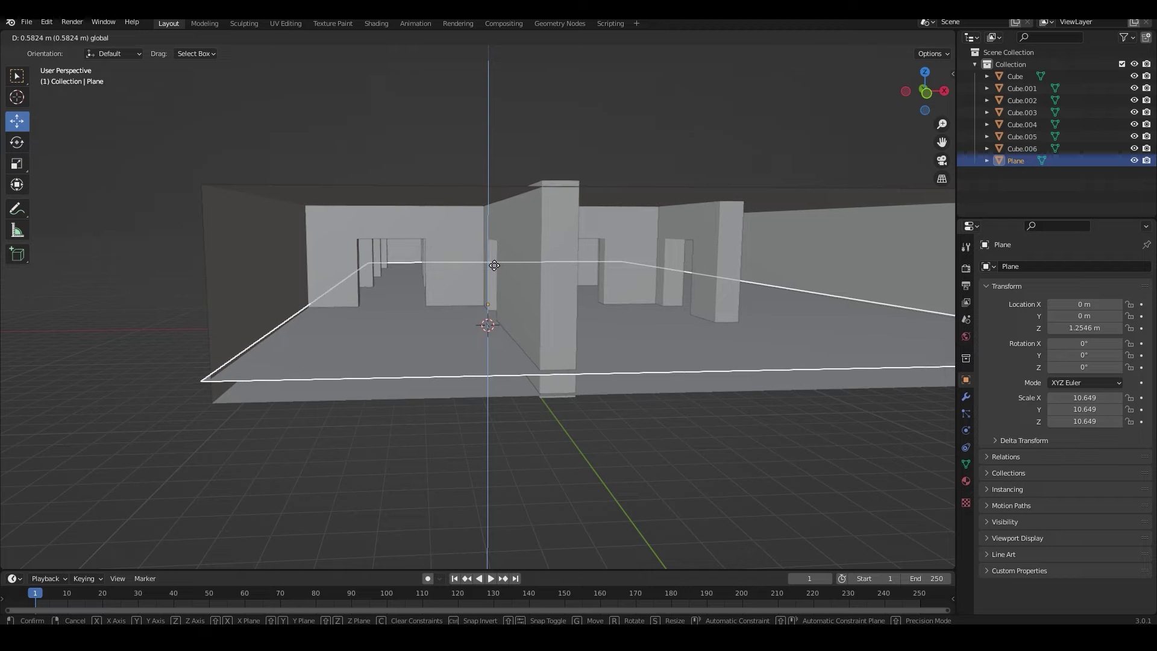
click(498, 272)
click(507, 421)
scroll(507, 421, up, 3)
- Frame the whole building, then select the outer room box
scroll(516, 421, up, 3)
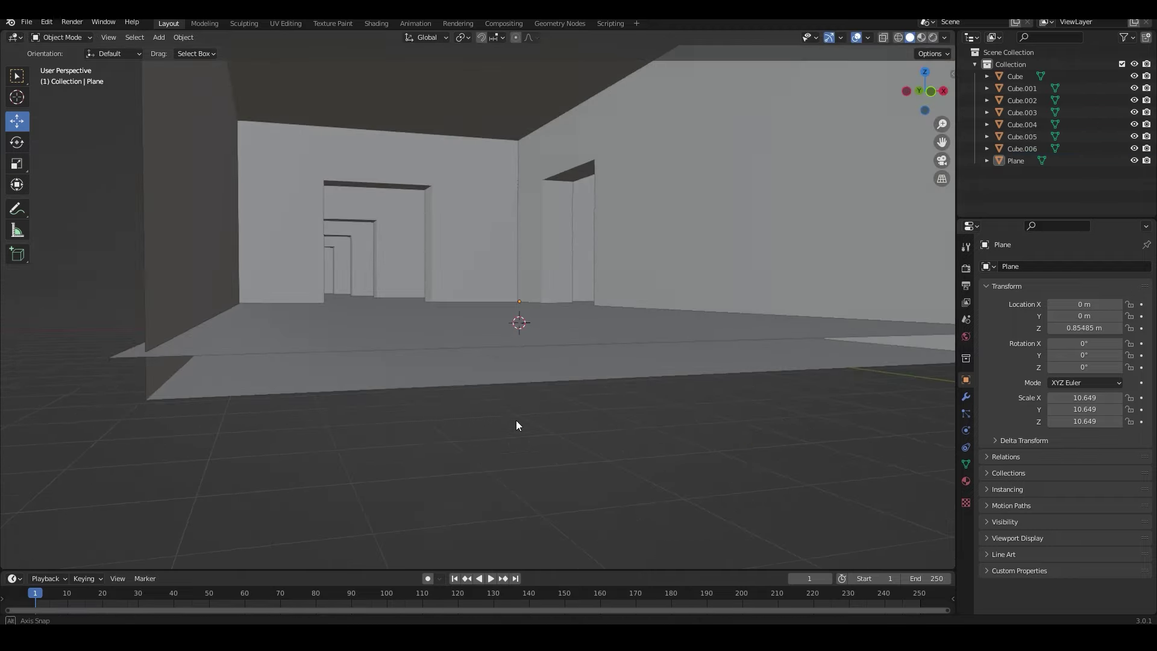
scroll(508, 427, up, 3)
middle_drag(508, 427, 433, 286)
scroll(436, 288, up, 2)
scroll(439, 336, up, 3)
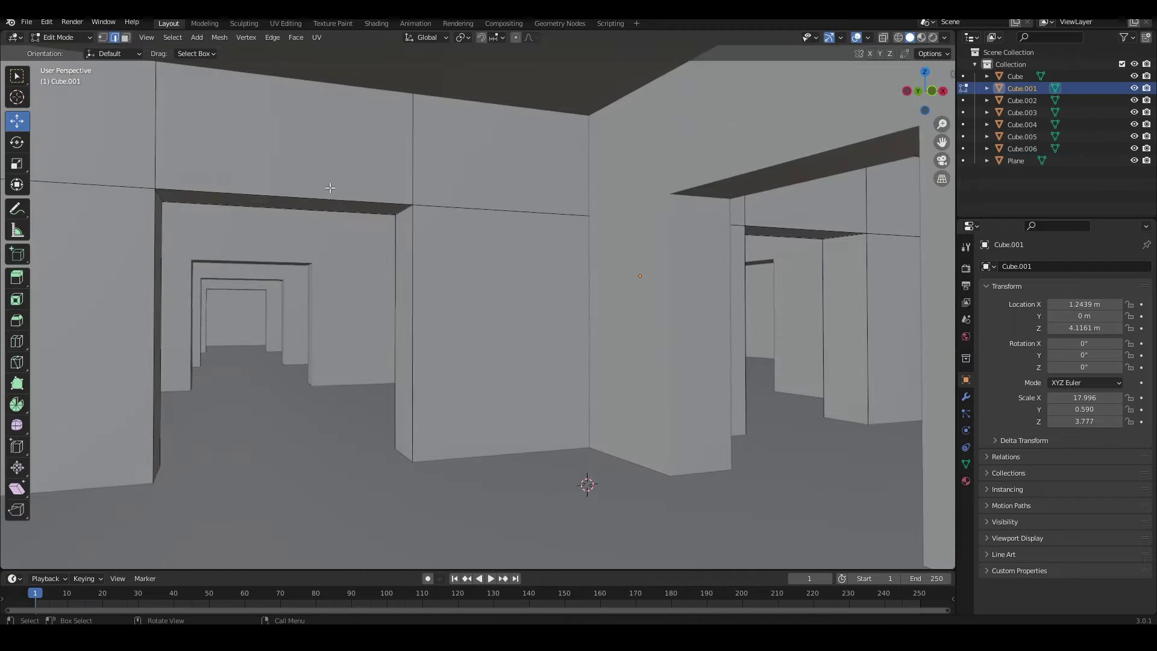
click(315, 203)
key(KP_Decimal)
scroll(514, 404, up, 3)
scroll(516, 404, up, 3)
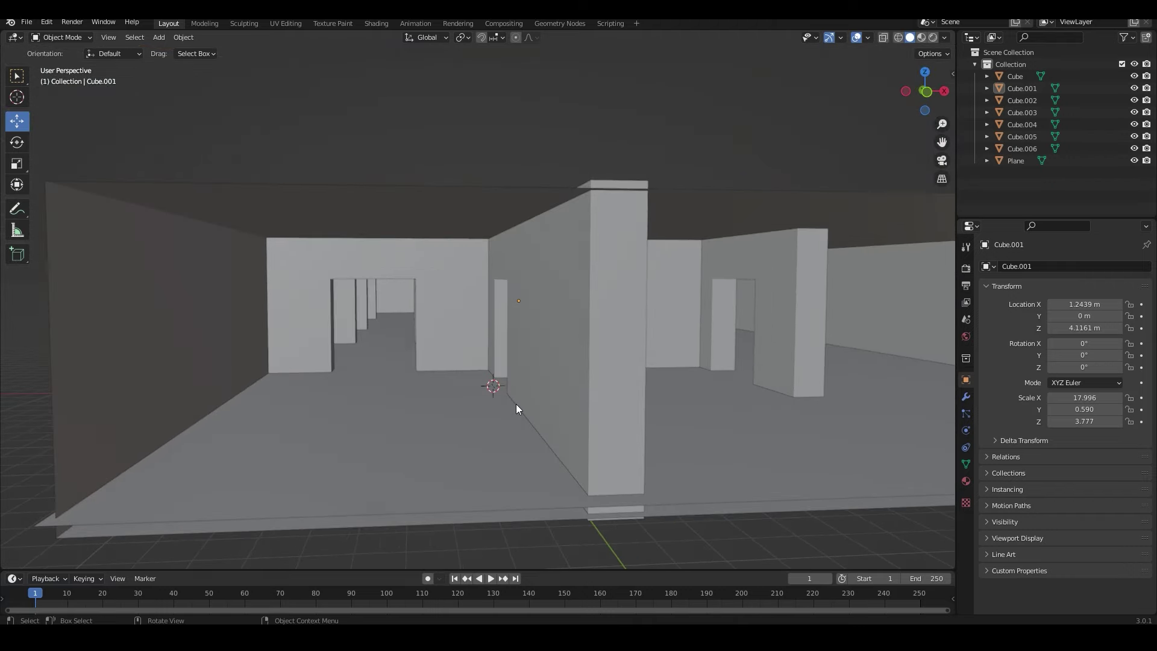
click(516, 403)
- In Edit Mode, add a loop cut along the room box walls and confirm its slide
key(Tab)
key(ctrl+r)
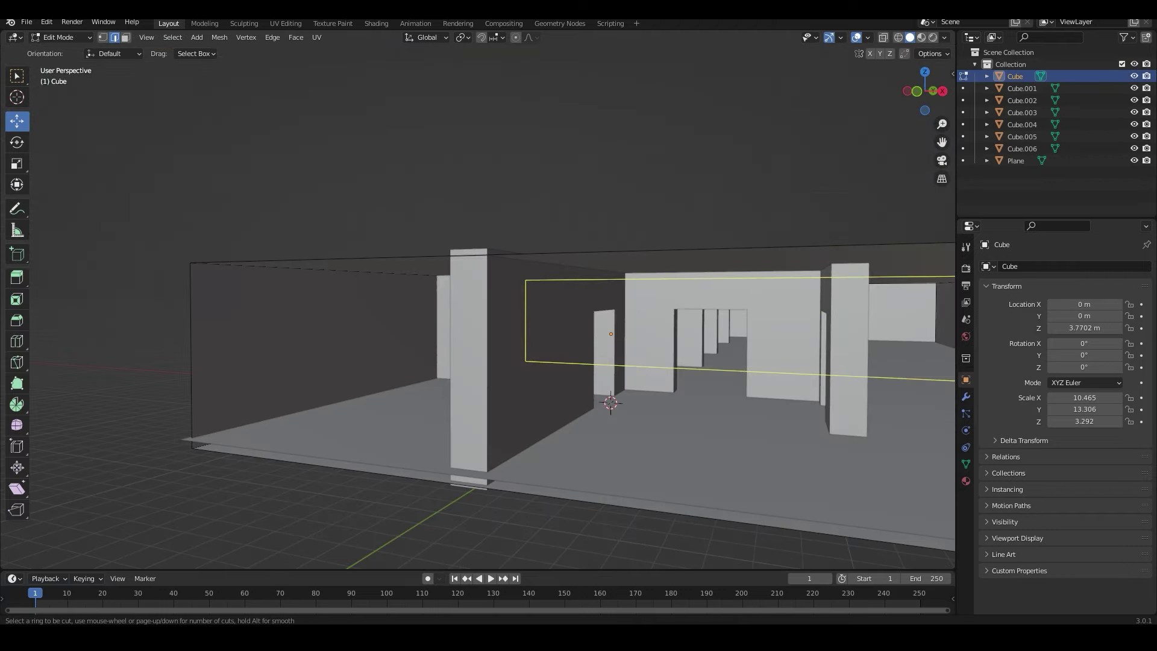
click(349, 318)
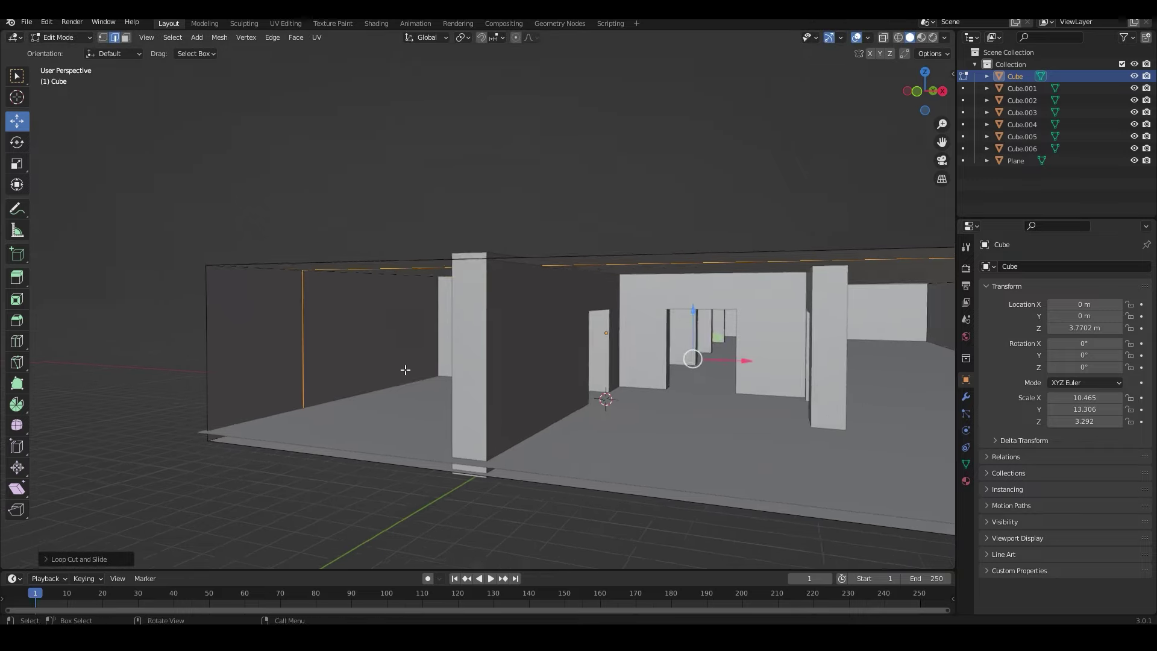
scroll(375, 467, up, 3)
scroll(393, 469, up, 2)
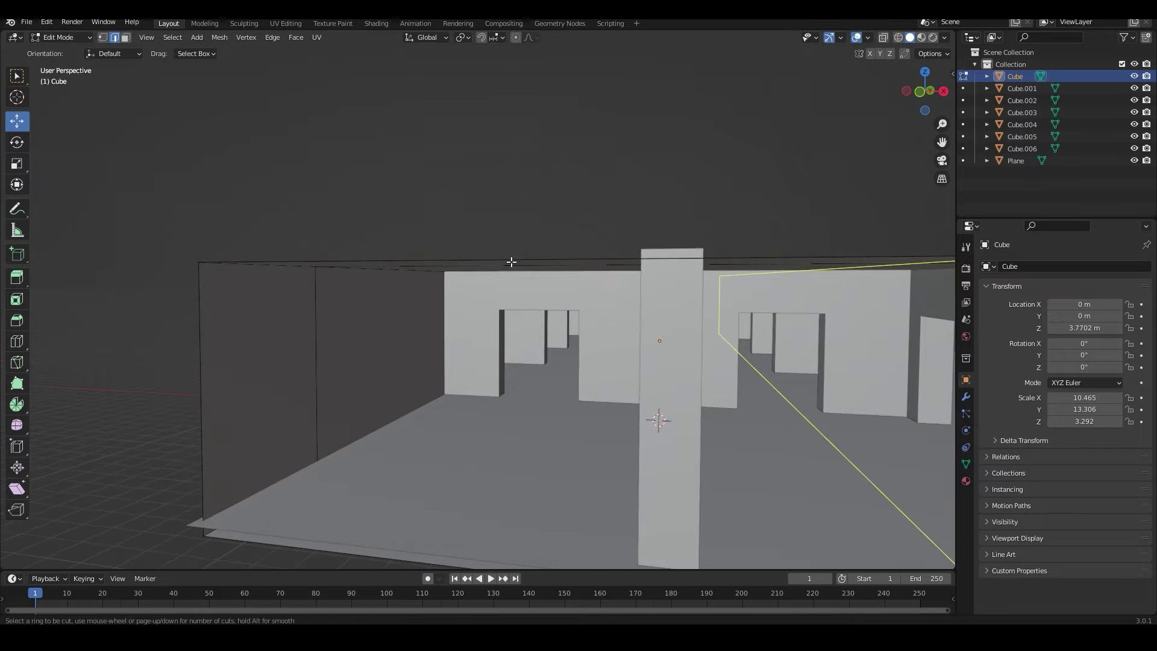
mouse_move(152, 450)
middle_down()
mouse_move(335, 421)
mouse_move(336, 405)
middle_up()
scroll(335, 406, up, 2)
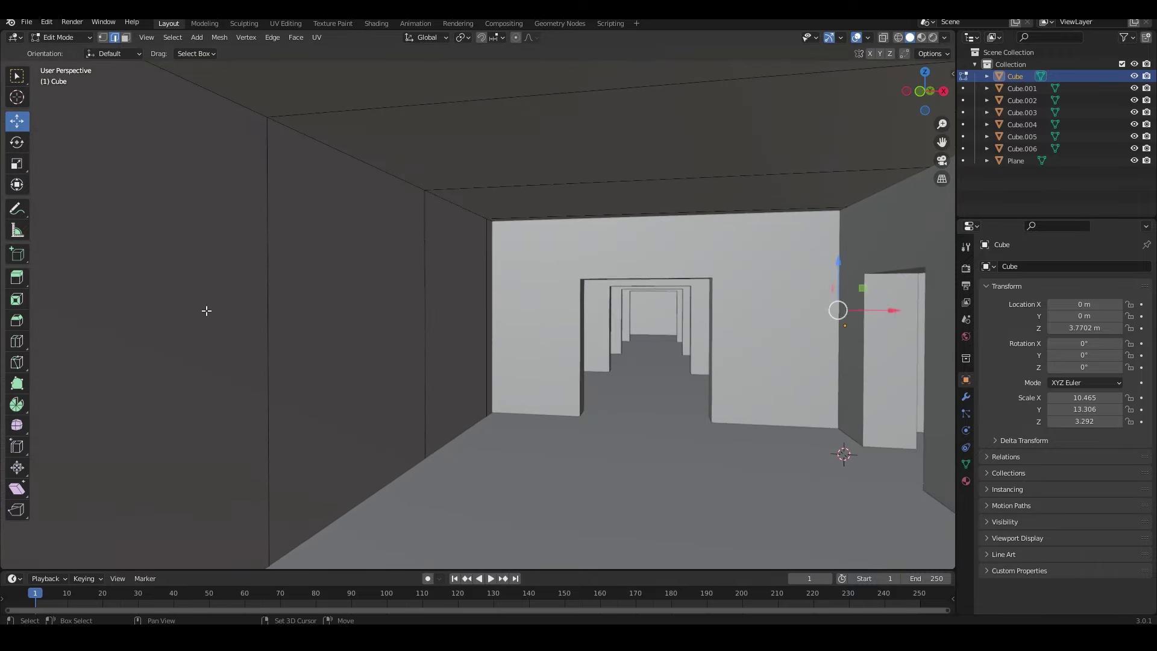
scroll(434, 364, down, 5)
mouse_move(392, 524)
middle_down()
mouse_move(537, 464)
mouse_move(642, 453)
mouse_move(524, 421)
mouse_move(536, 421)
middle_up()
scroll(524, 421, up, 3)
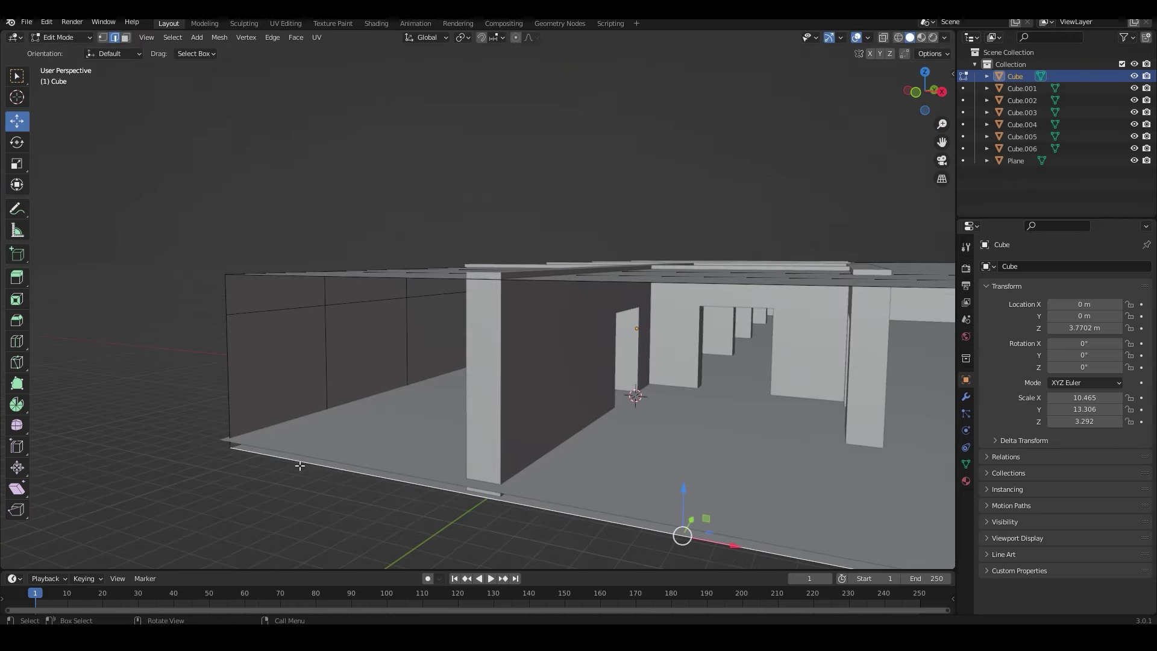
click(245, 405)
- Re-enter Edit Mode in face select mode and select a wall face
key(Tab)
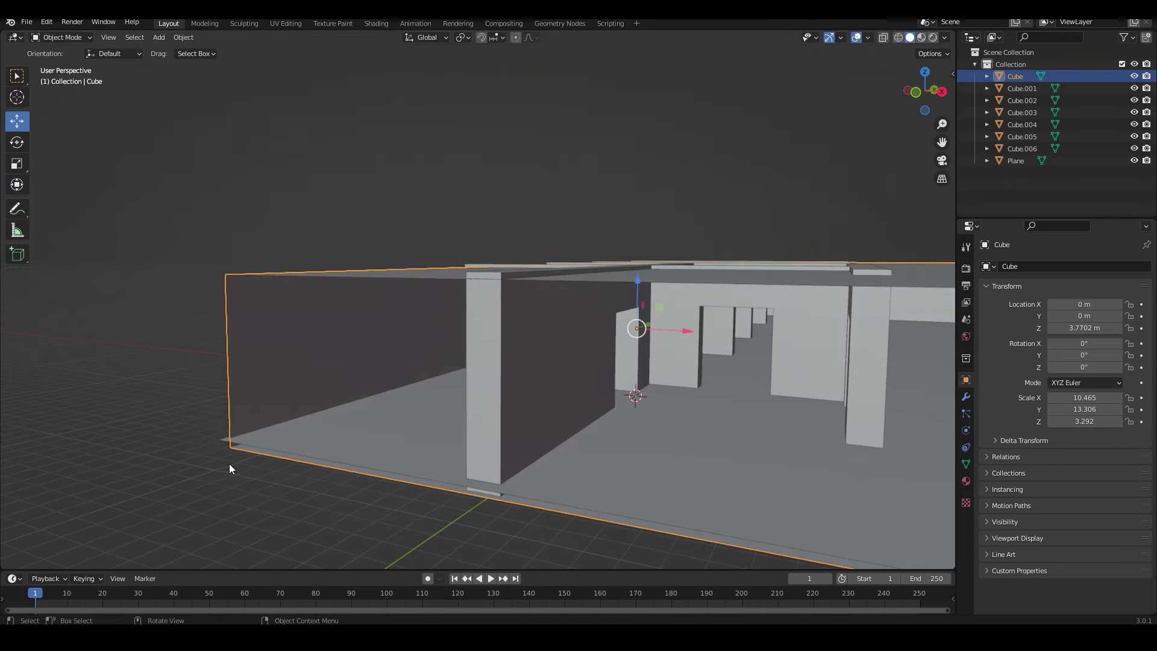
key(Tab)
middle_drag(380, 455, 335, 403)
key(3)
click(352, 331)
mouse_move(353, 331)
middle_down()
mouse_move(426, 419)
mouse_move(667, 426)
mouse_move(550, 414)
mouse_move(603, 362)
middle_up()
- Switch to rendered shading, delete an object, and add a spot light
click(932, 37)
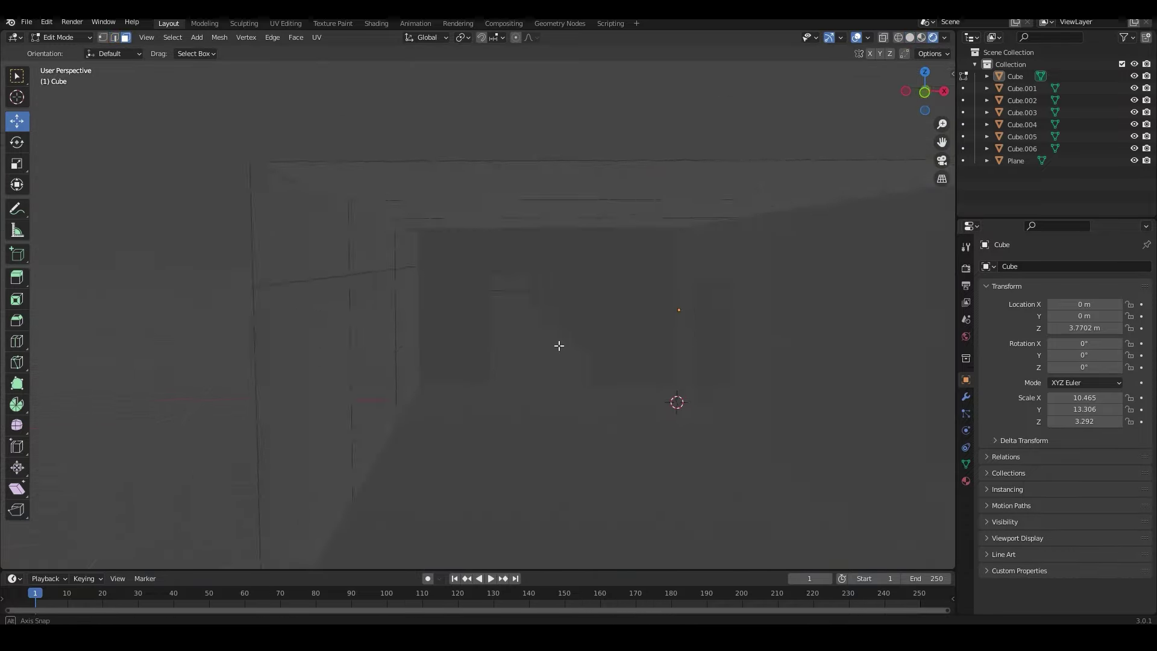
key(Tab)
key(Delete)
key(shift+a)
click(450, 414)
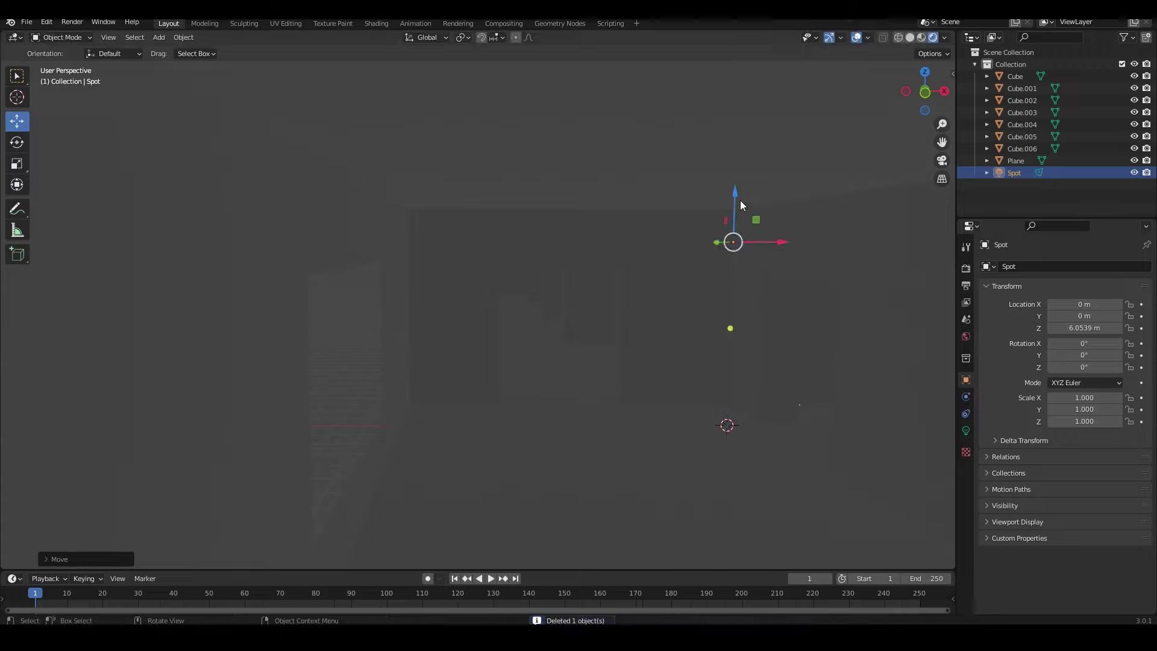
- Move the spot light along Y and rotate it 90 degrees
middle_drag(740, 200, 382, 350)
key(g)
key(y)
click(724, 297)
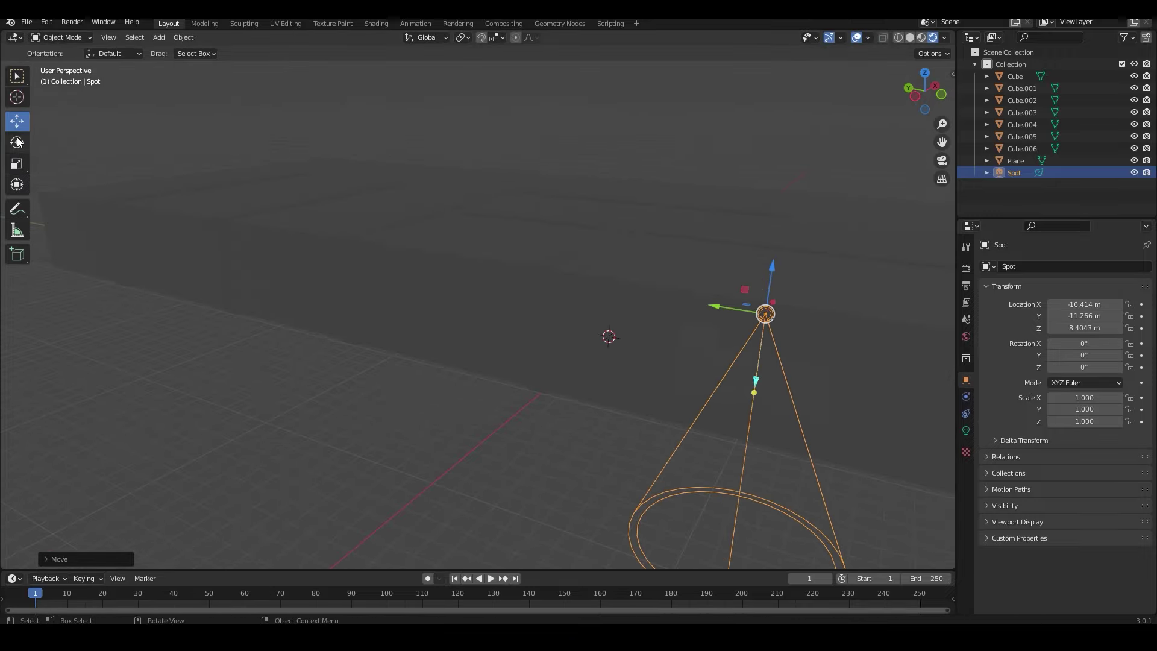
key(r)
key(y)
key(Return)
middle_drag(764, 313, 548, 317)
key(r)
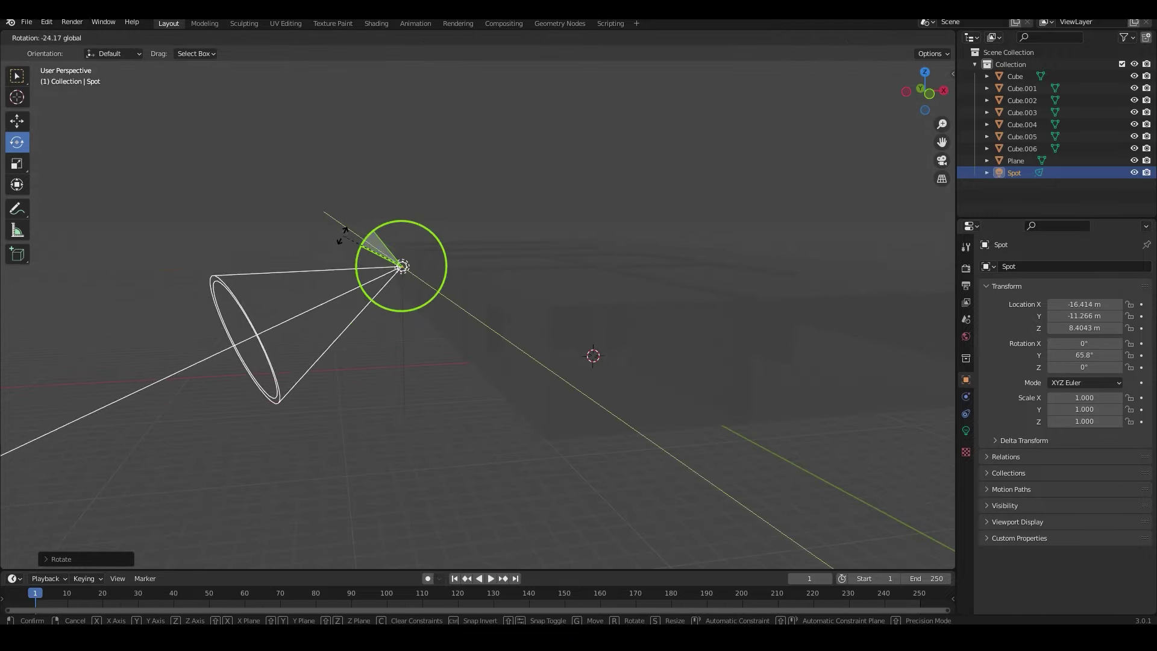
click(369, 234)
middle_drag(368, 233, 367, 211)
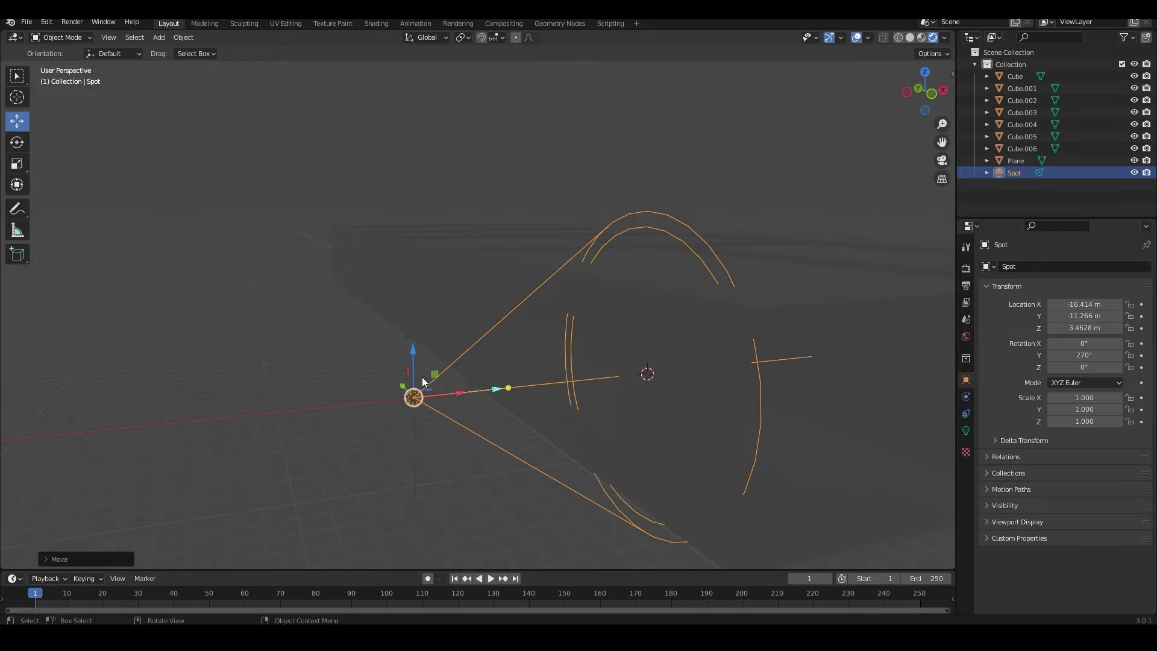
- Slide the spot light along X and tilt it 32.8° to aim into the rooms
drag(488, 404, 572, 392)
middle_drag(573, 392, 589, 399)
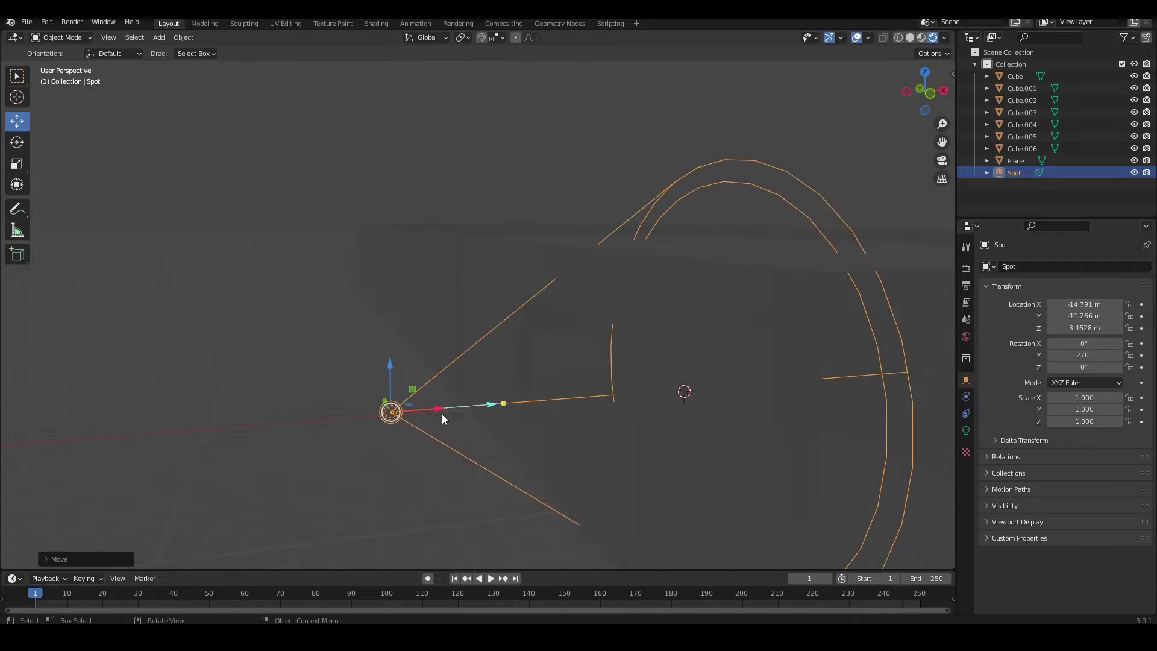
click(17, 143)
drag(496, 392, 461, 425)
middle_drag(461, 425, 609, 396)
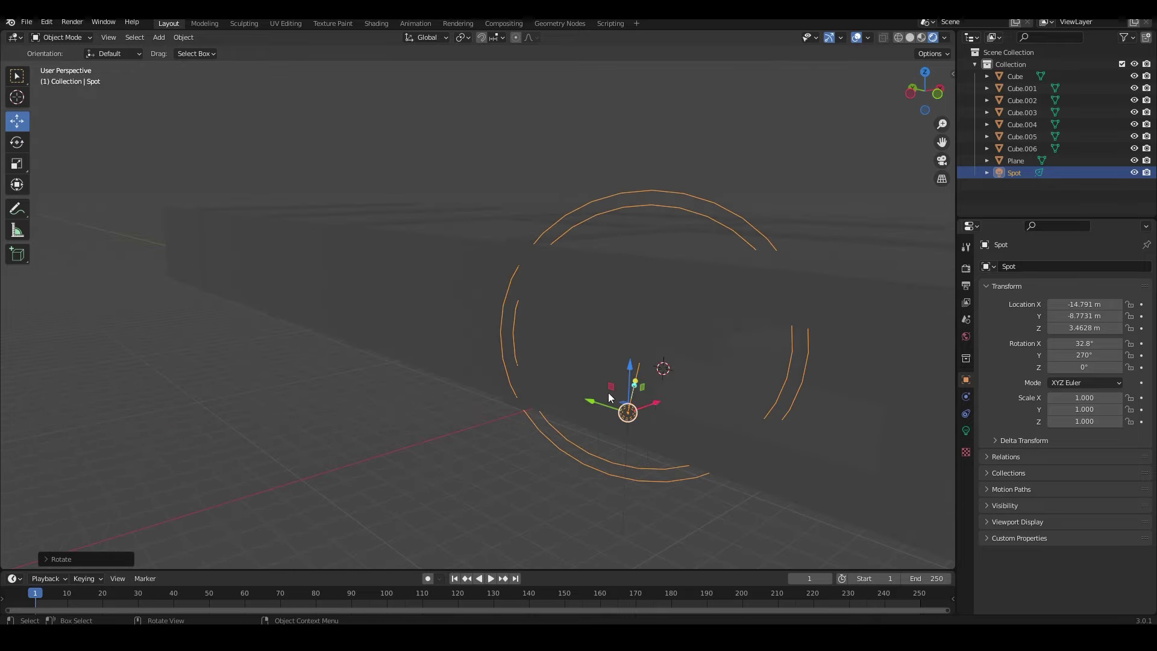
drag(608, 397, 717, 404)
middle_drag(718, 404, 603, 392)
- Raise the light's power to 1824.2 W and change its type to Sun
click(966, 430)
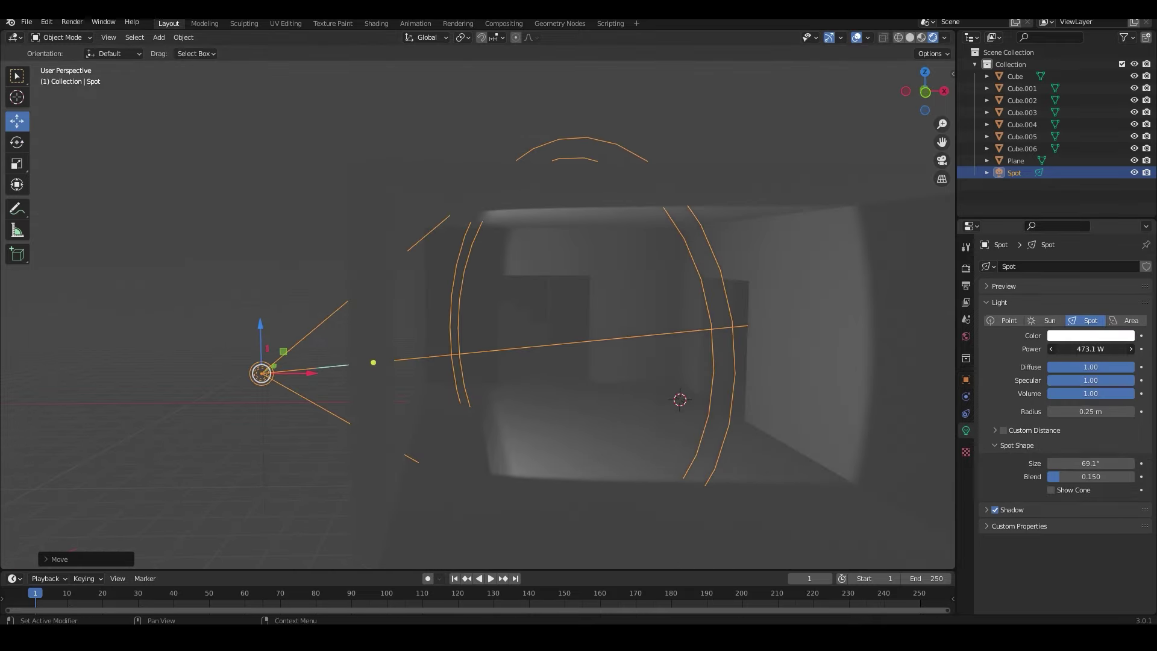
mouse_move(1091, 349)
mouse_down()
mouse_move(1121, 349)
mouse_move(1081, 349)
mouse_up()
click(1045, 320)
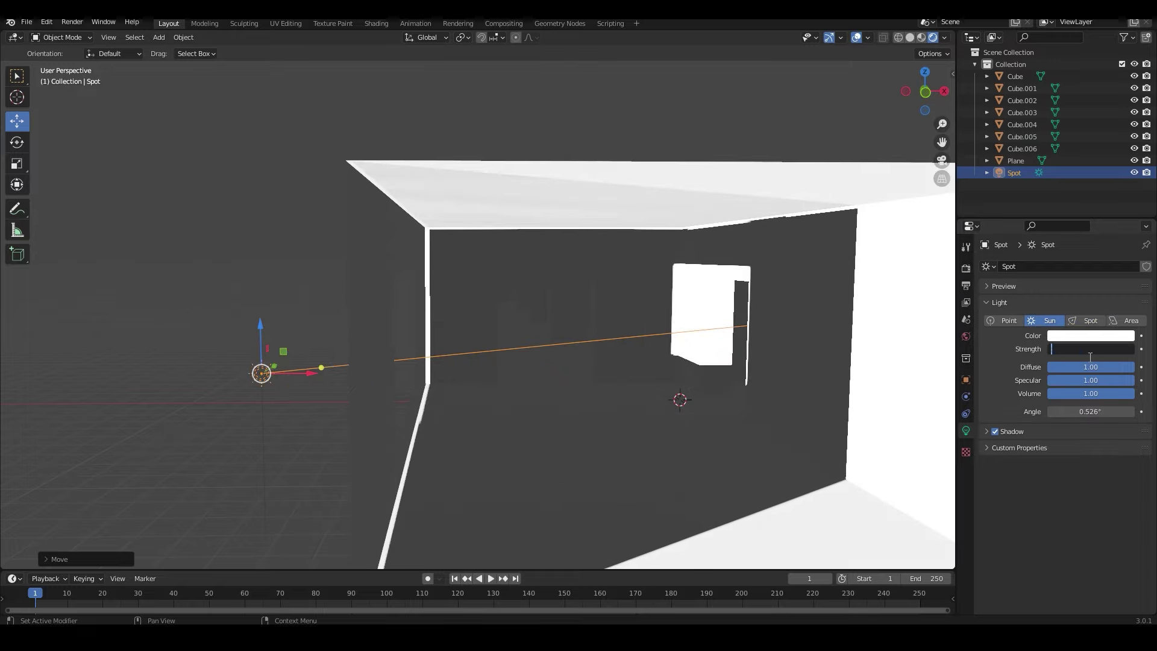
- Set the sun strength to 1 and rotate the sun to an angle
text(1)
key(Return)
key(shift+space)
key(r)
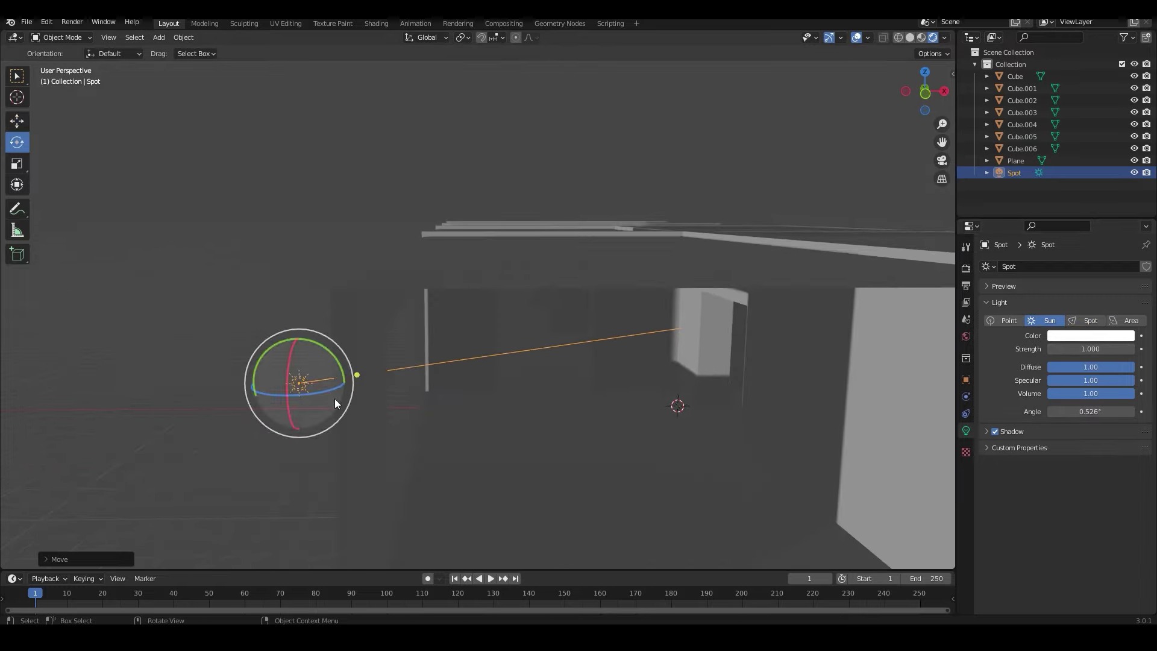
drag(335, 403, 307, 398)
drag(315, 341, 321, 345)
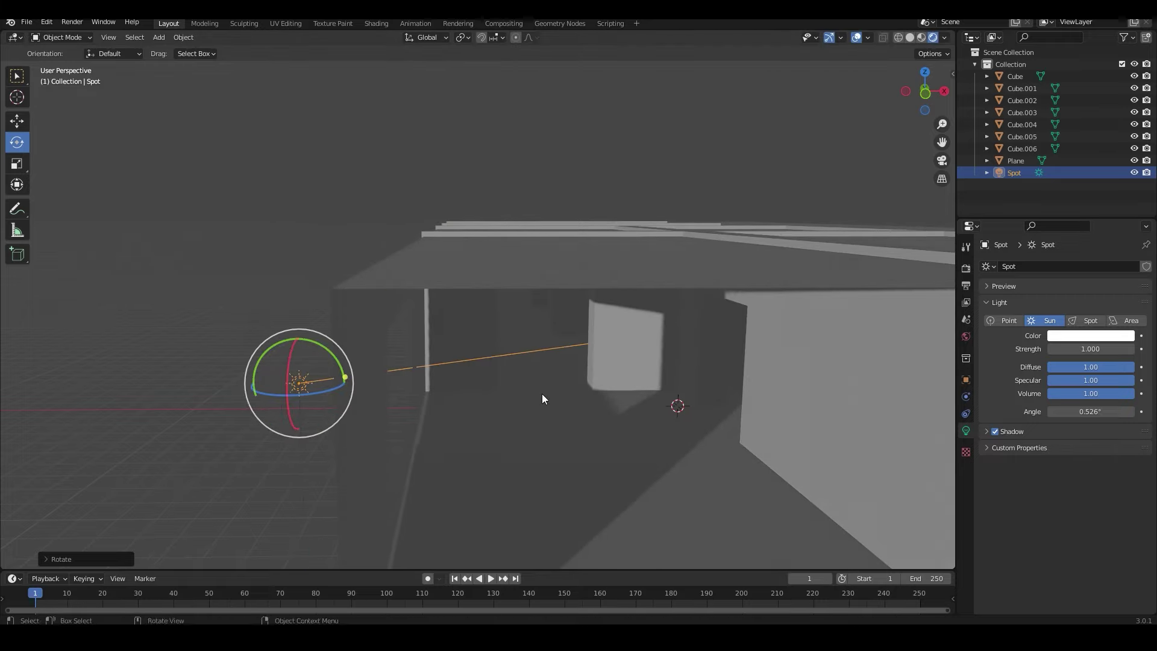
middle_drag(542, 398, 420, 381)
- Raise the sun's strength slightly to 1.180
key(shift+space)
key(s)
click(16, 122)
mouse_move(740, 429)
middle_down()
mouse_move(404, 420)
mouse_move(530, 422)
middle_up()
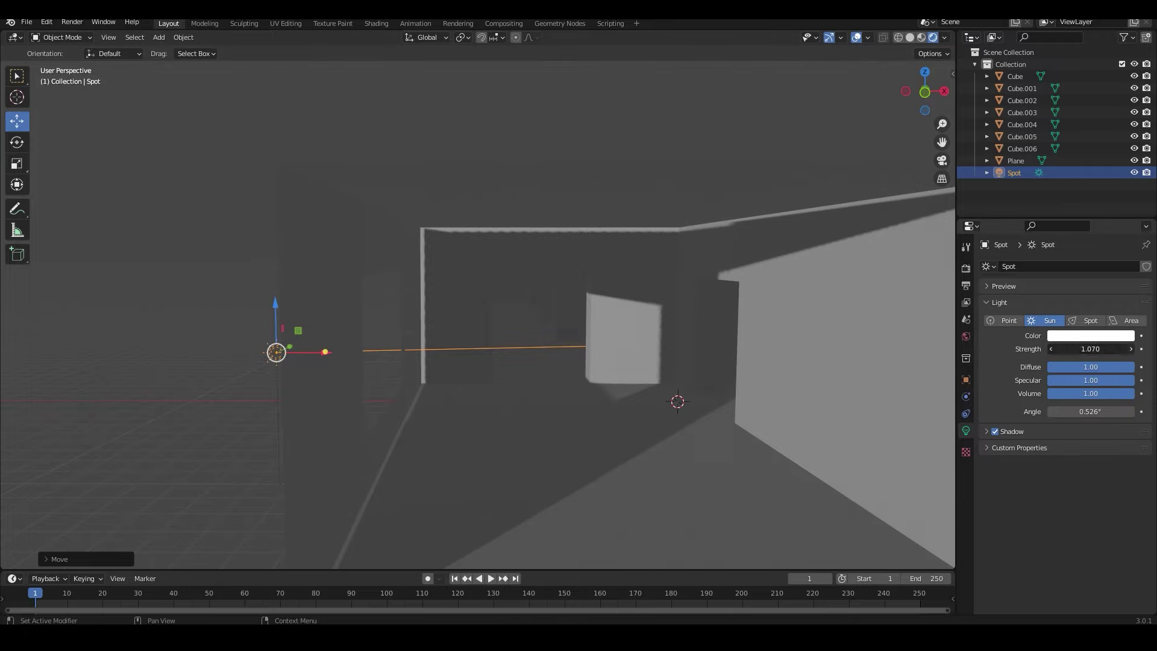
drag(1132, 354, 1095, 351)
- Switch the render engine to Cycles with GPU Compute and view the rooms up close
click(966, 269)
click(1101, 266)
click(1087, 295)
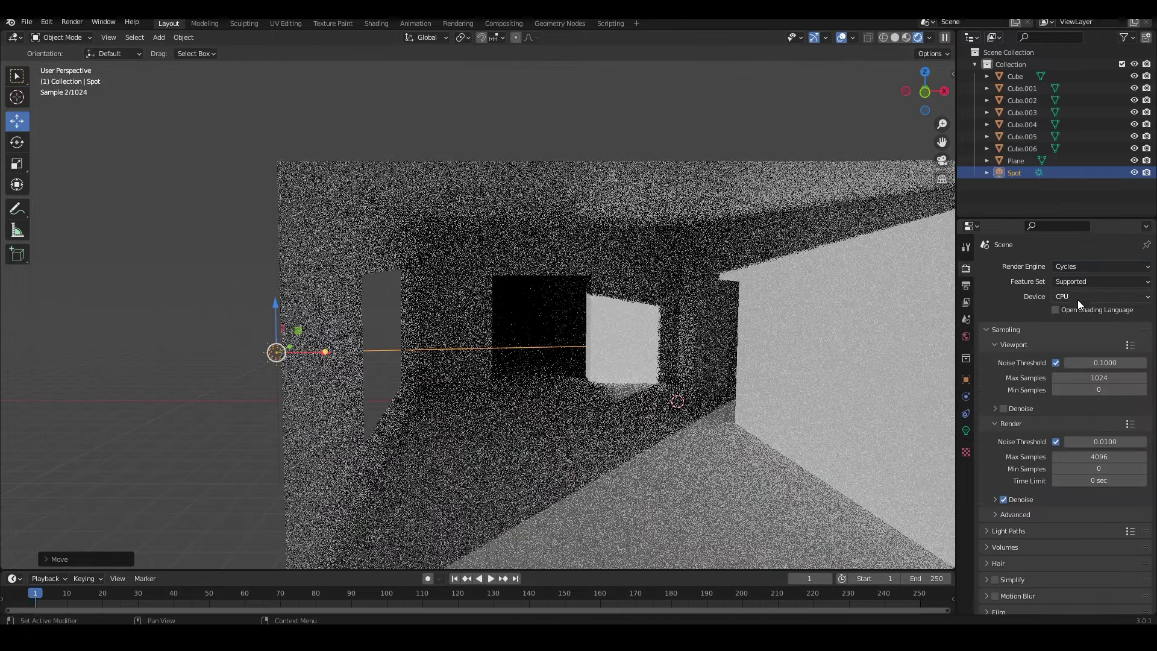
click(241, 430)
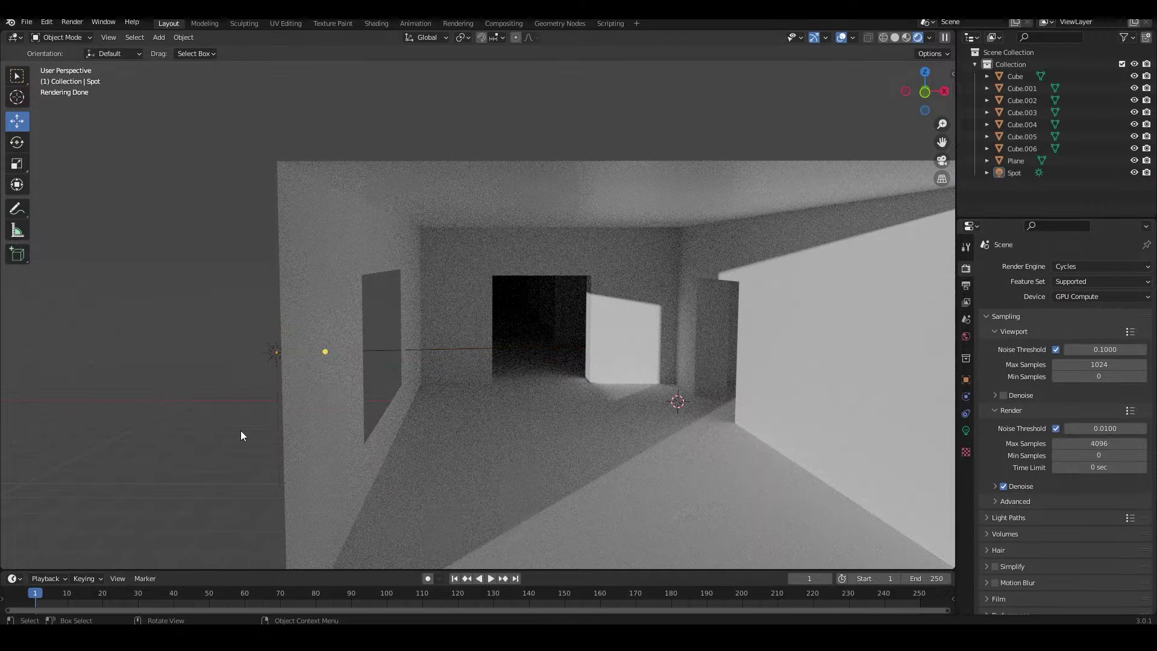
middle_drag(241, 431, 255, 429)
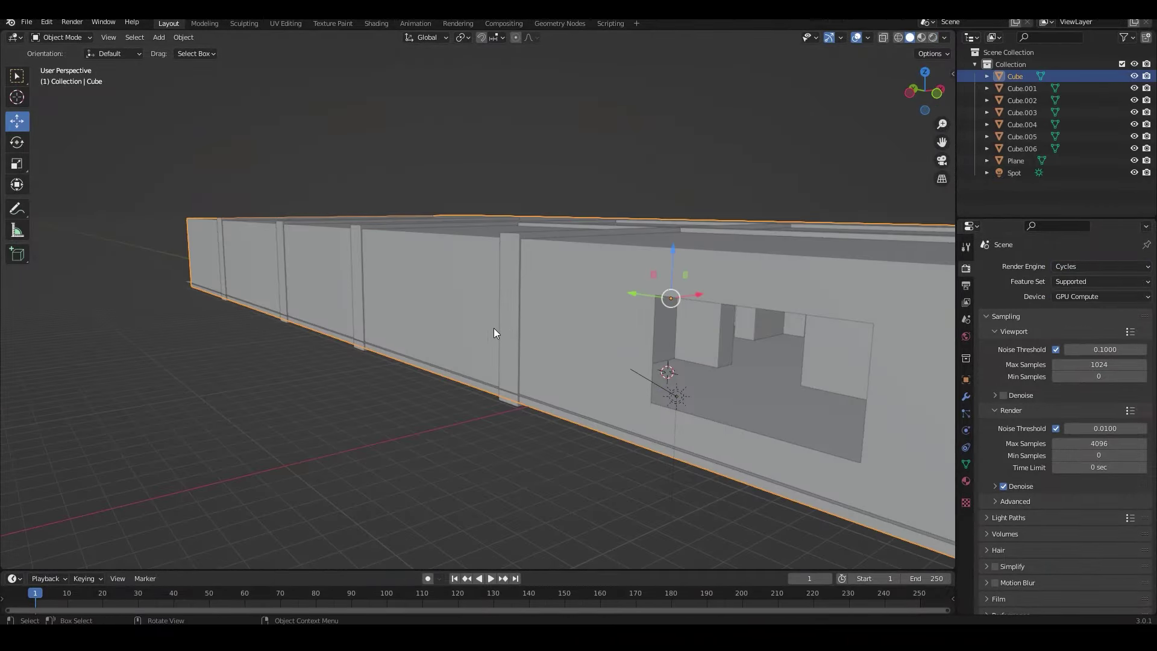
- Add a horizontal loop cut across the building wall in Edit Mode
key(Tab)
mouse_move(494, 333)
middle_down()
mouse_move(550, 335)
mouse_move(572, 378)
middle_up()
scroll(775, 465, up, 5)
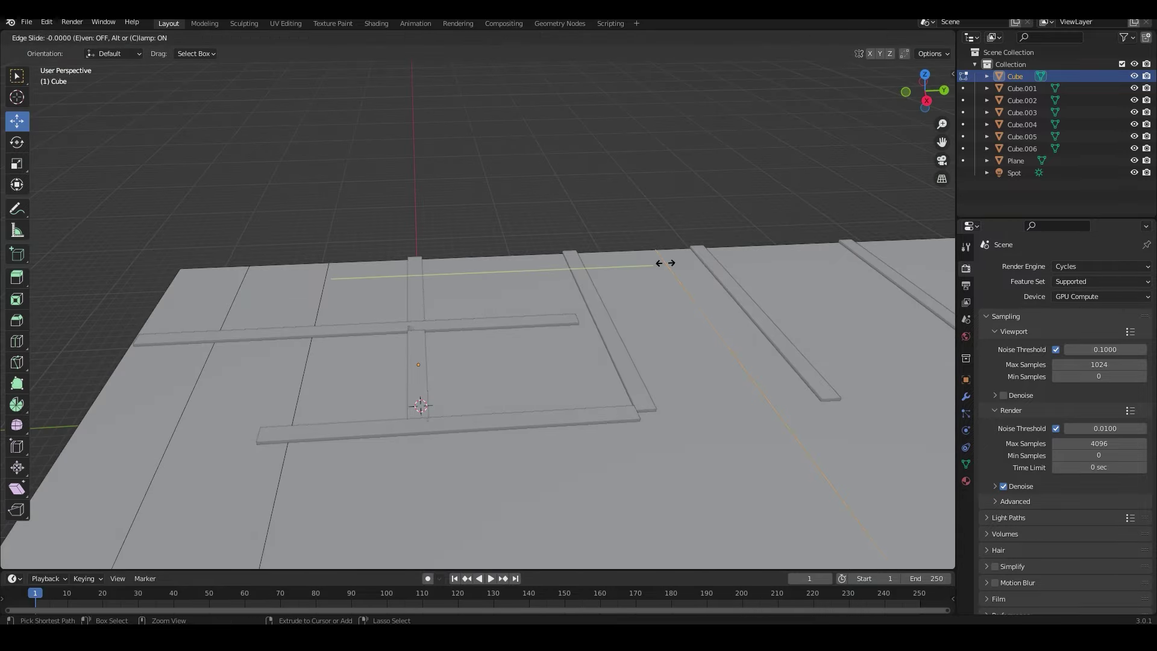
mouse_move(485, 333)
middle_down()
mouse_move(300, 421)
mouse_move(382, 421)
mouse_move(624, 243)
middle_up()
scroll(639, 365, down, 2)
key(ctrl+r)
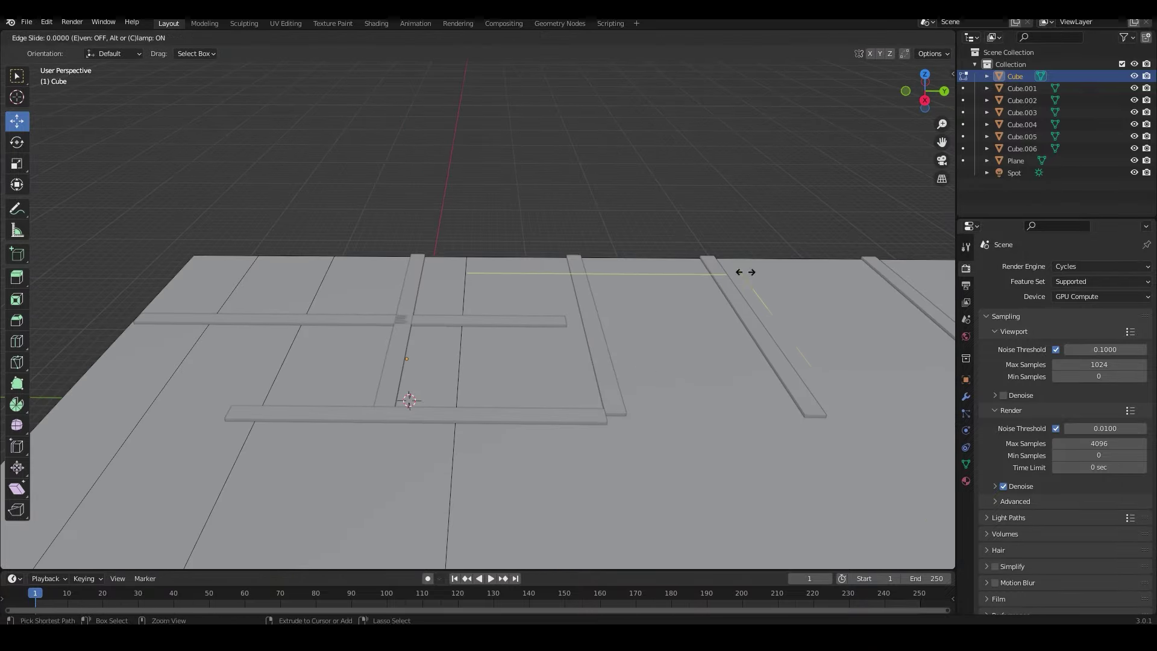
click(566, 334)
- Delete the wall face between the cuts to leave a window hole
mouse_move(566, 334)
middle_down()
mouse_move(405, 388)
mouse_move(612, 421)
mouse_move(604, 440)
mouse_move(609, 426)
mouse_move(232, 150)
middle_up()
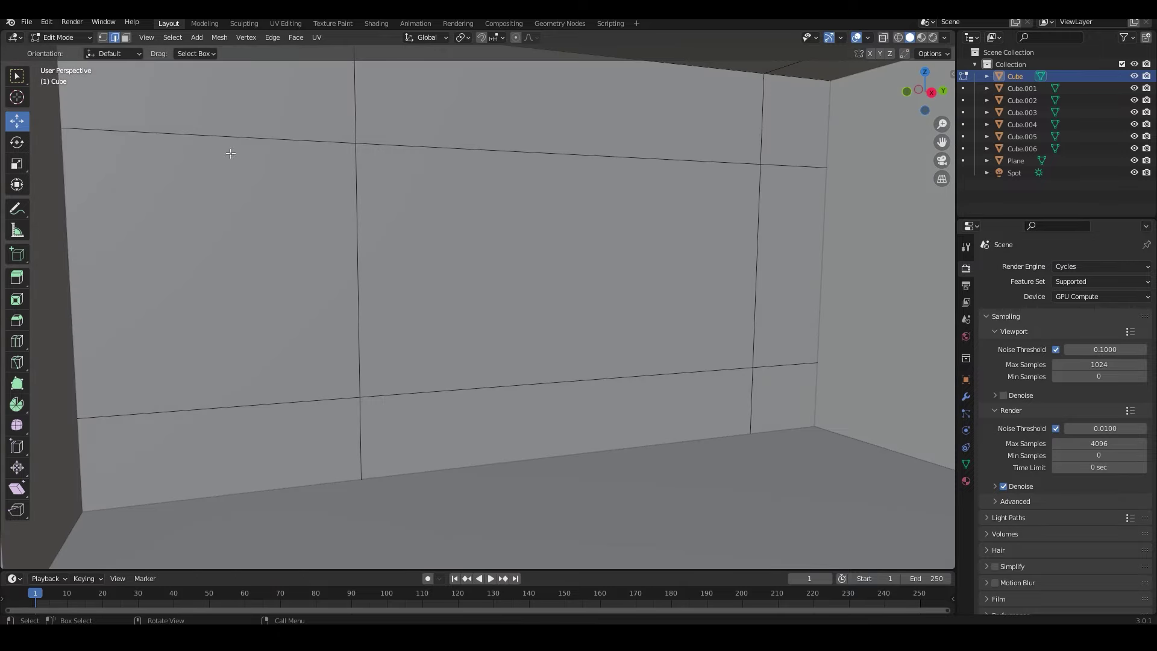
key(3)
click(506, 274)
key(x)
middle_drag(507, 277, 642, 412)
- Duplicate the sun light beside the other window and preview it rendered
key(Tab)
click(535, 382)
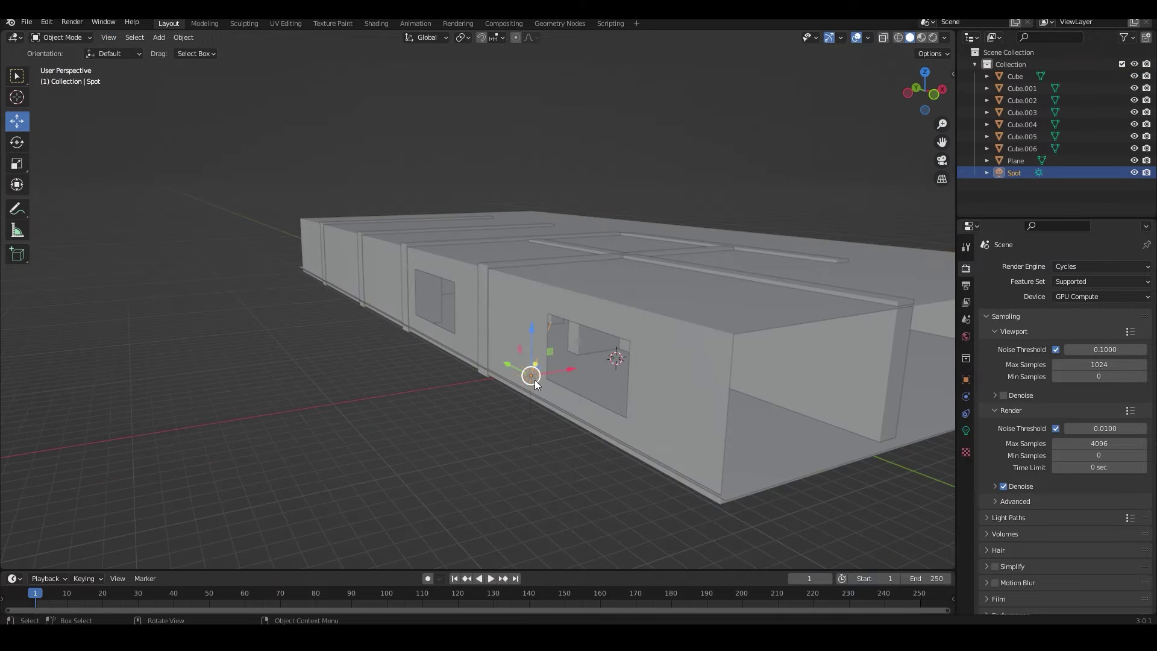
key(shift+d)
click(426, 353)
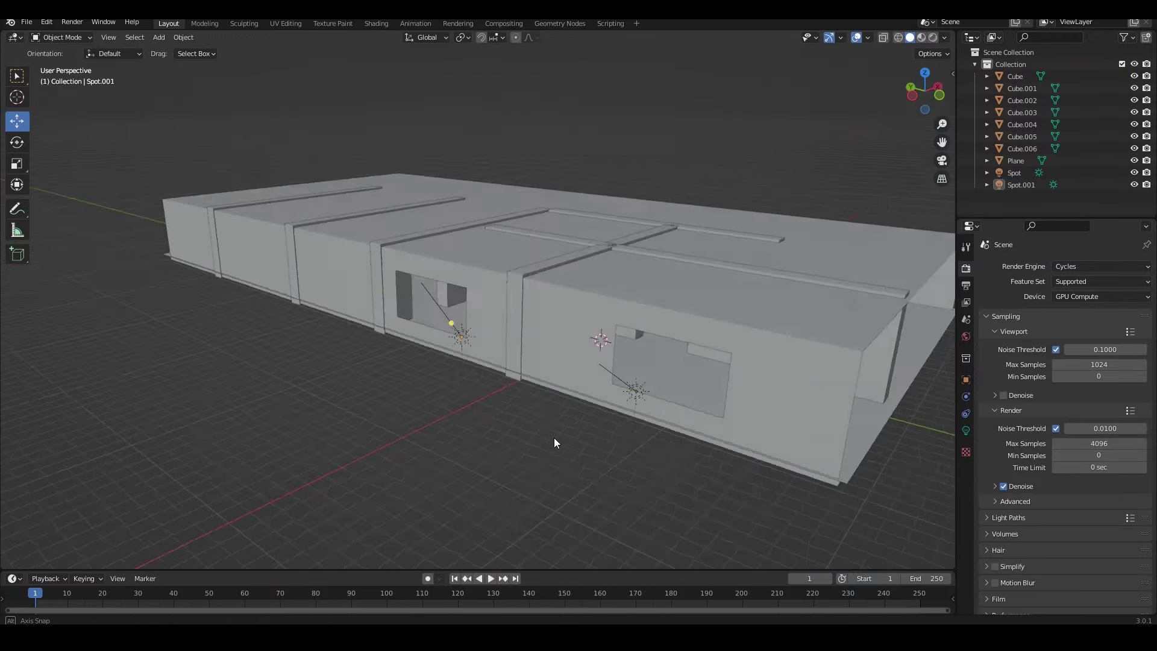
scroll(472, 413, up, 8)
key(z)
click(455, 347)
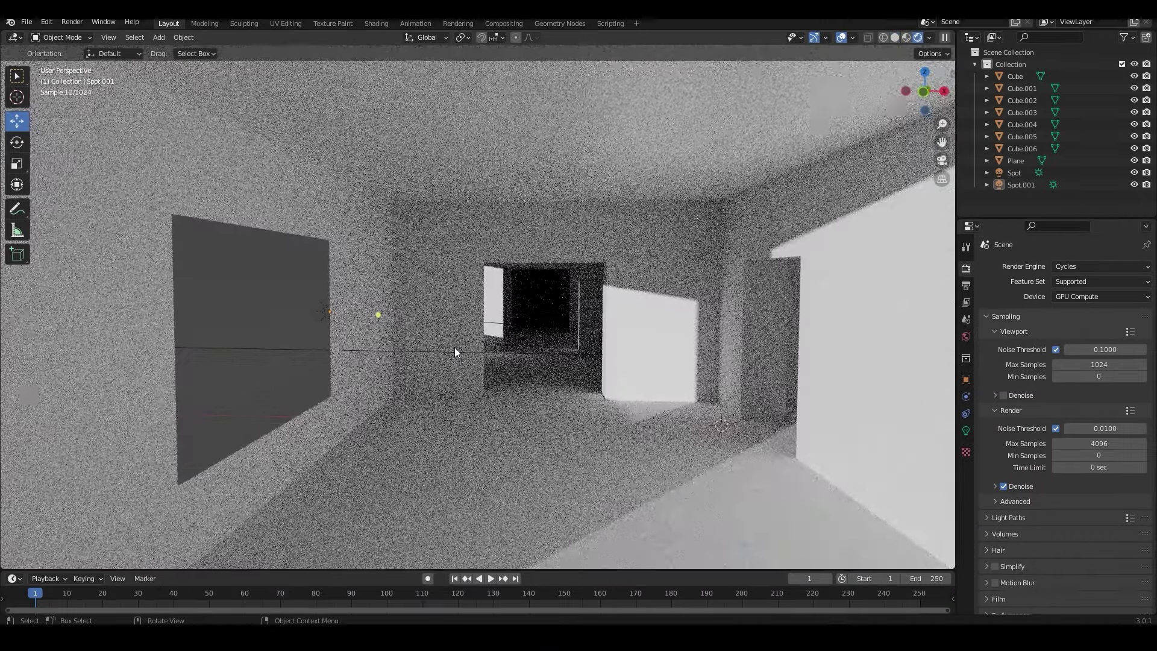
scroll(455, 347, down, 8)
middle_drag(510, 417, 572, 421)
- Move the second sun Spot.001 further left and turn off the rendered preview
key(g)
click(370, 329)
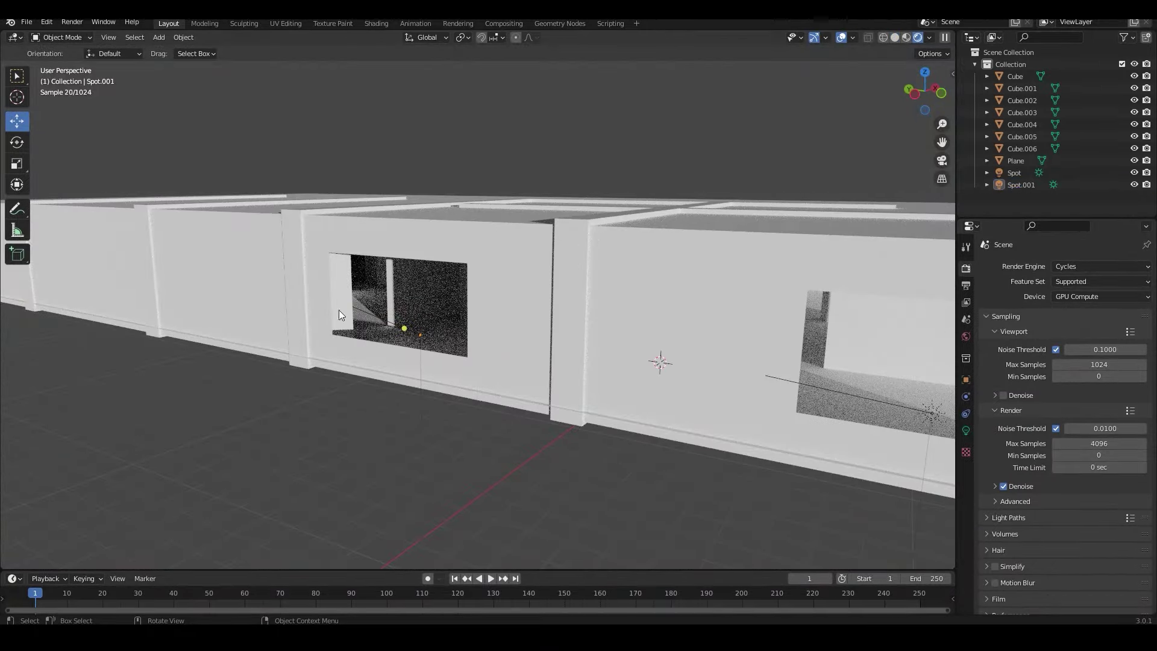
click(405, 329)
scroll(460, 442, up, 8)
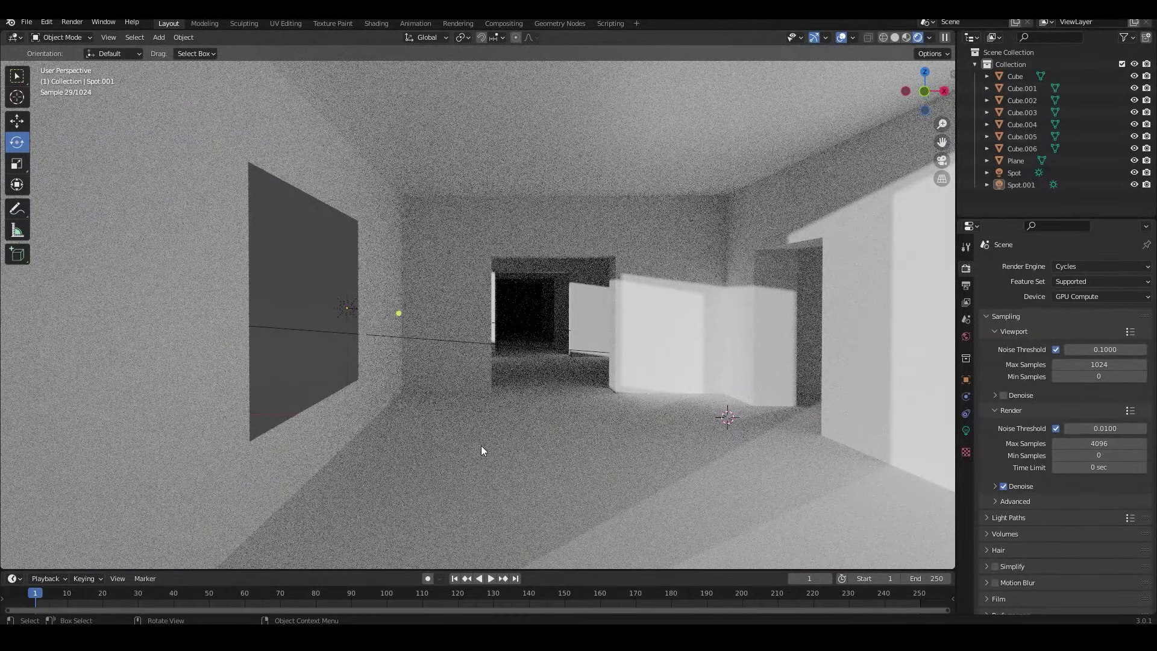
key(z)
scroll(544, 425, down, 5)
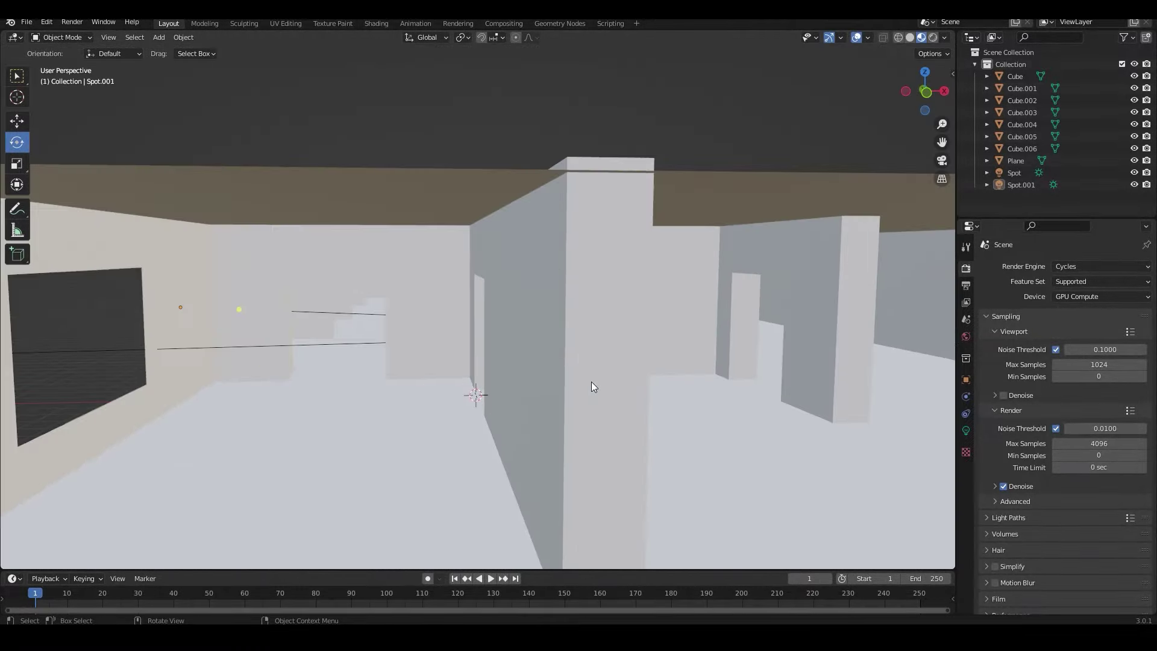
middle_drag(544, 426, 619, 380)
- In the Shading workspace, select Cube.001 and hide the Plane object
click(376, 22)
scroll(747, 271, down, 4)
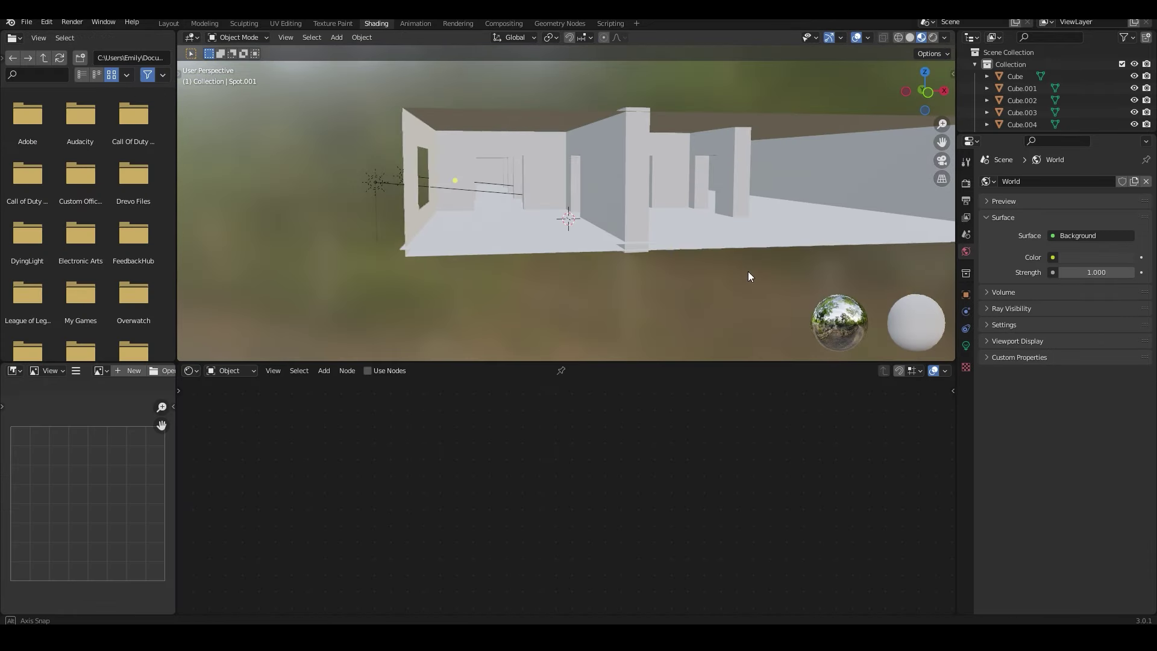
scroll(544, 223, up, 4)
click(544, 223)
scroll(595, 258, down, 3)
middle_drag(597, 263, 594, 268)
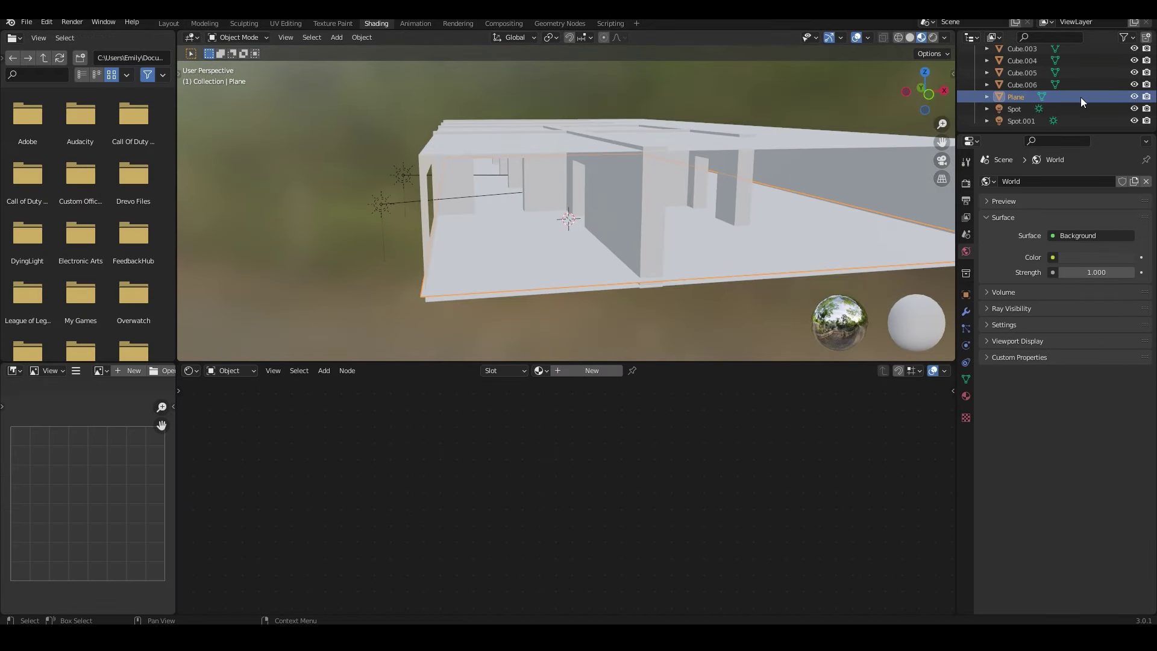
key(h)
- Link a Tiles105_1K_Color image node to the Cube's Base Color, then go to UV Editing
scroll(565, 248, up, 5)
scroll(573, 280, down, 3)
click(574, 281)
scroll(574, 280, up, 4)
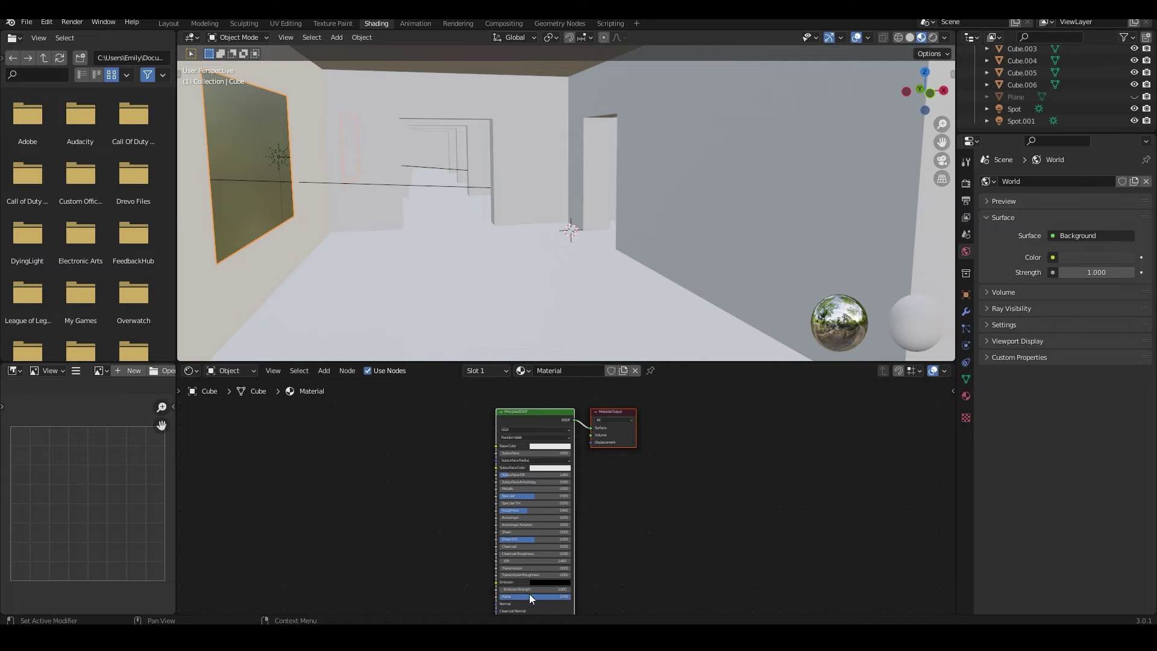
scroll(848, 449, up, 2)
drag(430, 498, 394, 420)
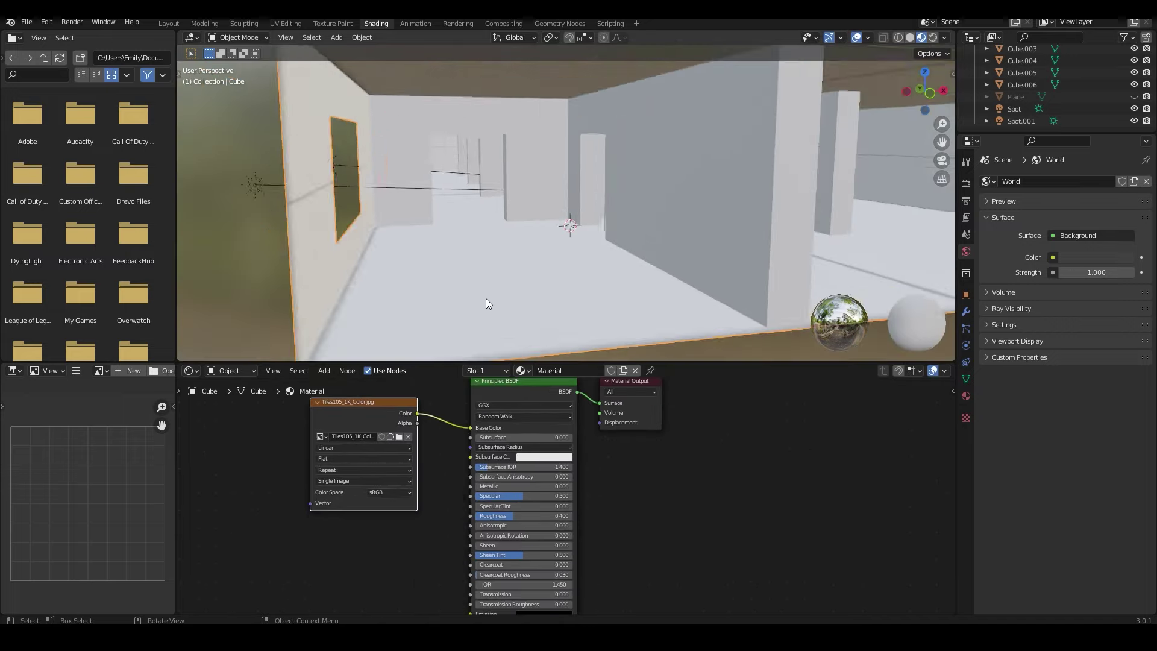
middle_drag(485, 298, 566, 277)
click(285, 23)
mouse_move(723, 302)
middle_down()
mouse_move(821, 337)
mouse_move(744, 421)
middle_up()
- Return to Object Mode, preview rendered, and check the material before returning to UV Editing
key(Tab)
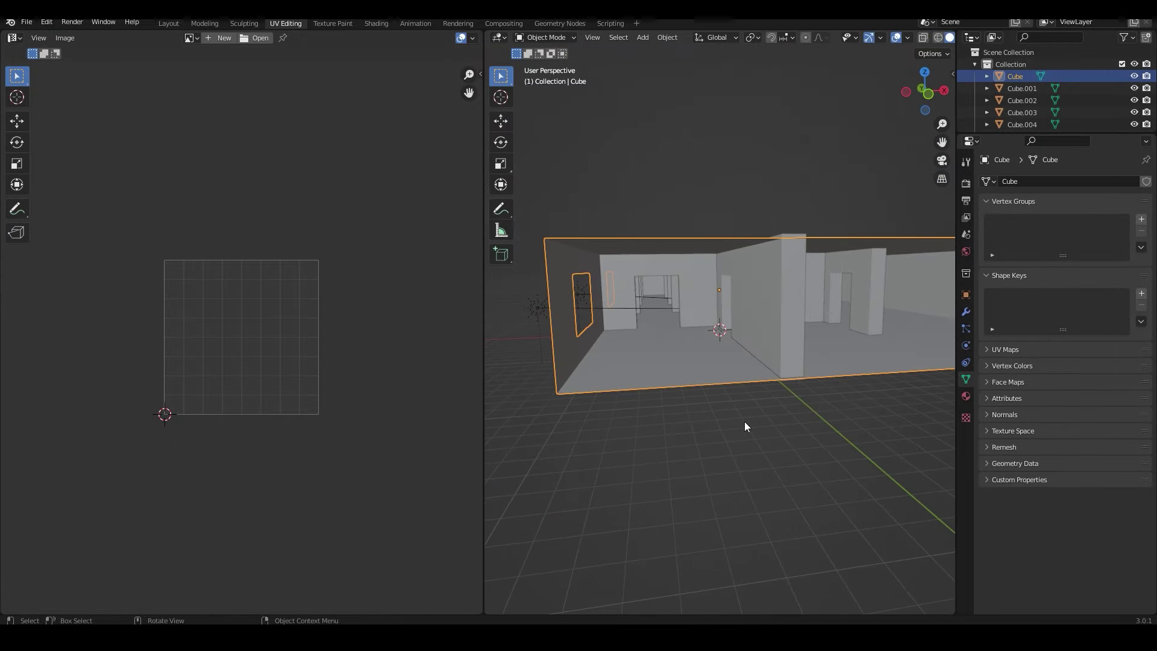
click(757, 306)
middle_drag(757, 305, 672, 424)
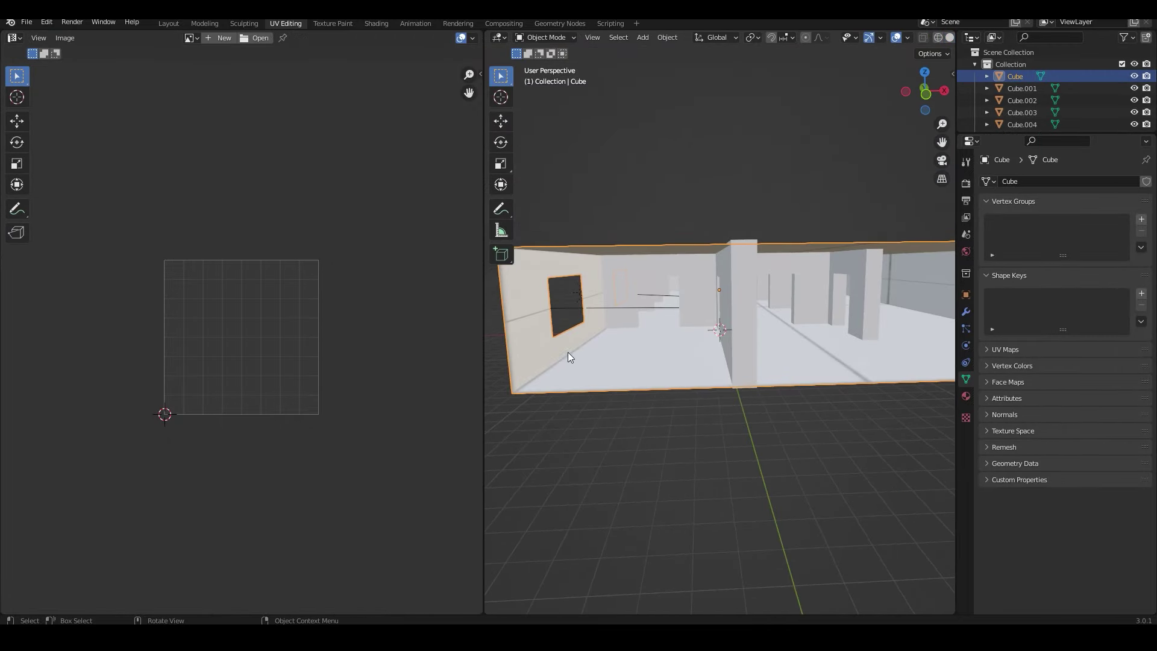
click(376, 23)
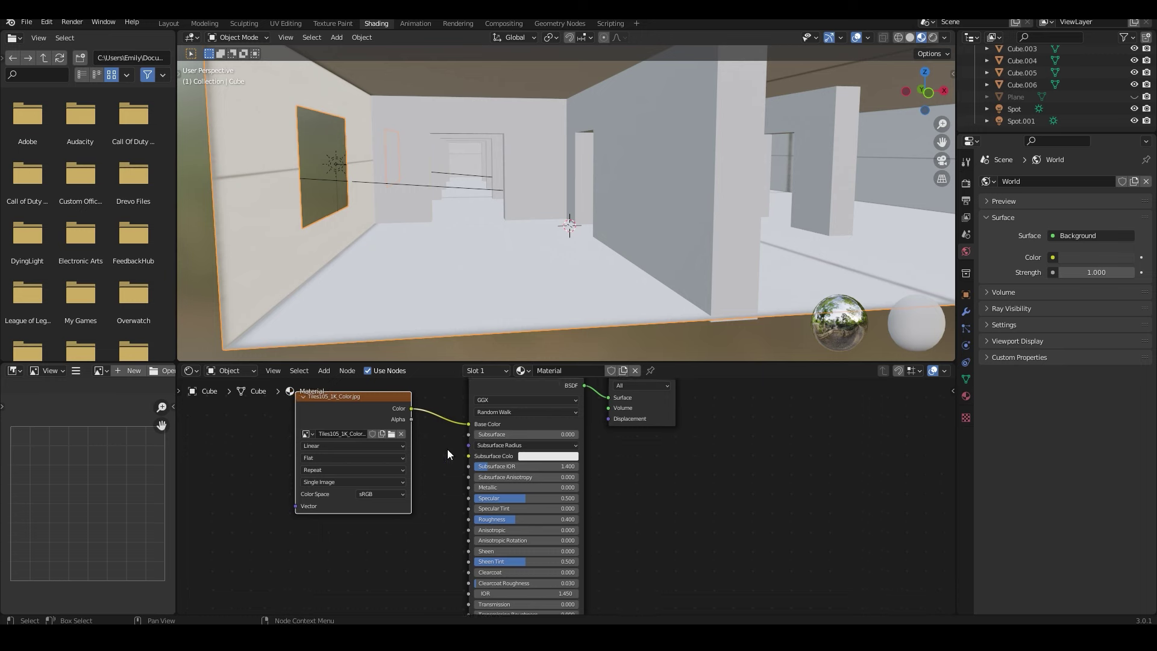
click(286, 22)
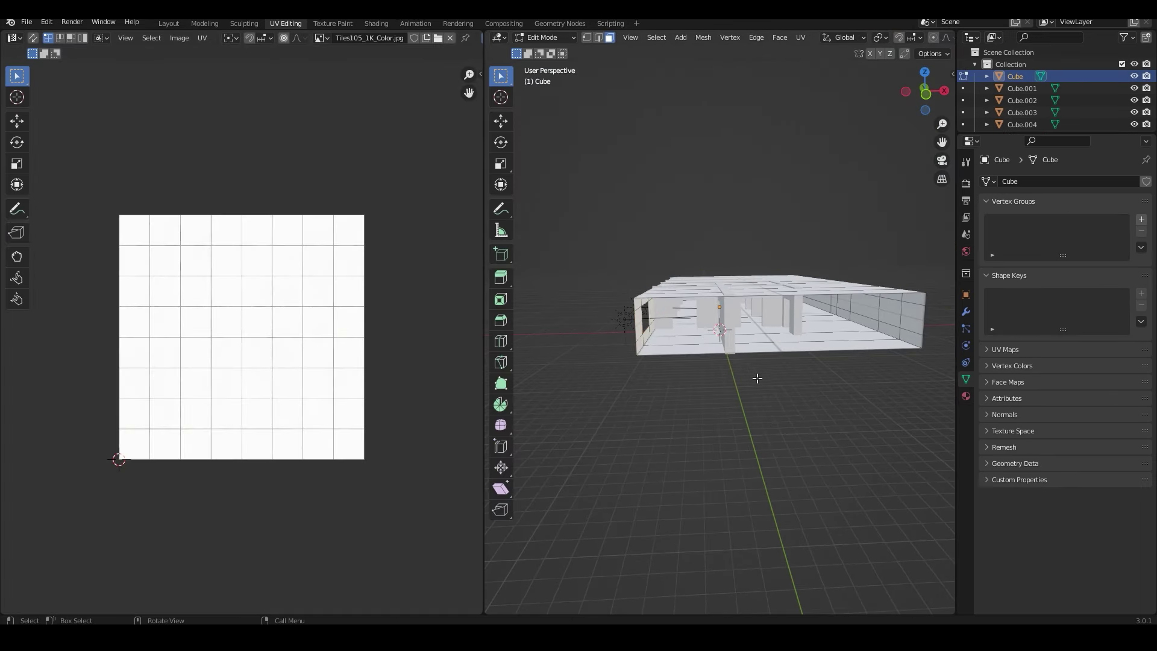
- Select the whole building mesh and scale its UVs up about 2.25× for smaller tiles
key(l)
middle_drag(724, 338, 781, 425)
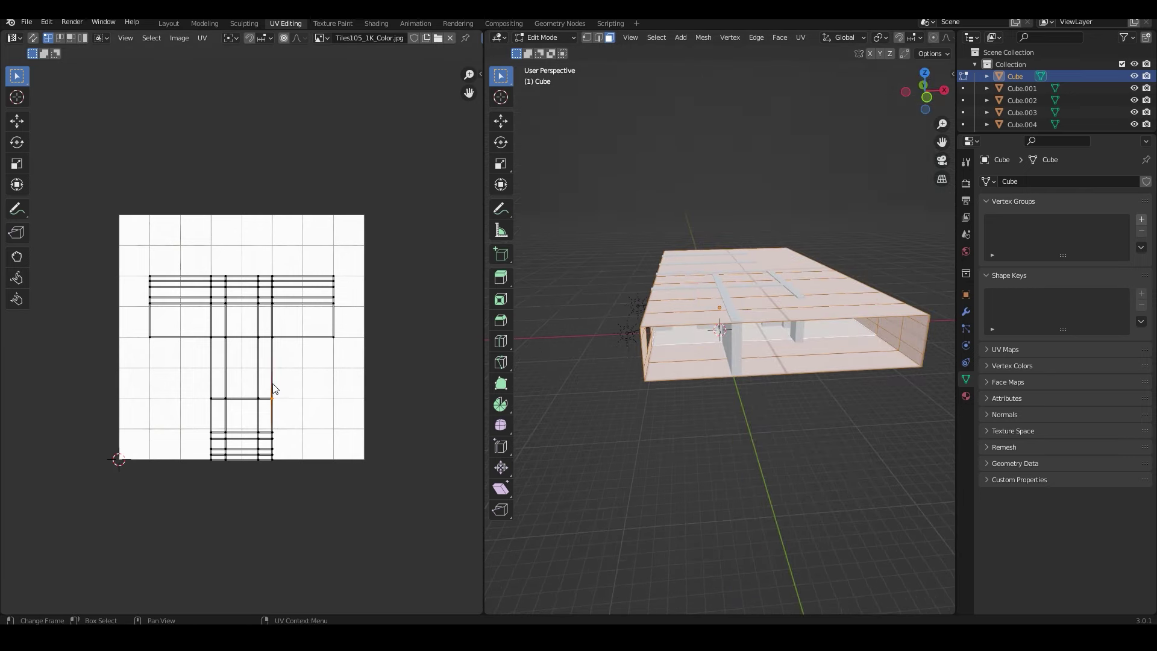
key(s)
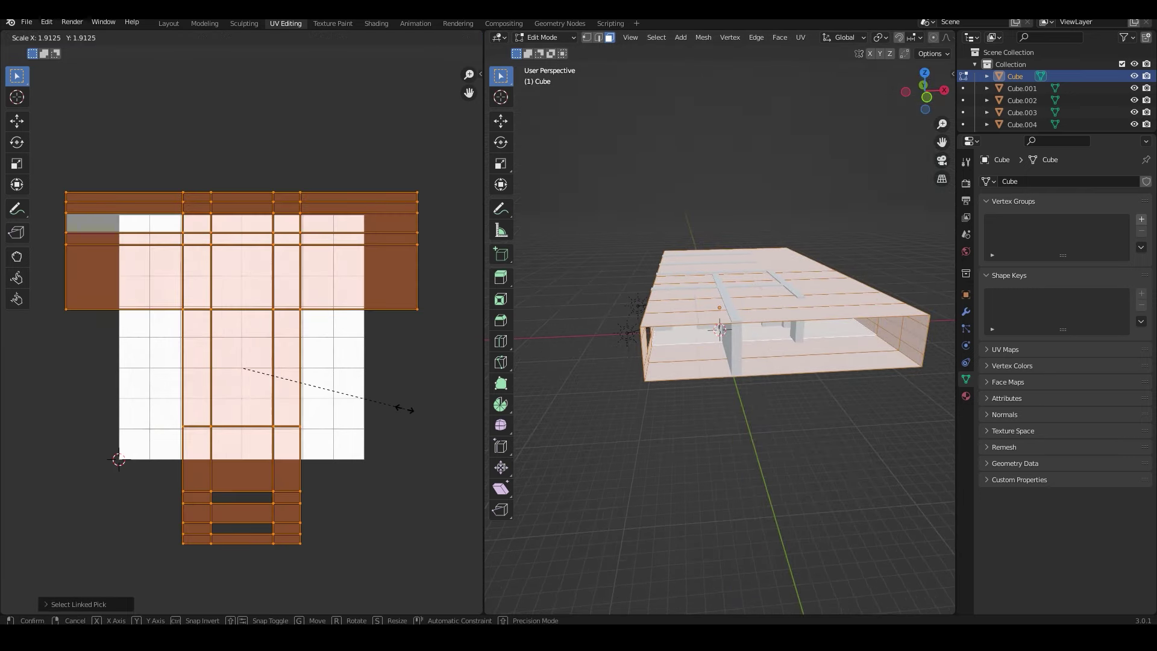
click(331, 339)
scroll(719, 338, up, 6)
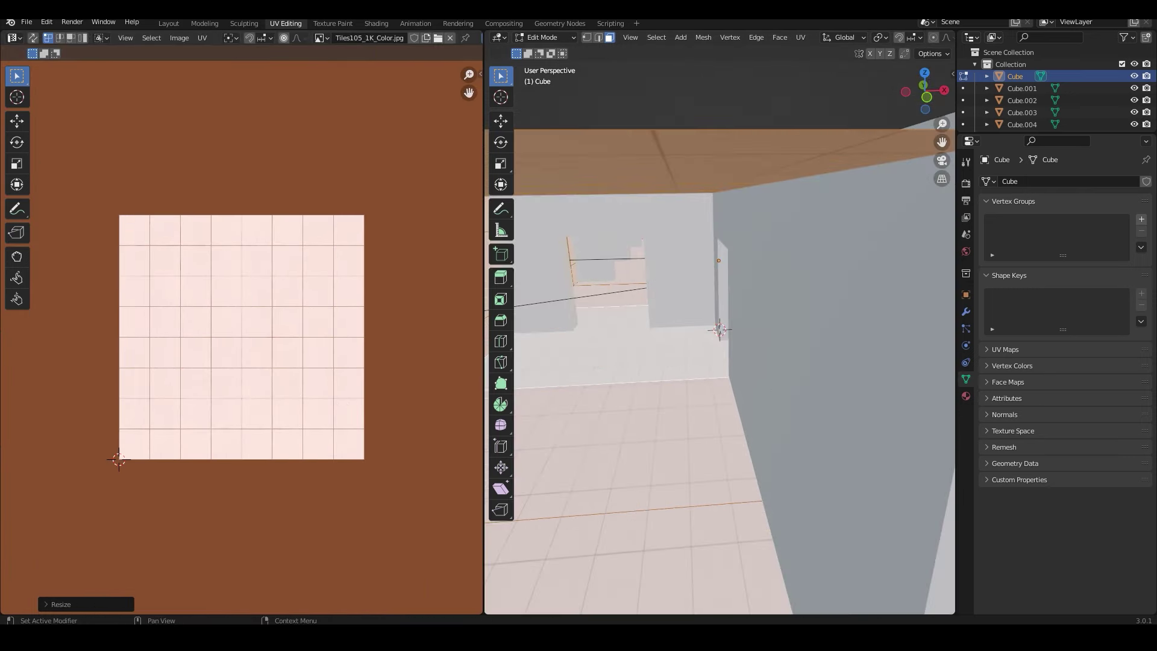
scroll(719, 338, down, 5)
scroll(362, 361, down, 5)
key(s)
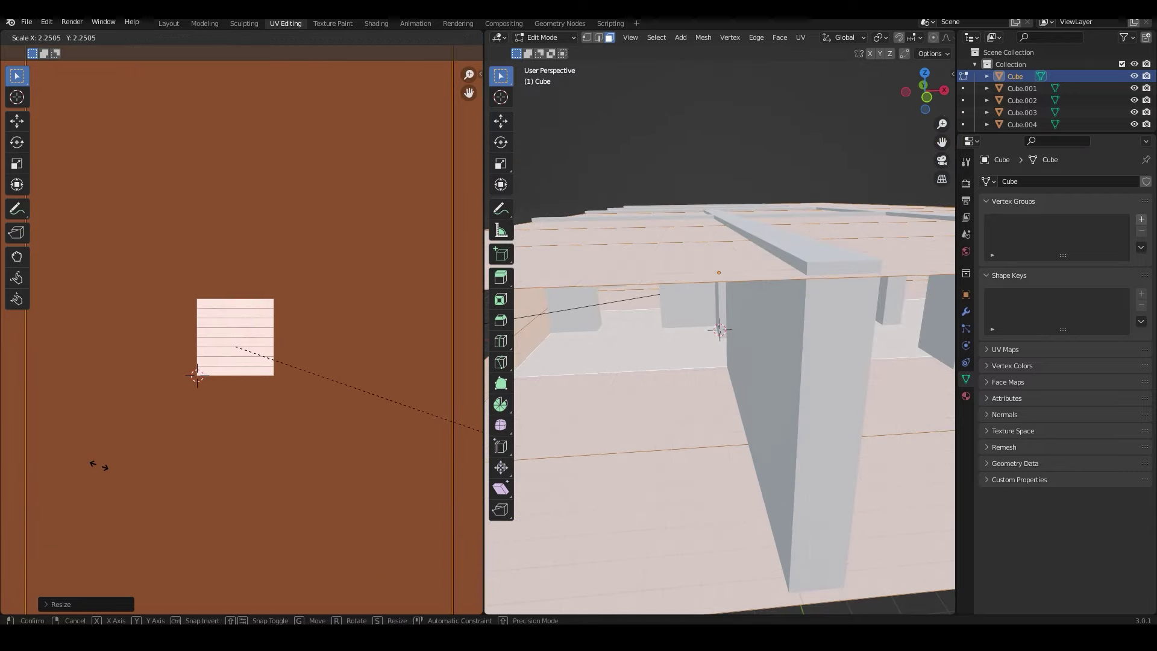
click(296, 520)
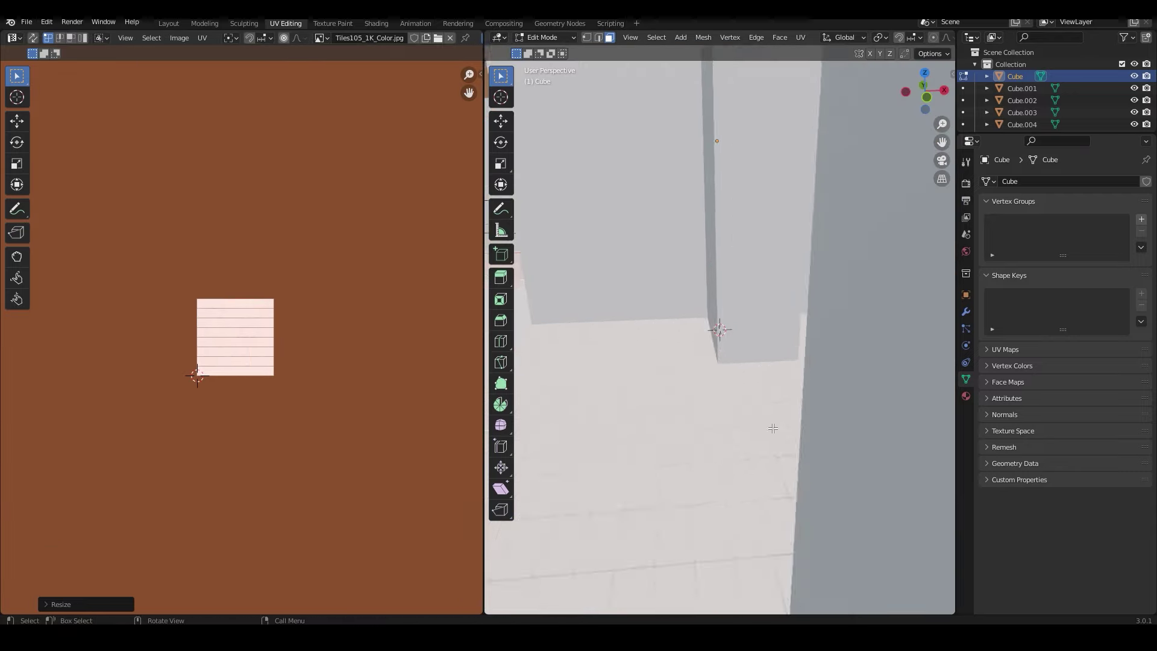
- Leave the Cube's Edit Mode and move to the Shading workspace
scroll(663, 452, up, 4)
scroll(663, 452, down, 5)
scroll(662, 452, up, 5)
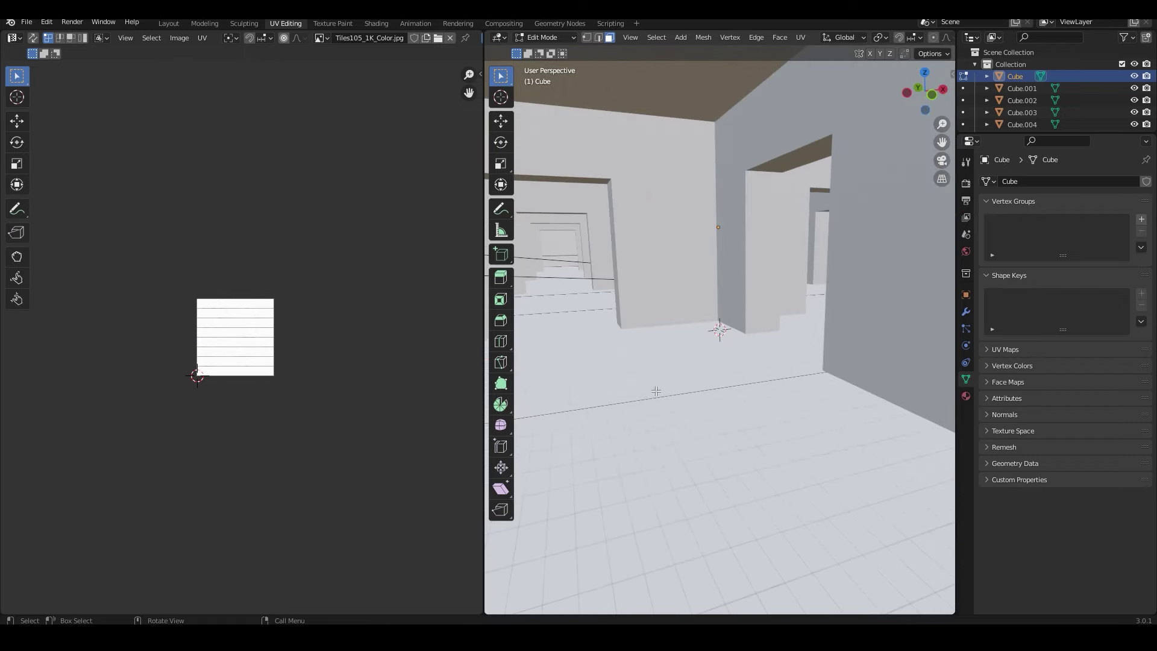
key(Tab)
middle_drag(814, 613, 729, 406)
scroll(780, 187, down, 3)
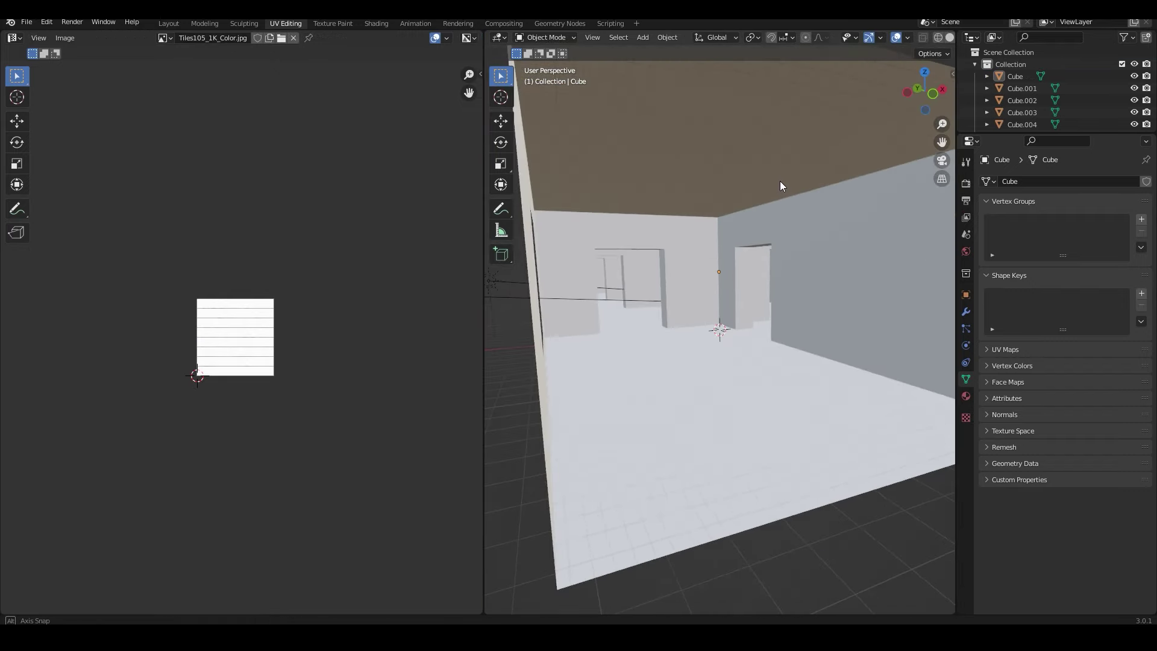
key(ctrl+Page_Down)
key(ctrl+Page_Down)
scroll(609, 172, up, 3)
scroll(592, 238, down, 4)
- Assign the TILE material to the Cube.001 wall piece
scroll(558, 253, up, 2)
scroll(585, 393, up, 1)
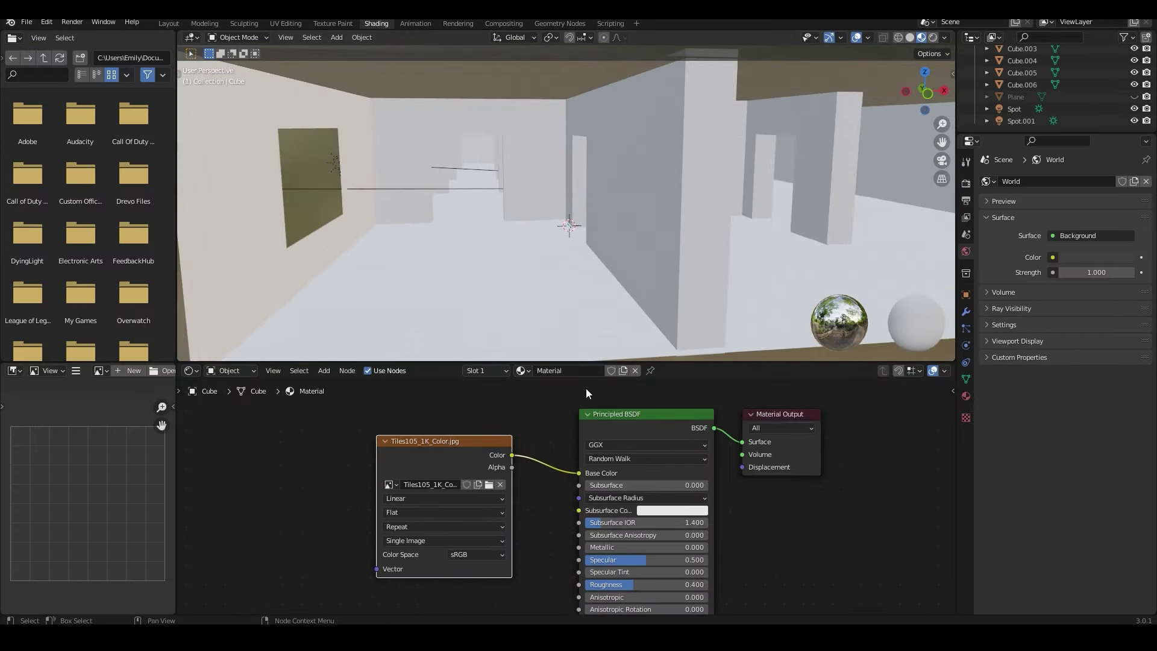
click(530, 196)
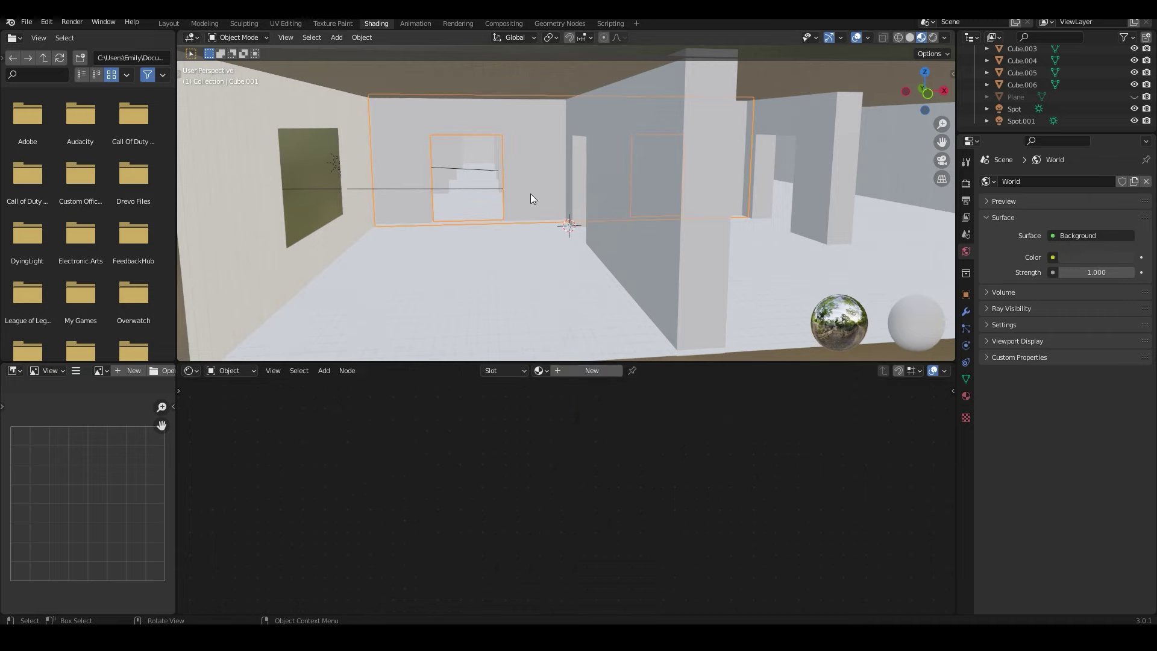
click(565, 389)
mouse_move(516, 220)
middle_down()
mouse_move(526, 208)
mouse_move(573, 241)
middle_up()
- In UV Editing, select Cube.001's connected wall faces and scale up their UV island
key(ctrl+Page_Up)
key(ctrl+Page_Up)
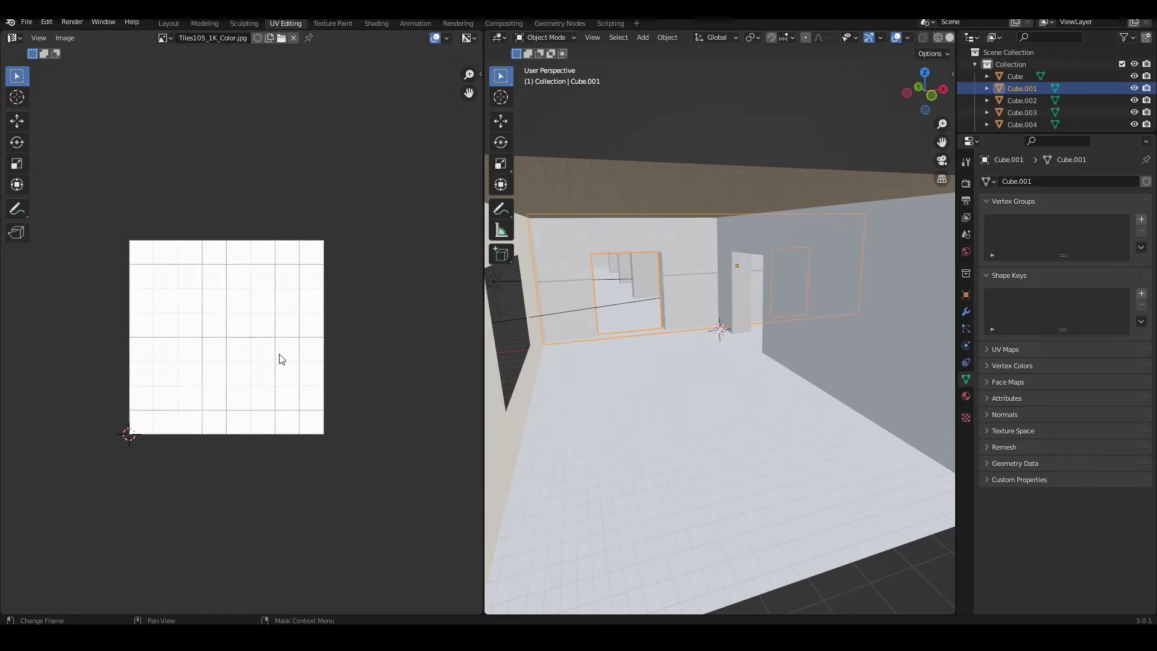
key(Tab)
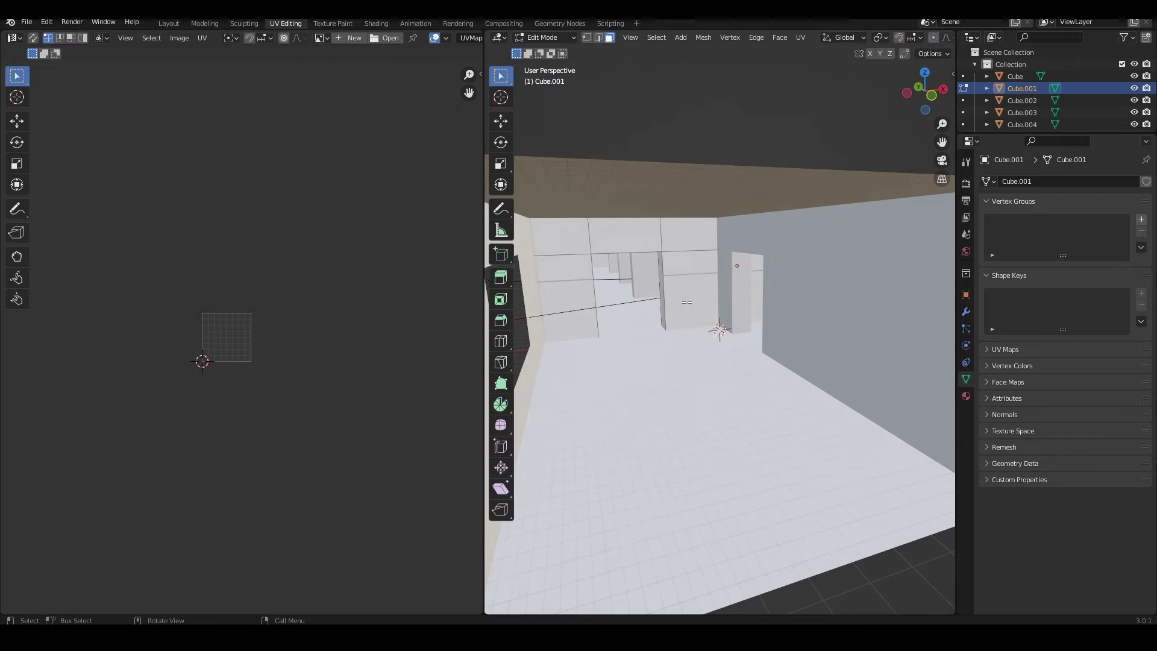
click(687, 275)
key(ctrl+l)
key(s)
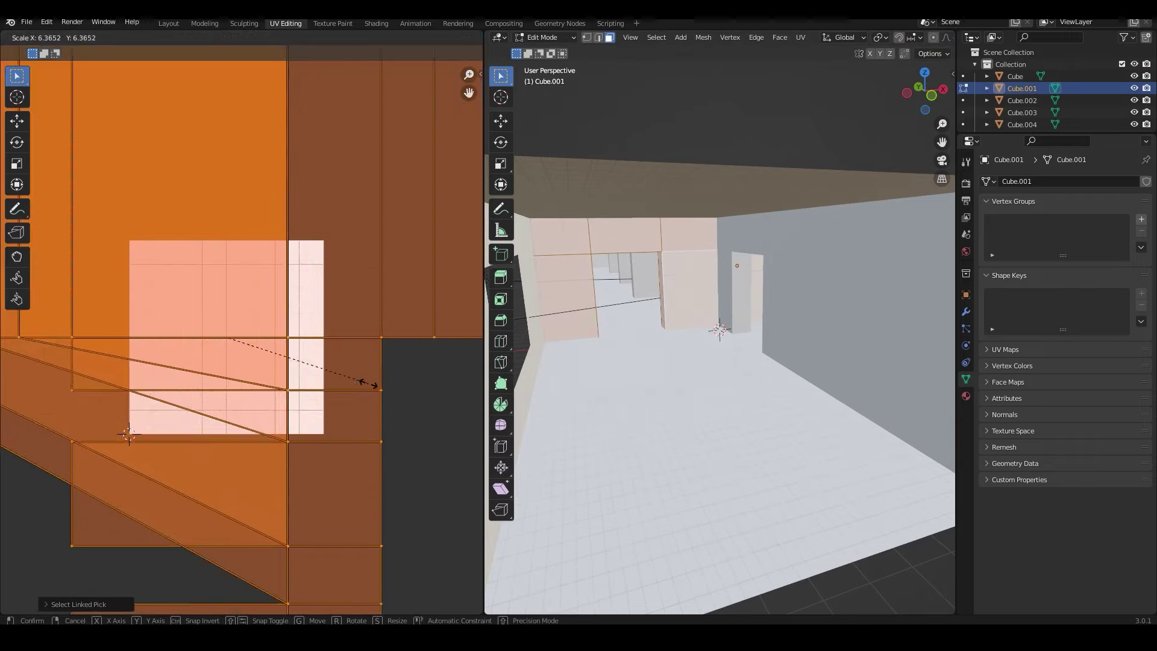
click(52, 522)
- Reselect the wall UV island and try rescaling it, cancelling the oversized scaling
scroll(238, 336, up, 1)
scroll(695, 319, up, 3)
scroll(319, 392, down, 4)
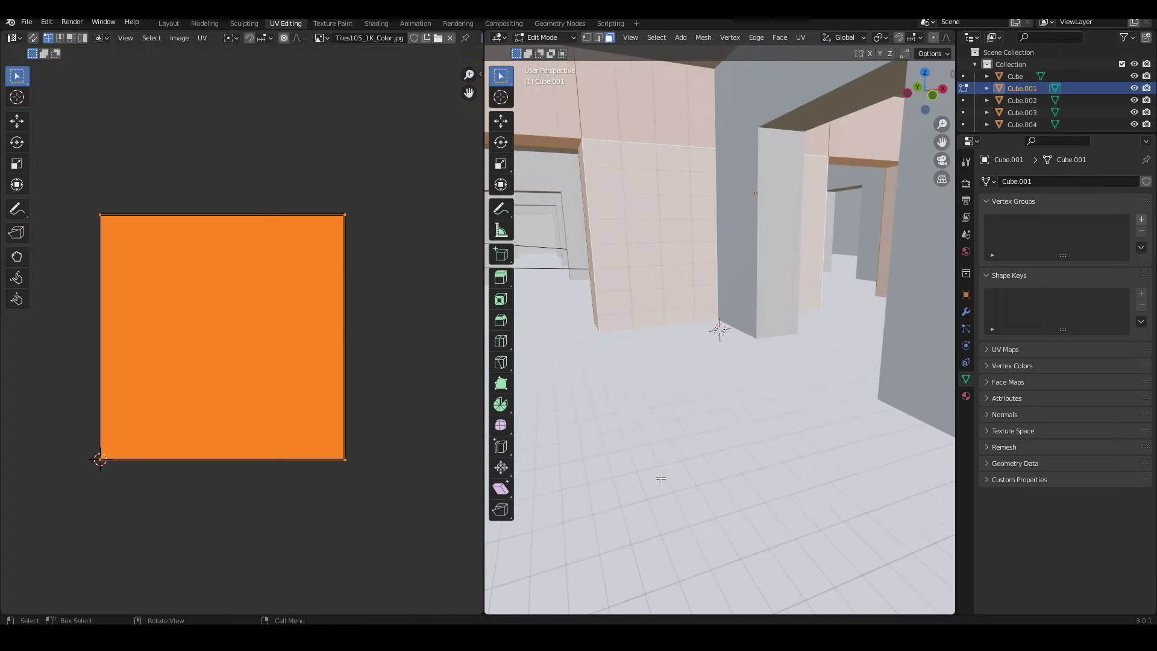
scroll(323, 395, down, 1)
click(325, 416)
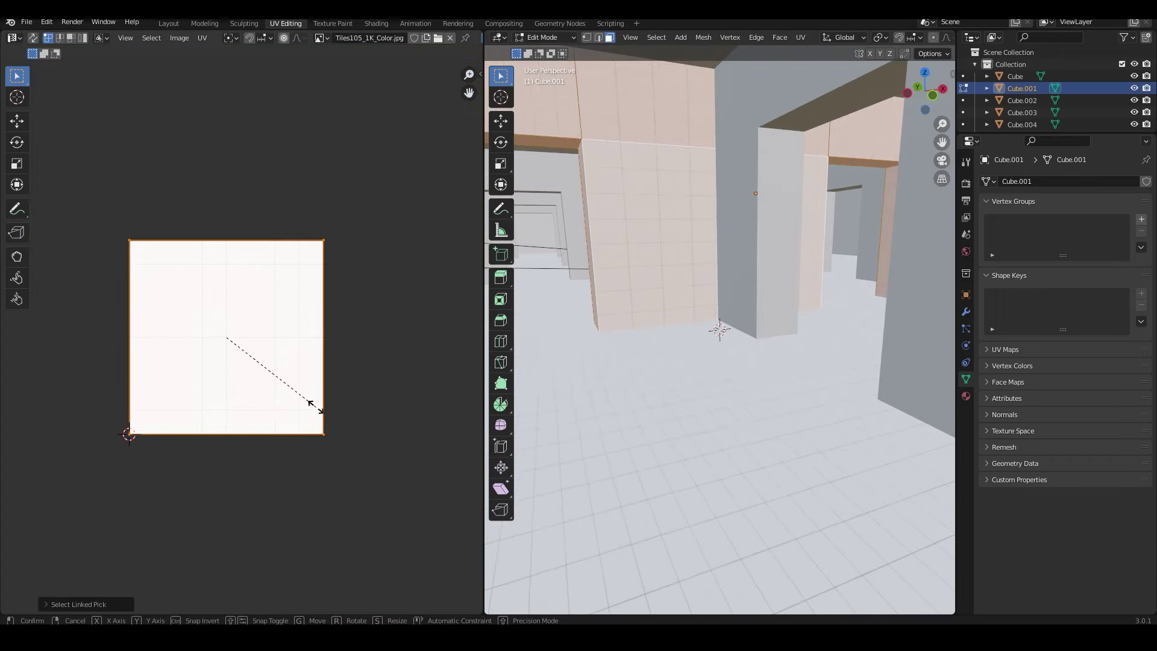
right_click(323, 349)
key(s)
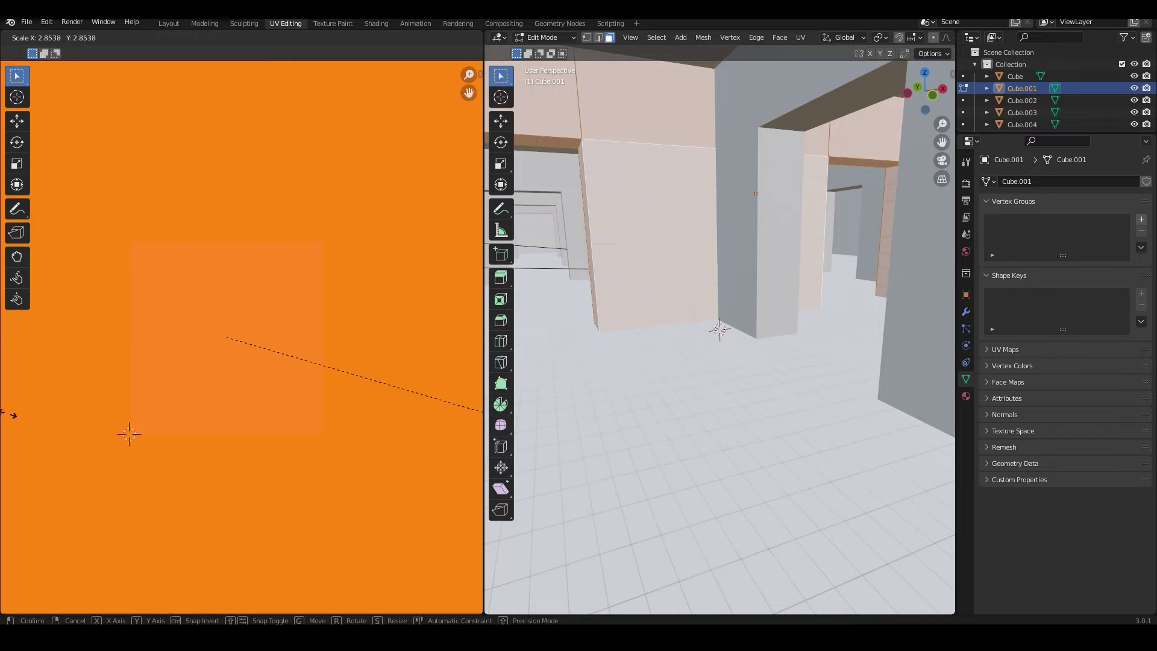
right_click(9, 415)
- Leave Edit Mode and select the Cube object
middle_drag(663, 361, 719, 375)
key(Tab)
click(700, 424)
middle_drag(699, 425, 696, 394)
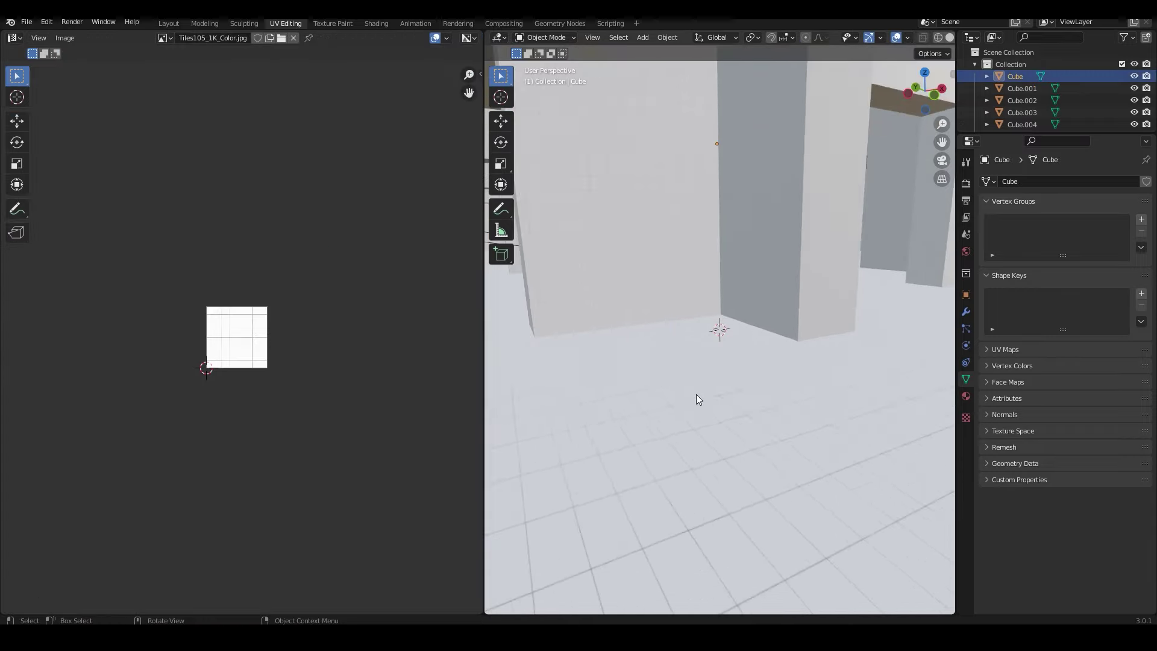
scroll(838, 360, down, 5)
scroll(651, 261, up, 5)
- Reselect Cube.001, set its wall UV island to a smaller tiling, and inspect the corridors
click(649, 268)
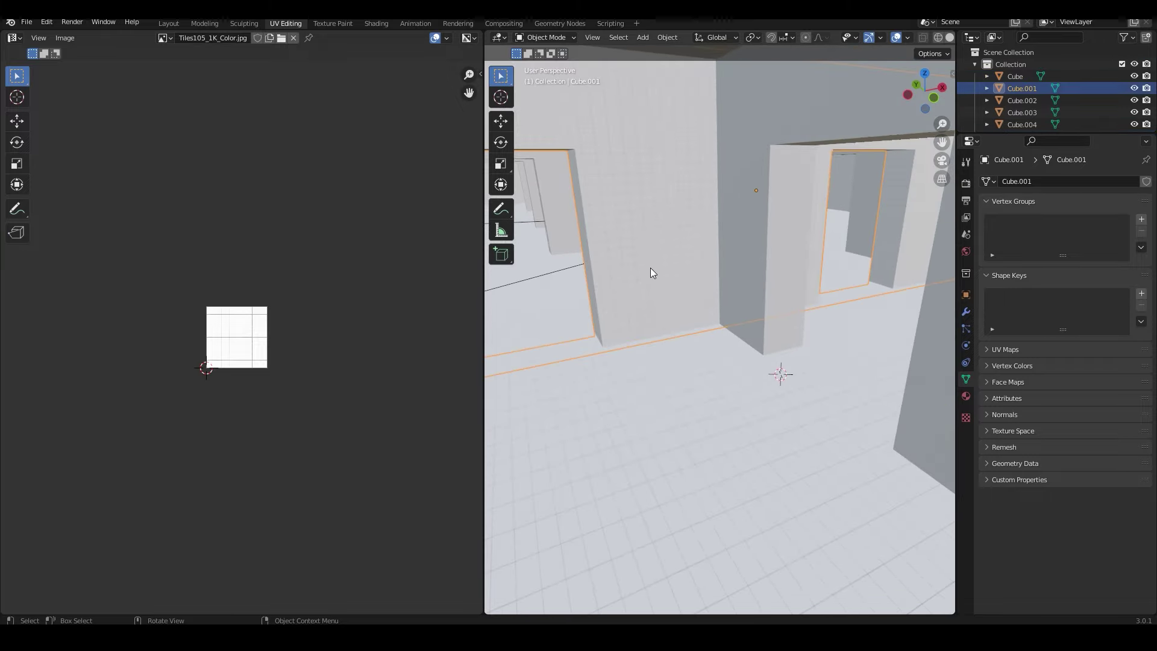
middle_drag(650, 268, 624, 279)
key(Tab)
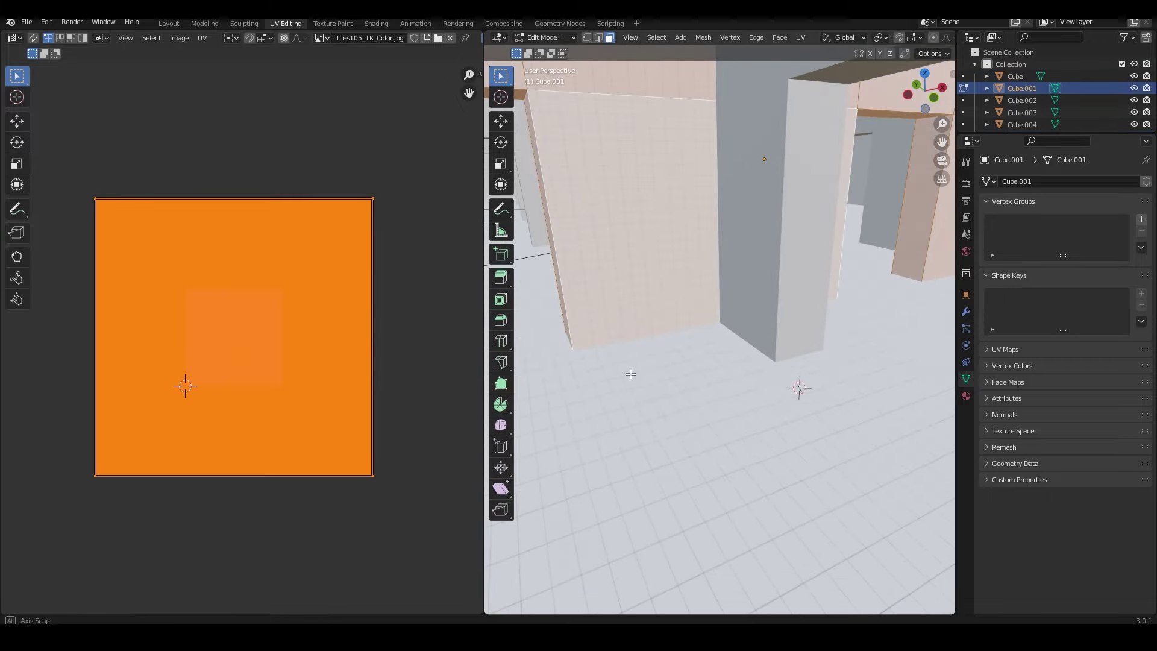
click(630, 374)
middle_drag(631, 373, 600, 348)
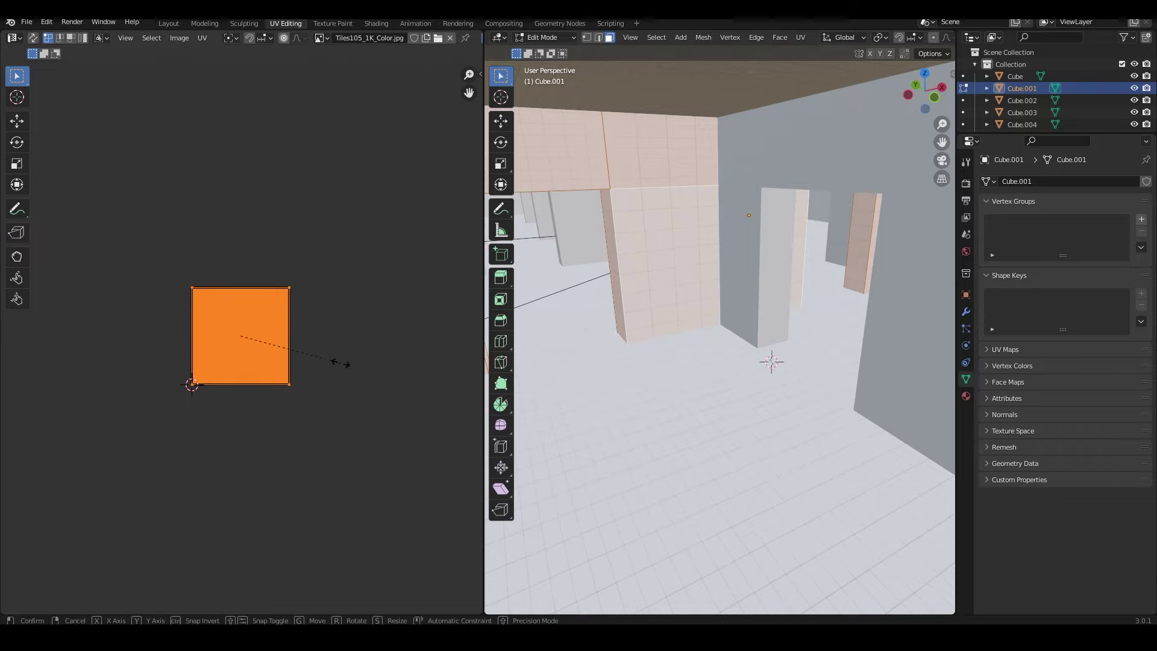
key(Tab)
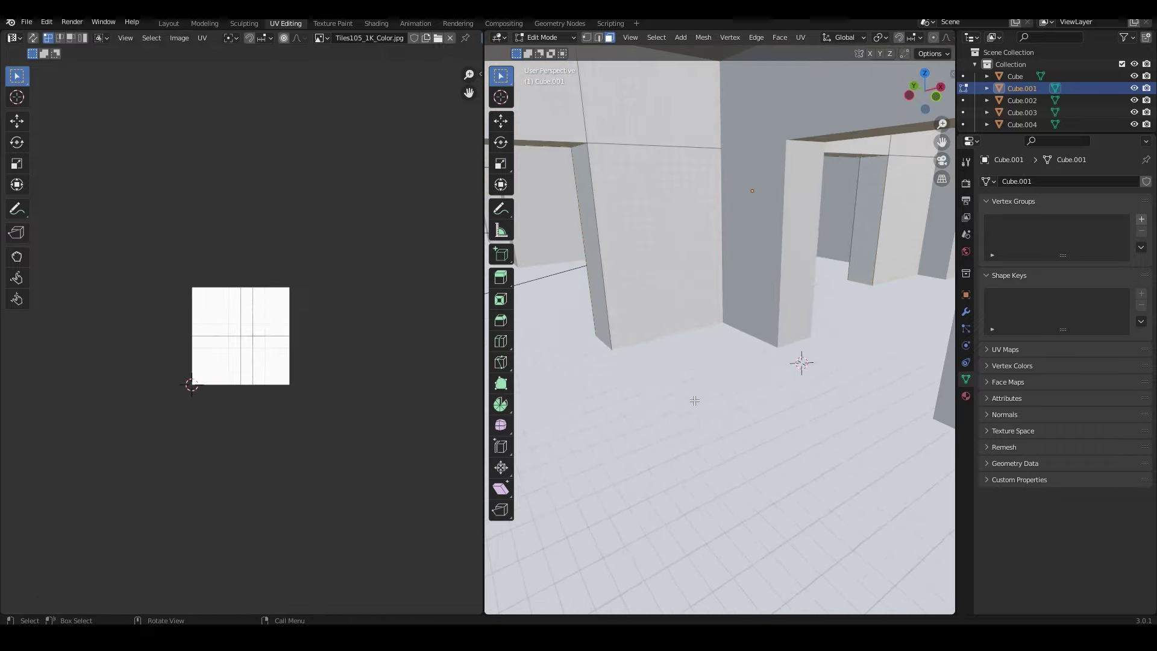
click(678, 392)
mouse_move(709, 419)
middle_down()
mouse_move(767, 393)
mouse_move(693, 380)
mouse_move(744, 498)
mouse_move(740, 449)
mouse_move(761, 451)
middle_up()
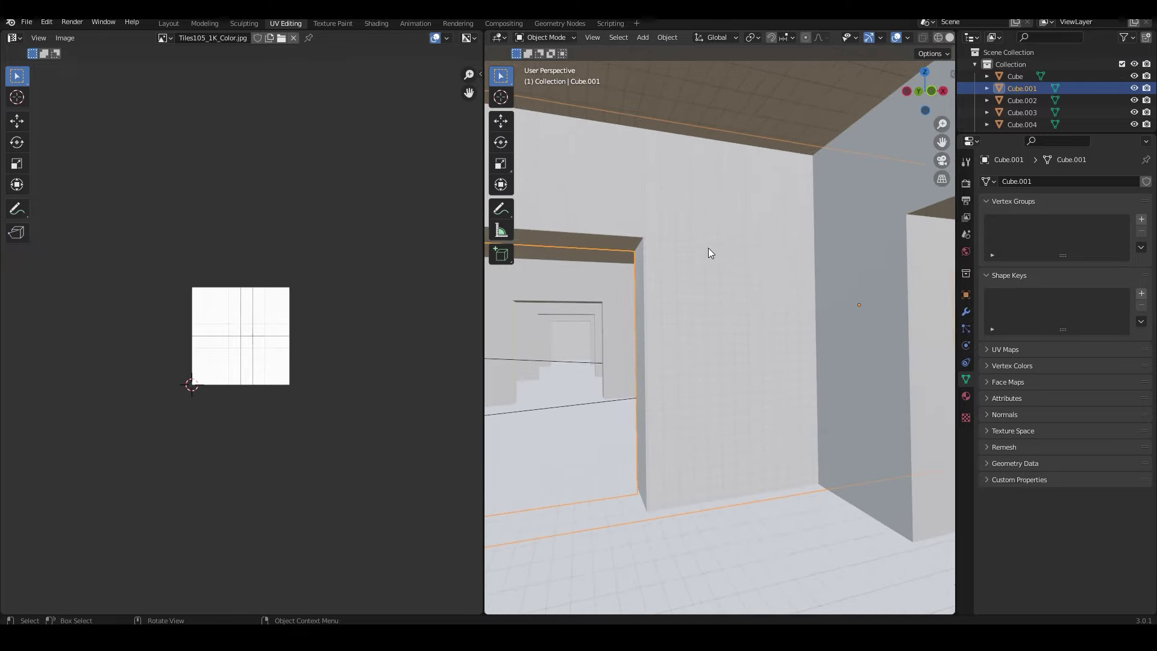
mouse_move(708, 249)
middle_down()
mouse_move(670, 342)
mouse_move(696, 364)
mouse_move(809, 358)
mouse_move(793, 513)
middle_up()
- Select all the Cube's faces, reset their UVs, and scale them up for finer tiling
click(792, 513)
key(Tab)
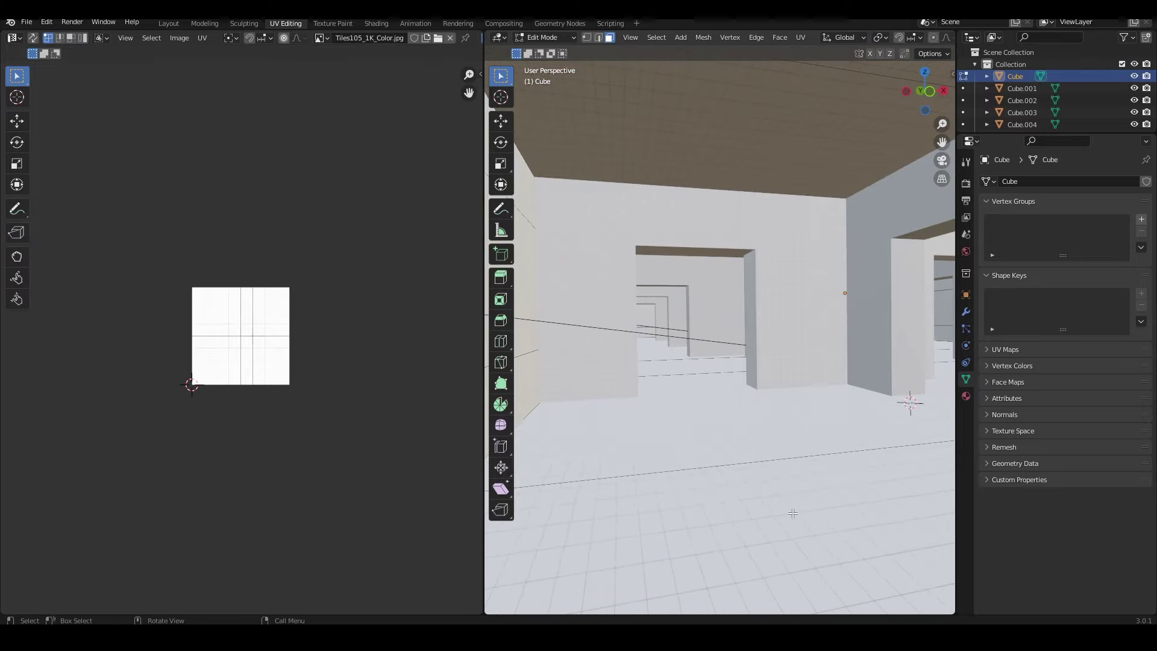
key(ctrl+l)
click(740, 492)
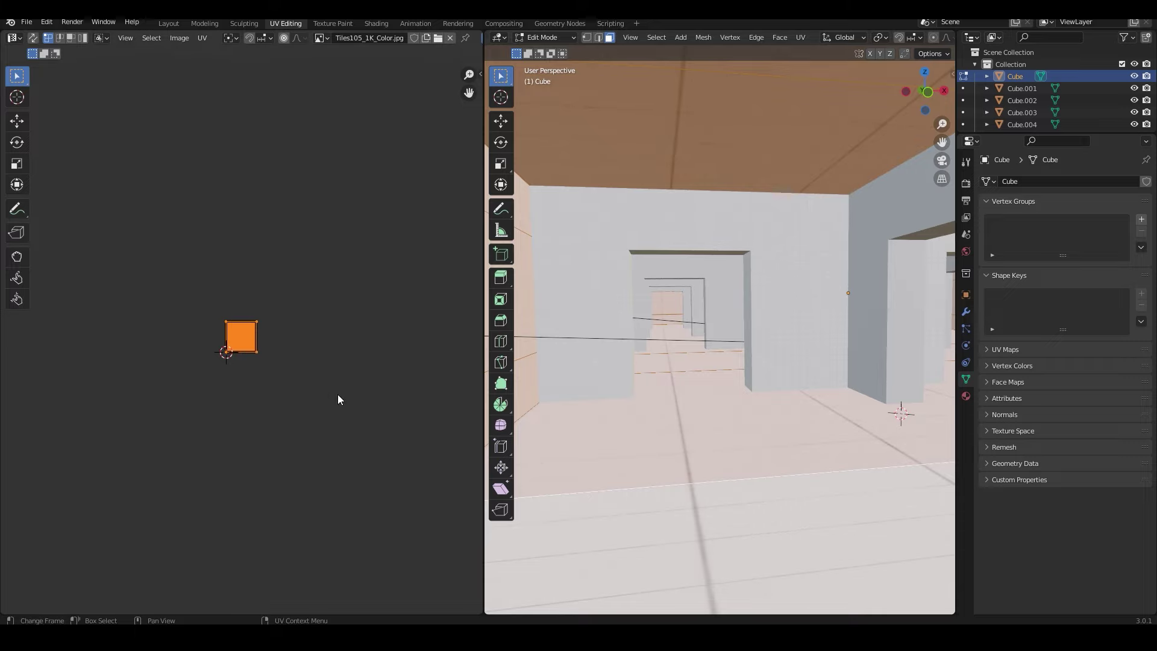
key(s)
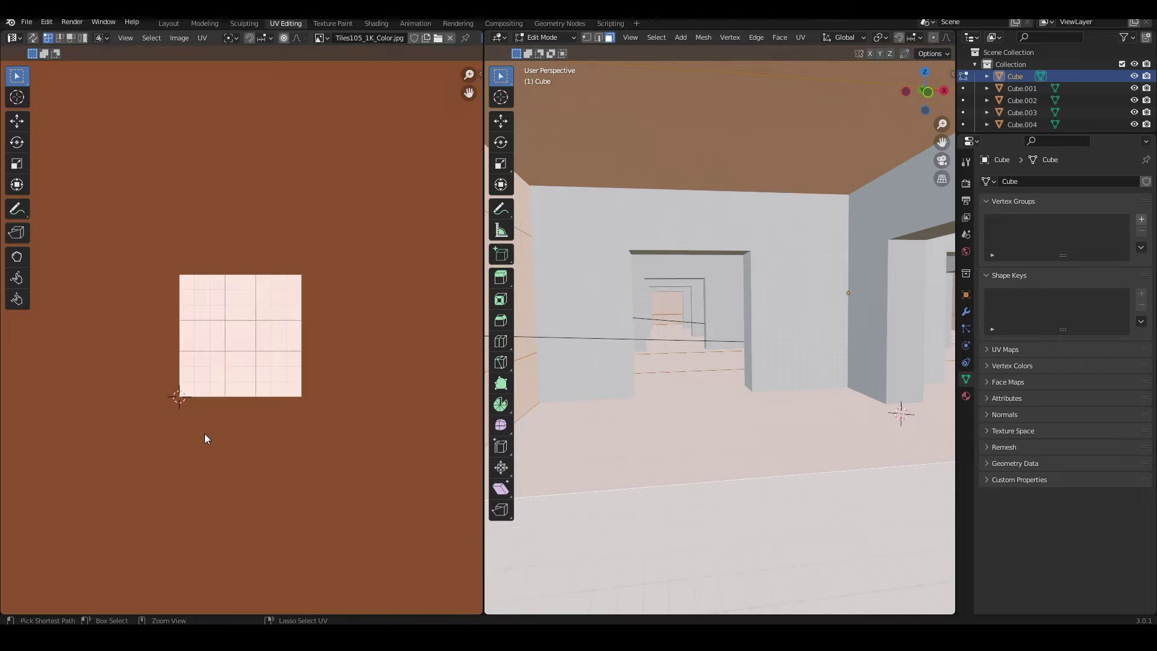
click(374, 498)
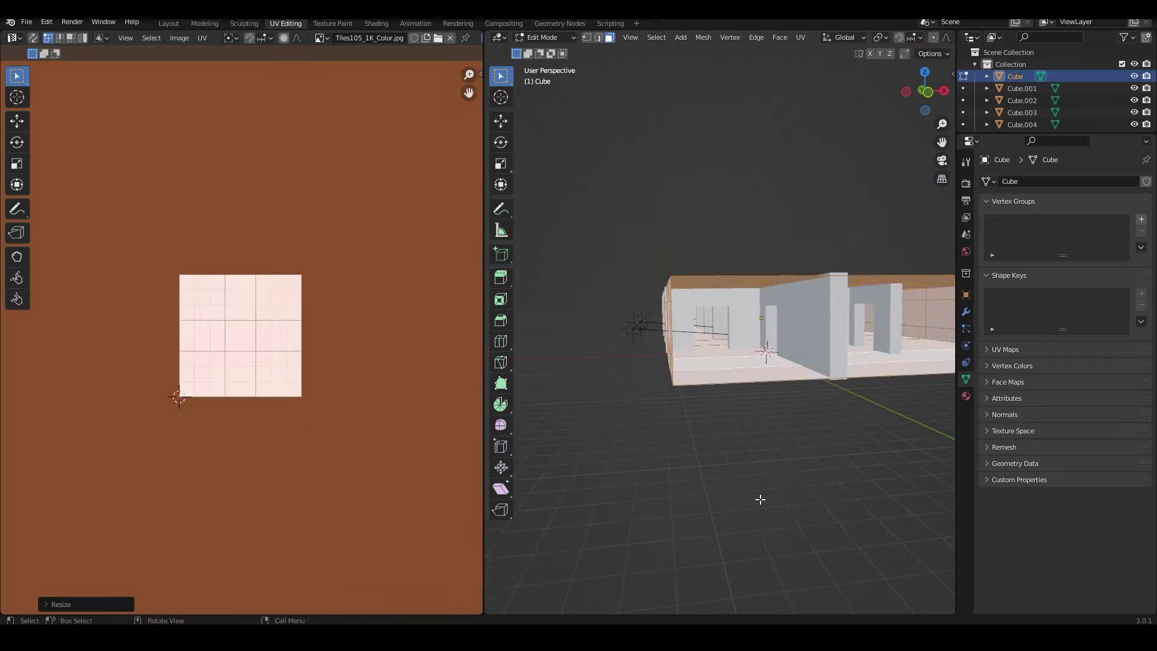
key(Tab)
- Check the room in Rendered shading, return to Material Preview, then go to the Shading workspace
middle_drag(657, 424, 626, 421)
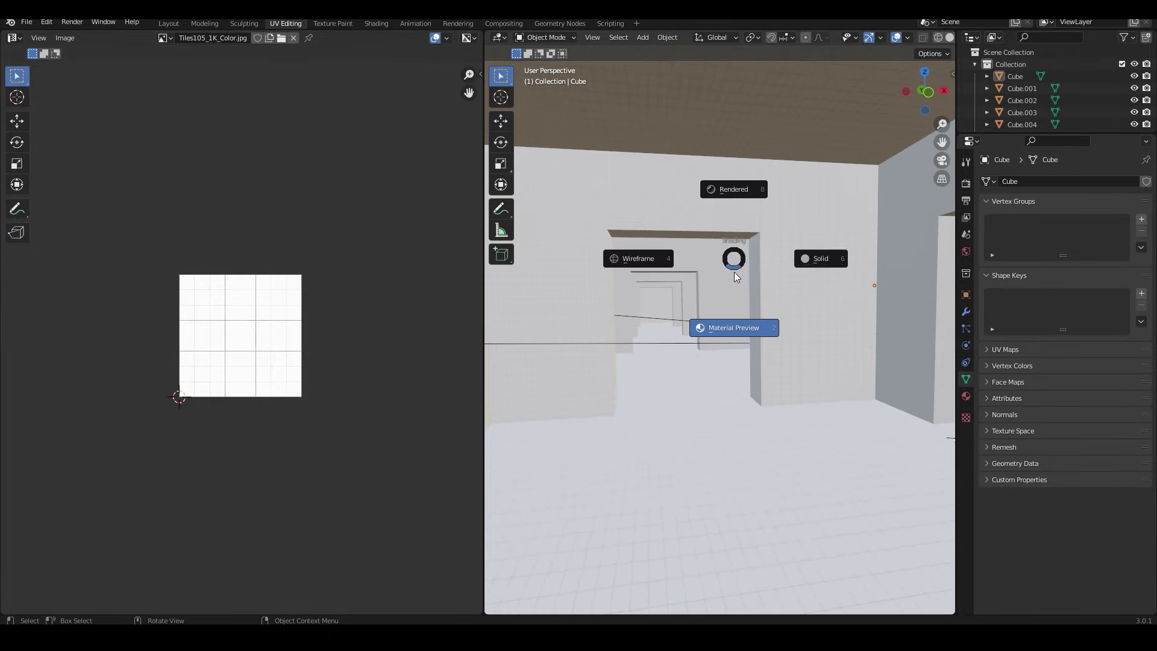
click(758, 194)
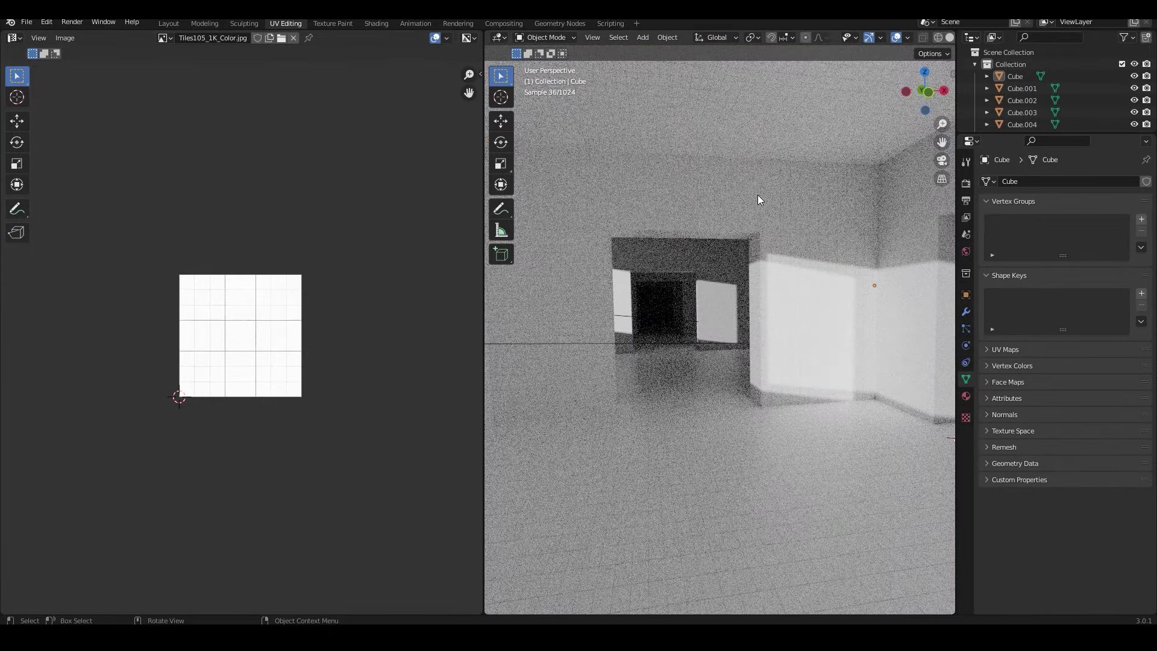
key(z)
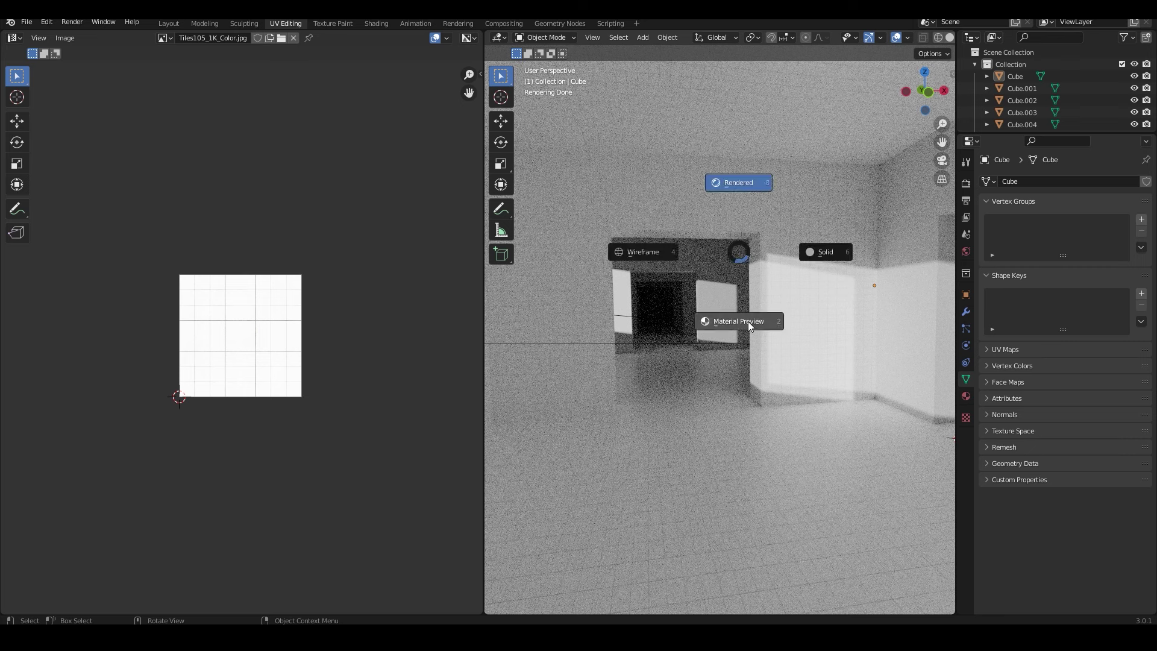
click(748, 321)
click(407, 24)
- Insert a ColorRamp between the Tiles105 image and the shader, darkening the grout
middle_drag(633, 180, 643, 193)
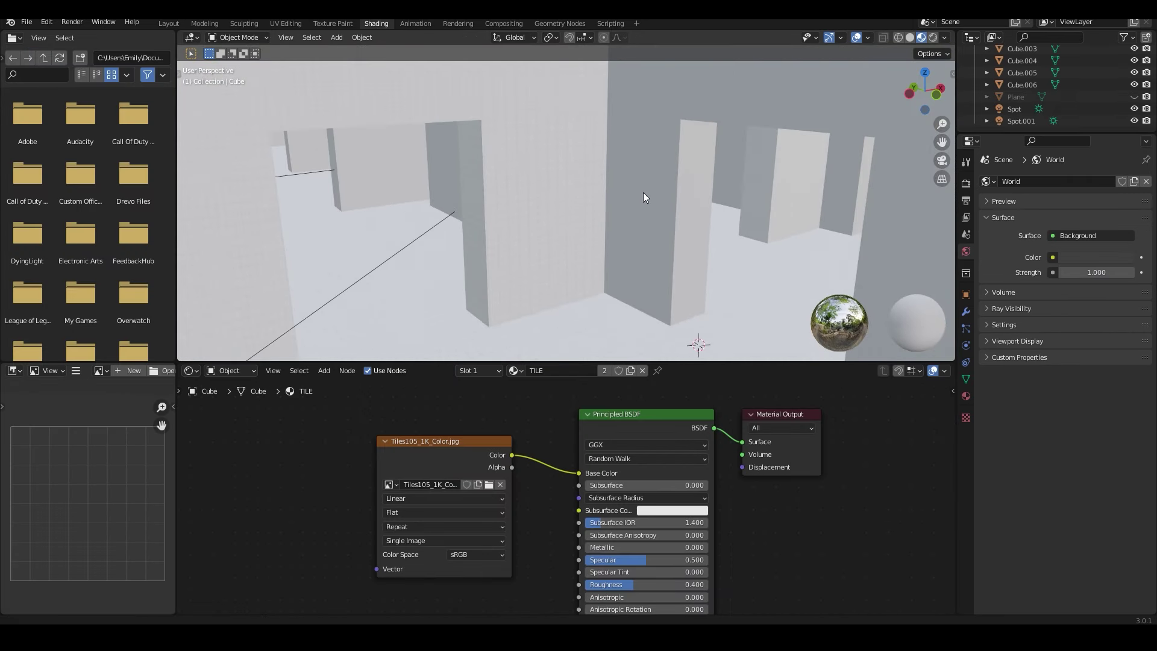
drag(462, 441, 338, 428)
key(shift+a)
text(ramp)
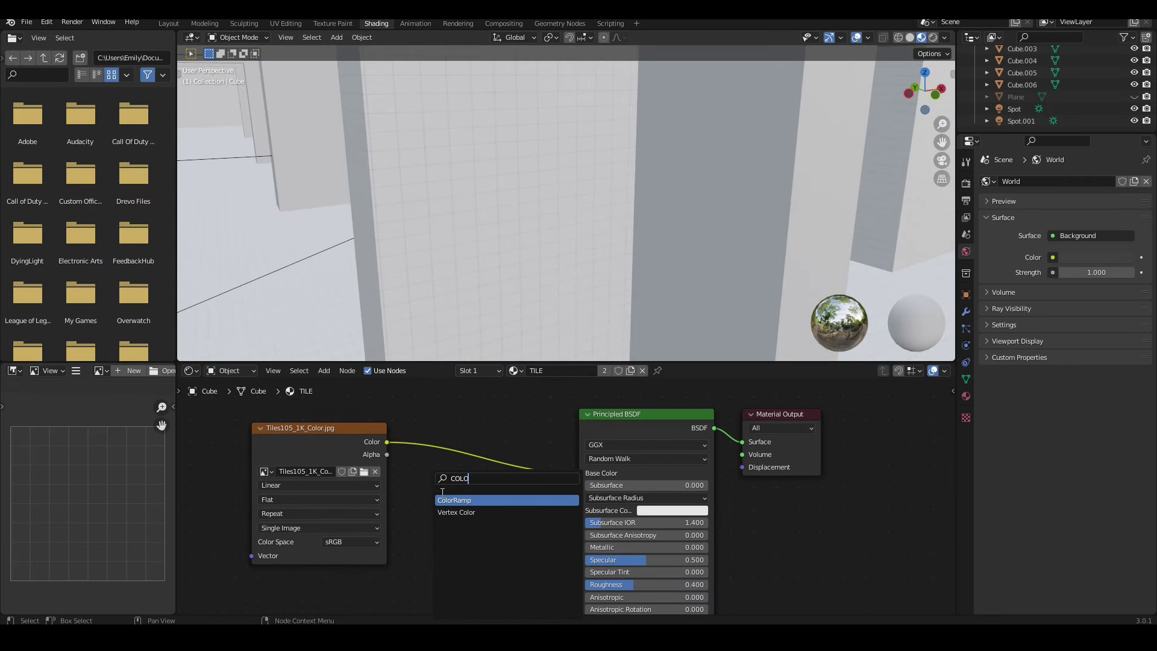
key(Return)
click(472, 436)
drag(464, 485, 531, 486)
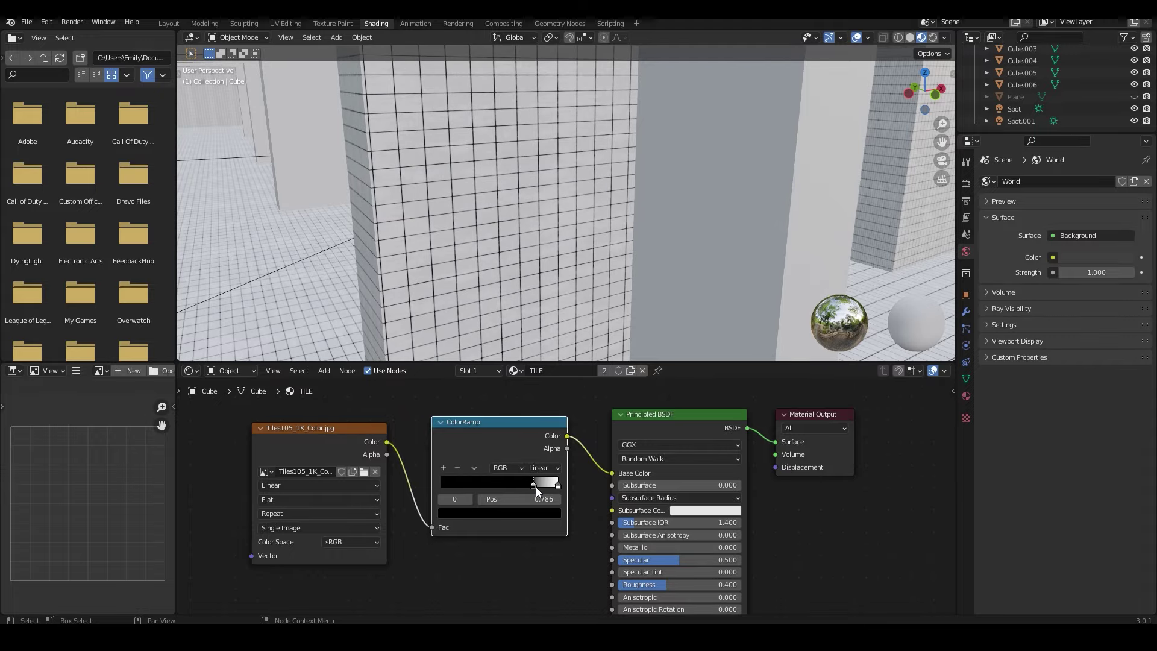
- Move the Principled BSDF node up and raise its Transmission value
scroll(603, 282, up, 5)
scroll(615, 280, down, 5)
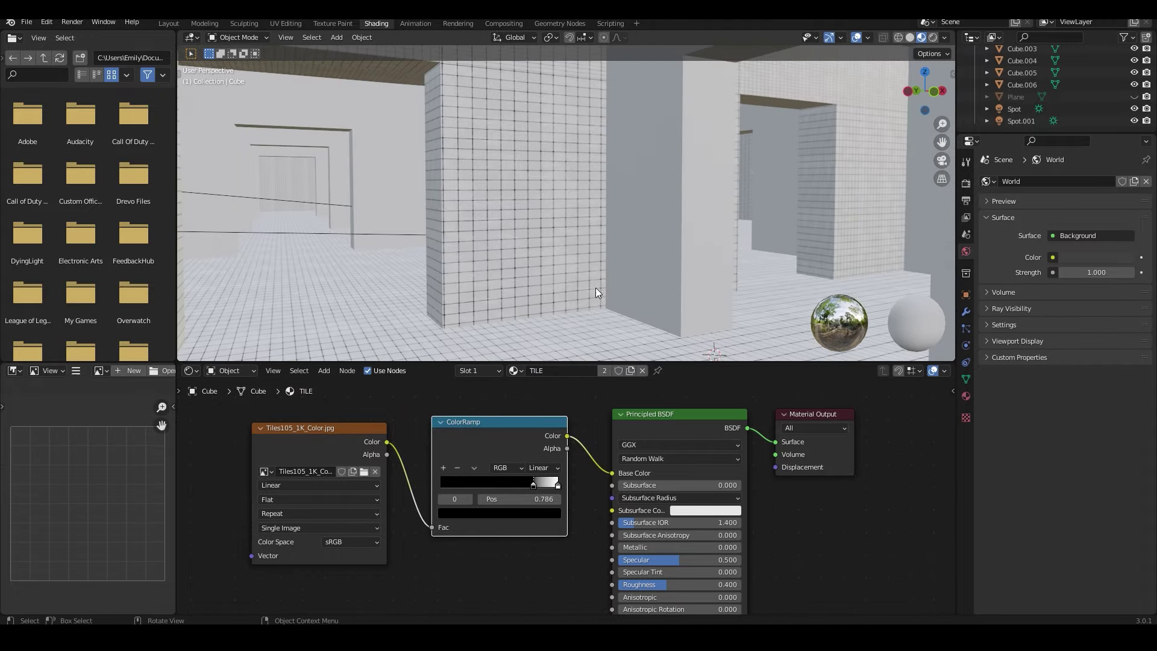
middle_drag(596, 287, 655, 294)
drag(675, 464, 673, 420)
scroll(673, 420, up, 3)
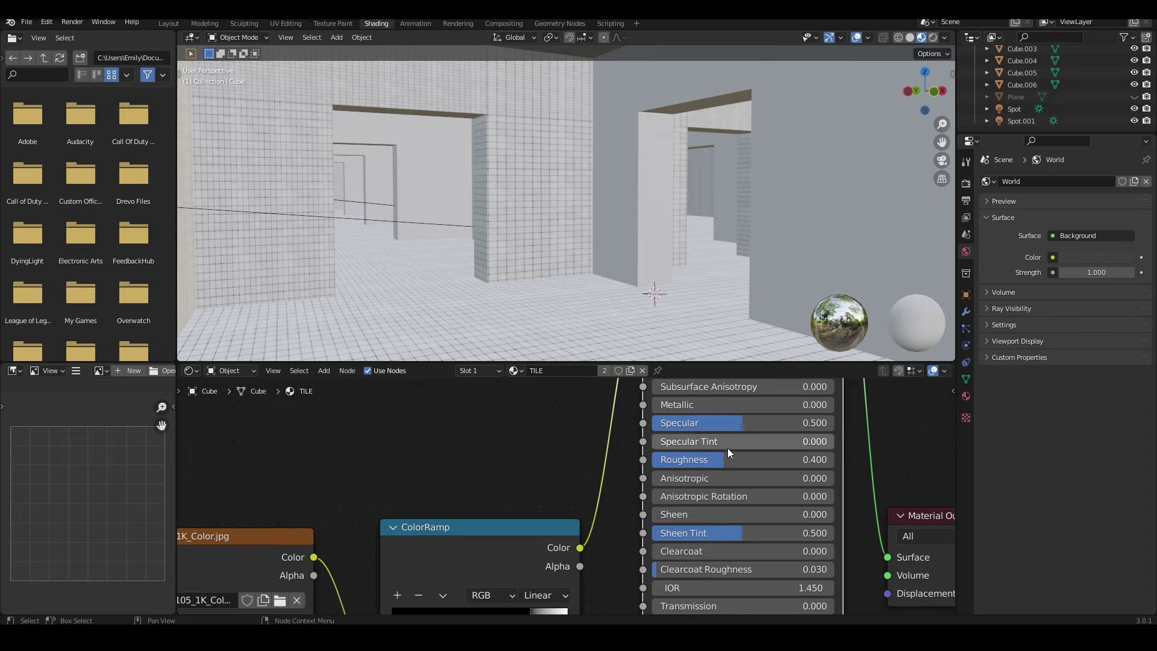
scroll(564, 496, down, 1)
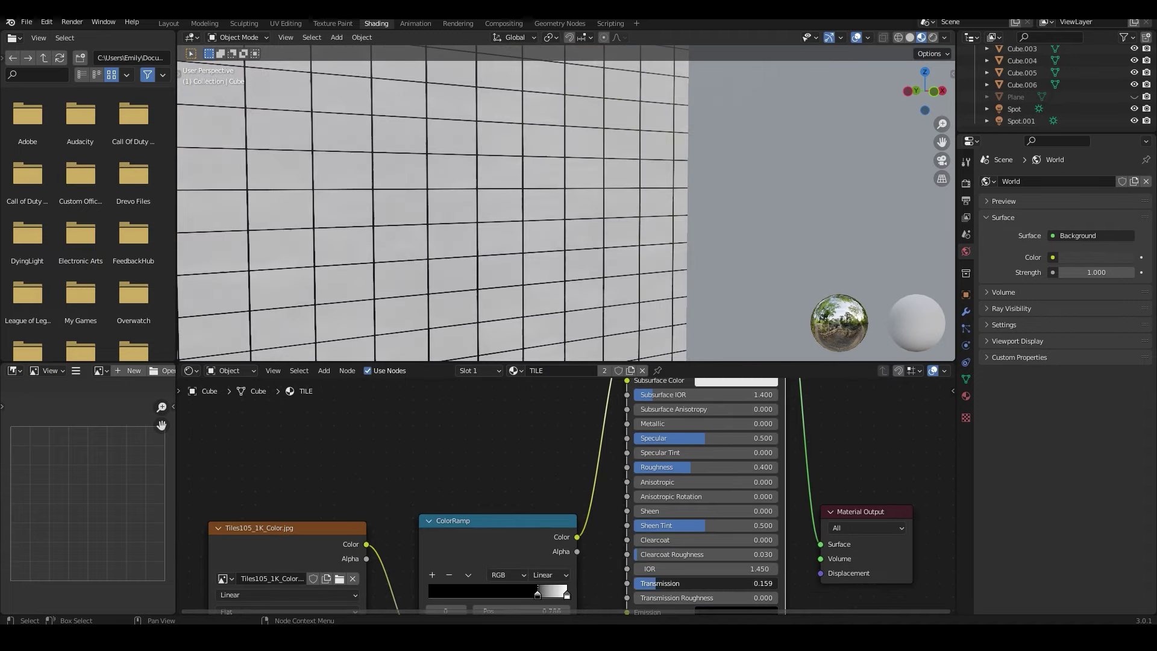
drag(669, 583, 705, 584)
middle_drag(595, 333, 710, 582)
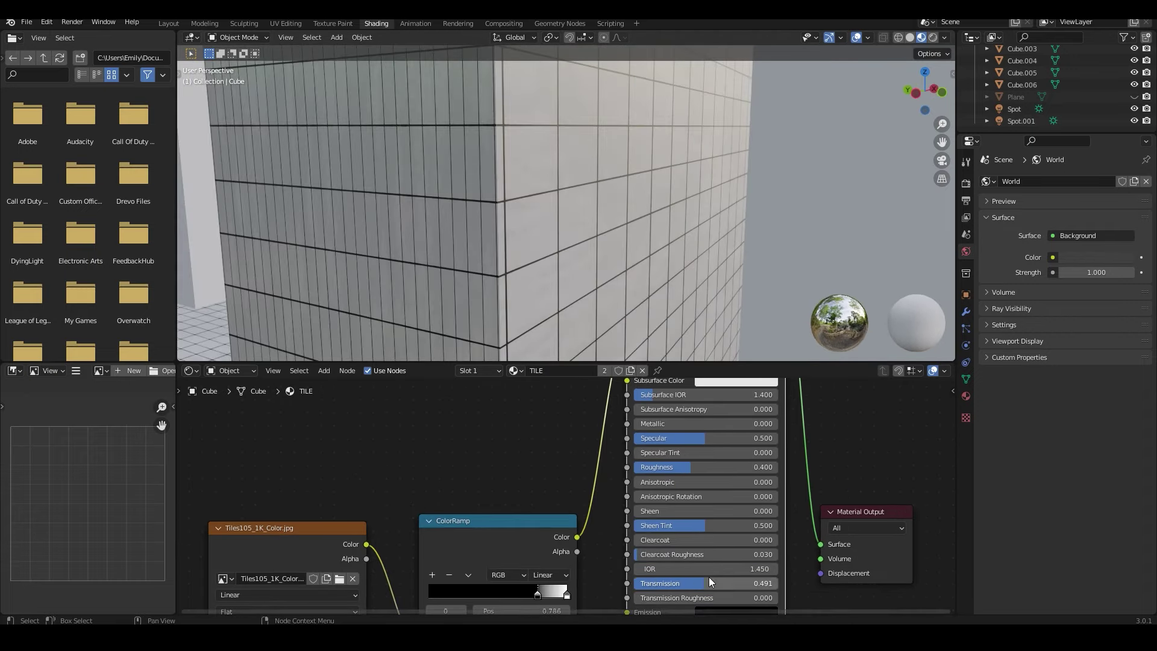
middle_drag(671, 341, 581, 290)
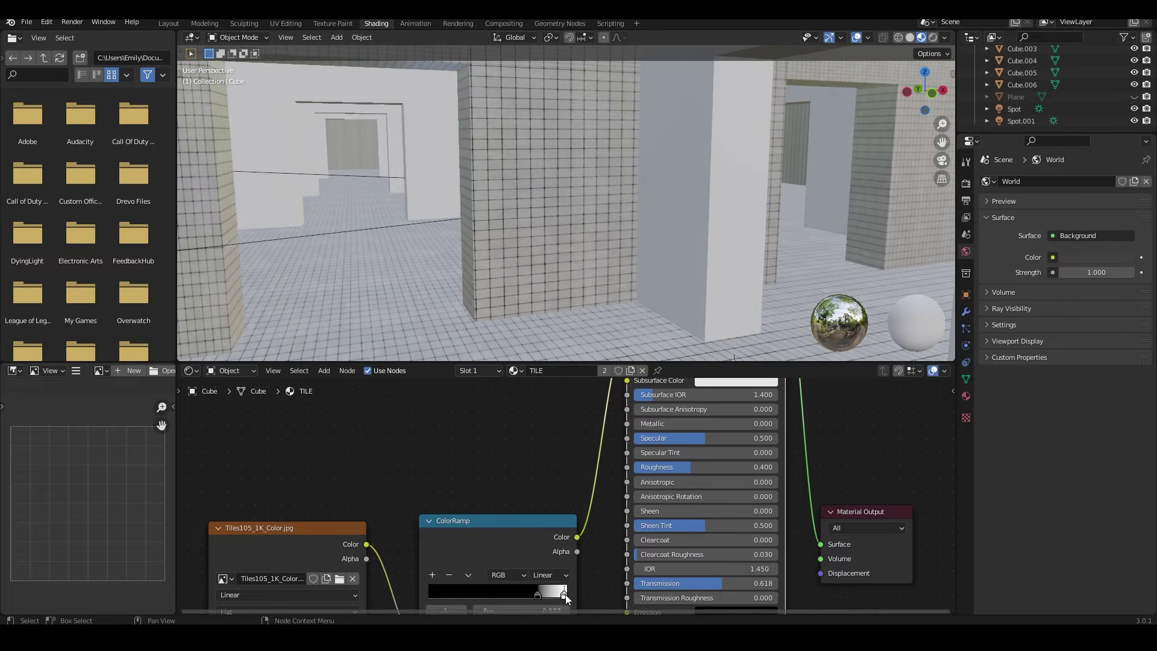
- Slide the colour ramp stop from 0.705 to 0.750, checking it in Rendered shading
drag(566, 595, 526, 598)
middle_drag(620, 265, 609, 273)
key(z)
click(643, 219)
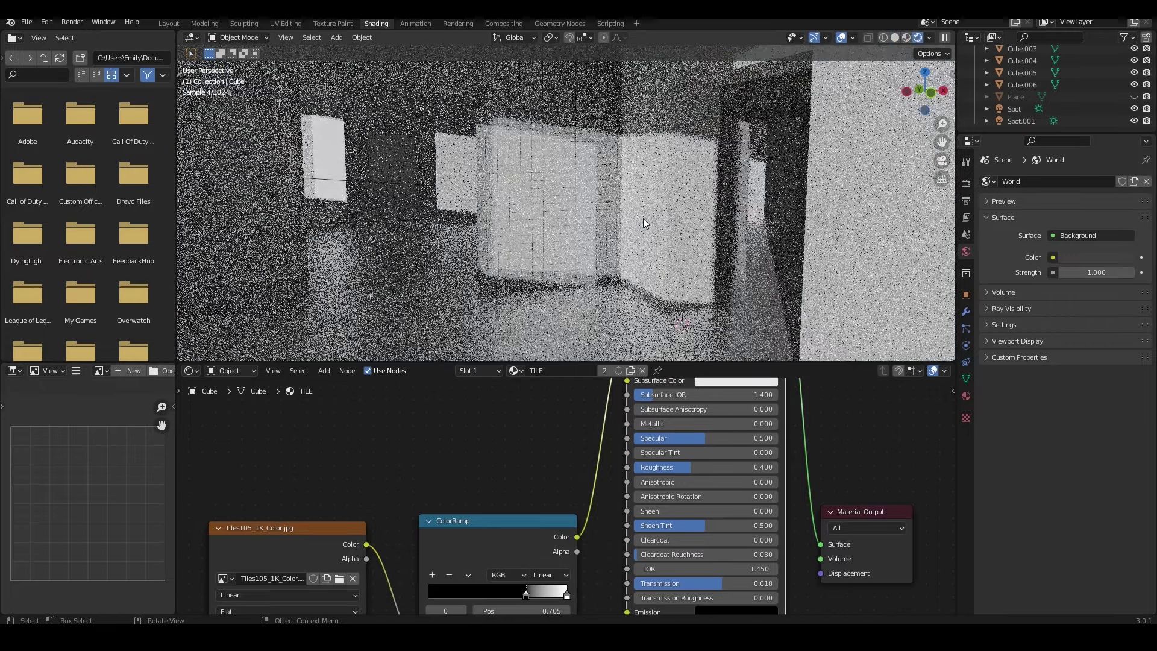
drag(526, 594, 533, 595)
mouse_move(620, 313)
middle_down()
mouse_move(661, 320)
mouse_move(671, 427)
middle_up()
key(z)
click(660, 356)
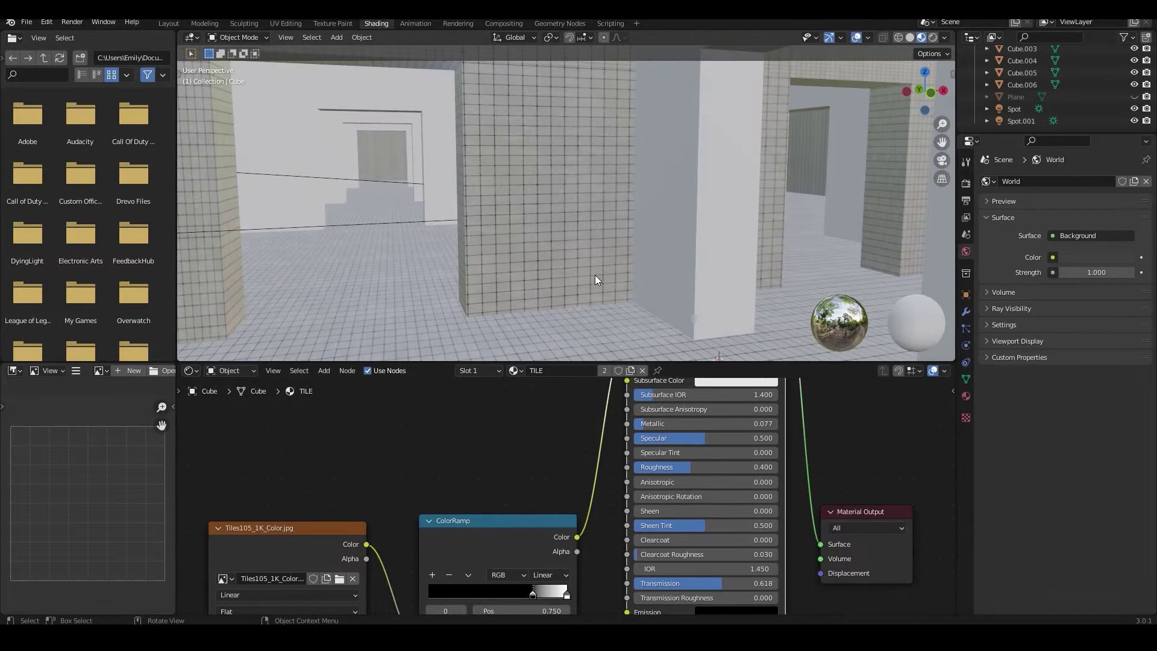
- Bring the tile Roughness, Transmission and Metallic values down to 0
middle_drag(596, 279, 685, 440)
drag(705, 467, 675, 467)
drag(705, 582, 644, 582)
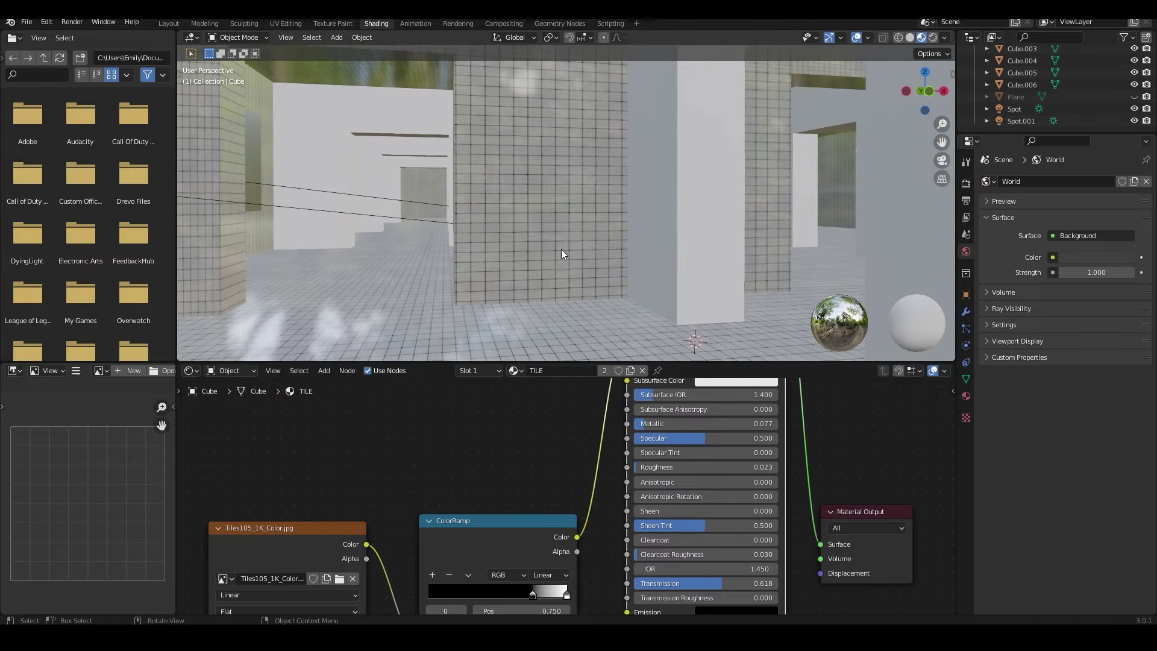
middle_drag(615, 266, 695, 340)
middle_drag(529, 209, 562, 217)
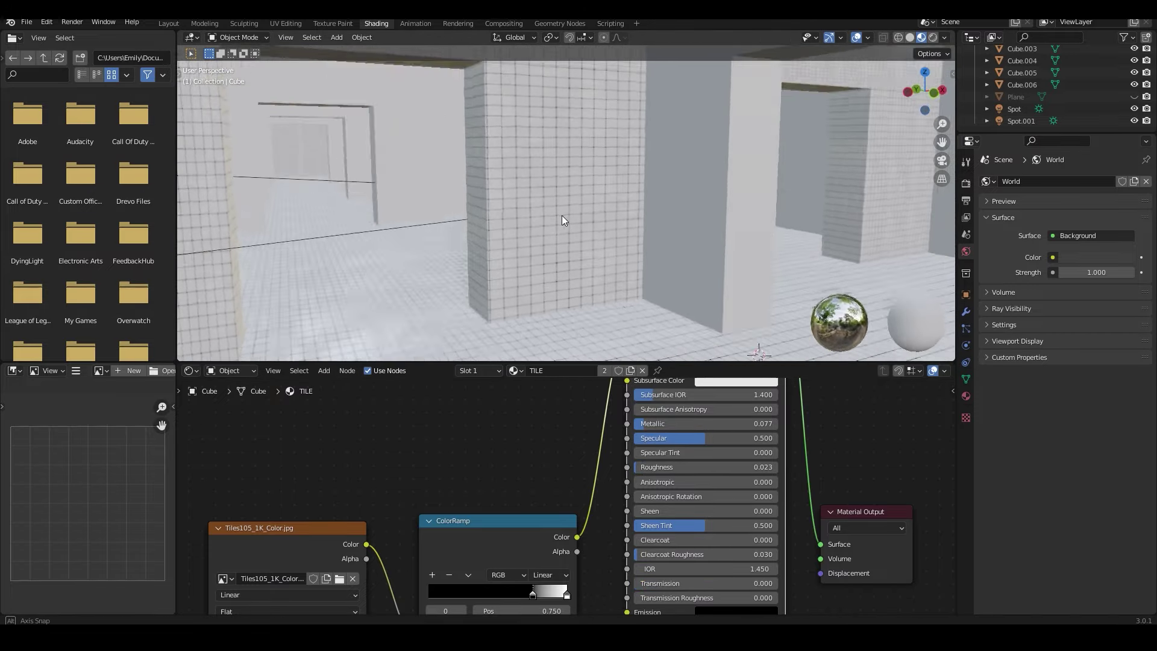
drag(656, 424, 639, 424)
mouse_move(639, 271)
middle_down()
mouse_move(628, 255)
mouse_move(667, 378)
middle_up()
drag(681, 467, 651, 467)
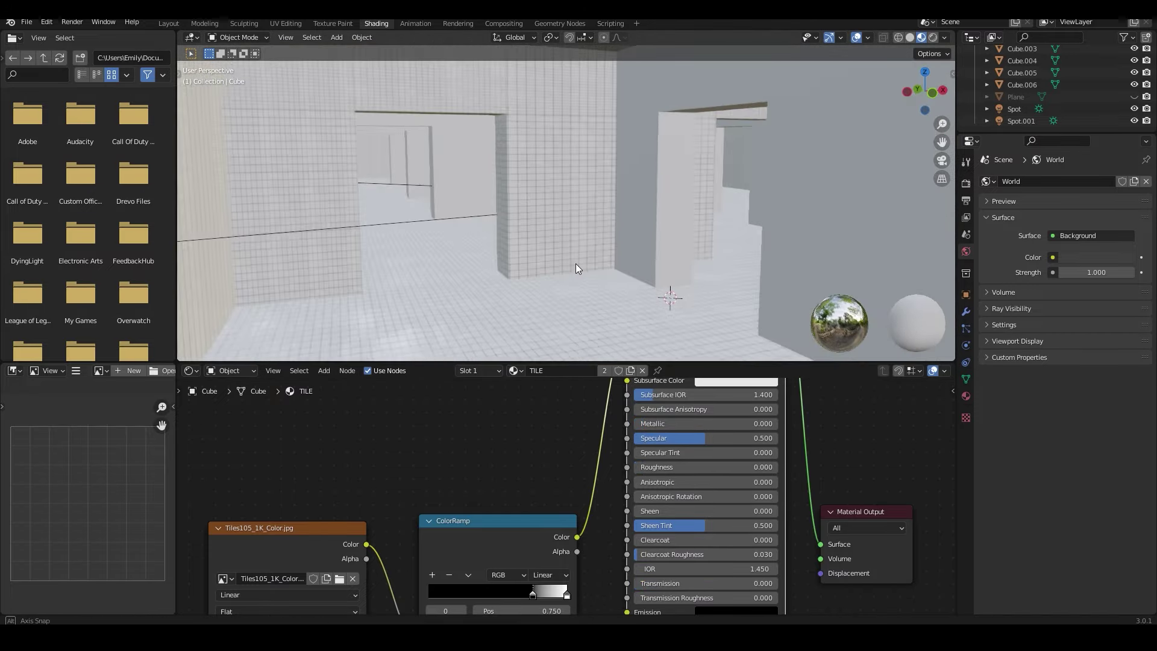
- Preview the tiles in Rendered shading, then return to Material Preview
click(582, 196)
key(z)
click(580, 291)
mouse_move(580, 291)
middle_down()
mouse_move(638, 298)
mouse_move(646, 267)
mouse_move(588, 422)
middle_up()
- Select the Cube.005 wall piece, delete it, then undo the deletion
click(667, 268)
middle_drag(667, 269, 537, 383)
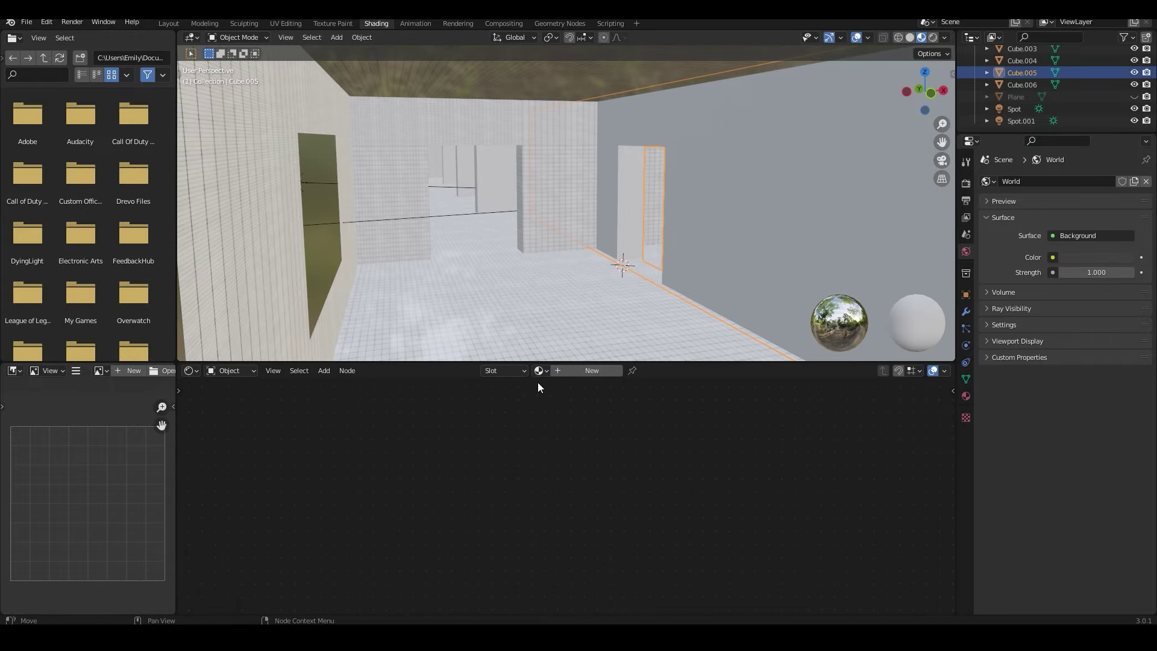
mouse_move(602, 288)
middle_down()
mouse_move(574, 283)
mouse_move(596, 277)
mouse_move(581, 274)
mouse_move(594, 300)
mouse_move(633, 290)
mouse_move(583, 272)
mouse_move(603, 231)
mouse_move(668, 266)
middle_up()
key(Delete)
click(602, 230)
key(ctrl+z)
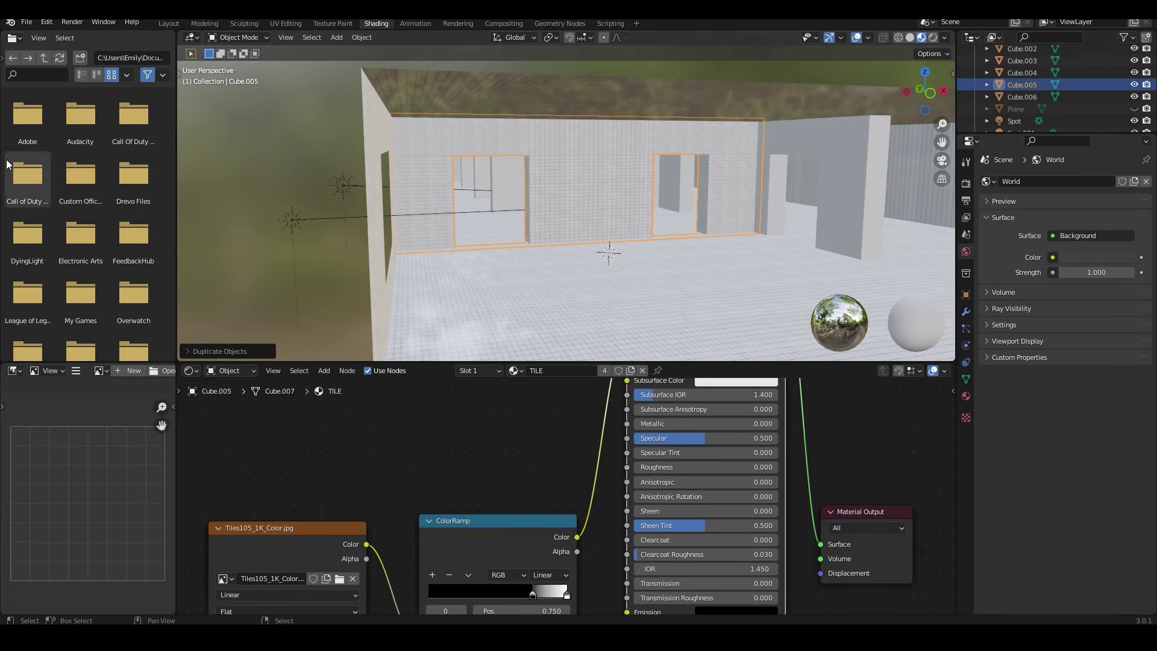
- In Layout, move the Cube.005 wall to a new spot, then begin an X-axis move
click(169, 23)
middle_drag(371, 244, 529, 303)
drag(530, 302, 504, 298)
mouse_move(503, 297)
middle_down()
mouse_move(553, 313)
mouse_move(586, 406)
mouse_move(687, 410)
middle_up()
key(g)
click(528, 317)
key(g)
key(x)
- Move Cube.005 along the Y axis to its final position
scroll(687, 410, down, 3)
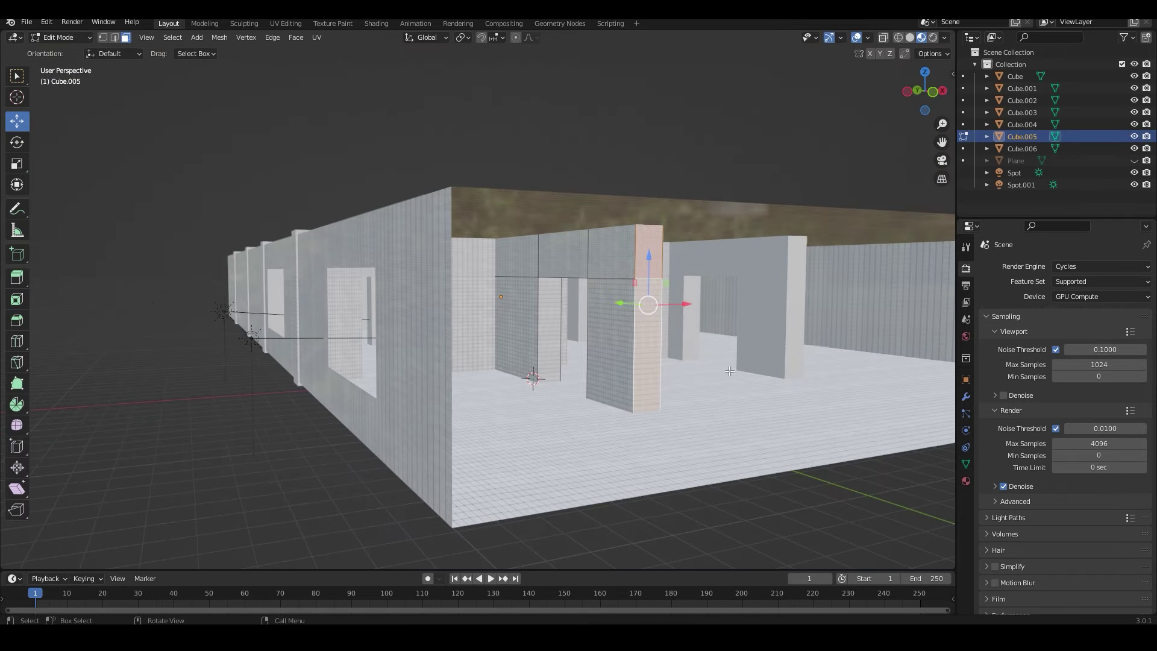
key(g)
key(y)
click(789, 405)
mouse_move(788, 405)
middle_down()
mouse_move(696, 439)
mouse_move(443, 335)
middle_up()
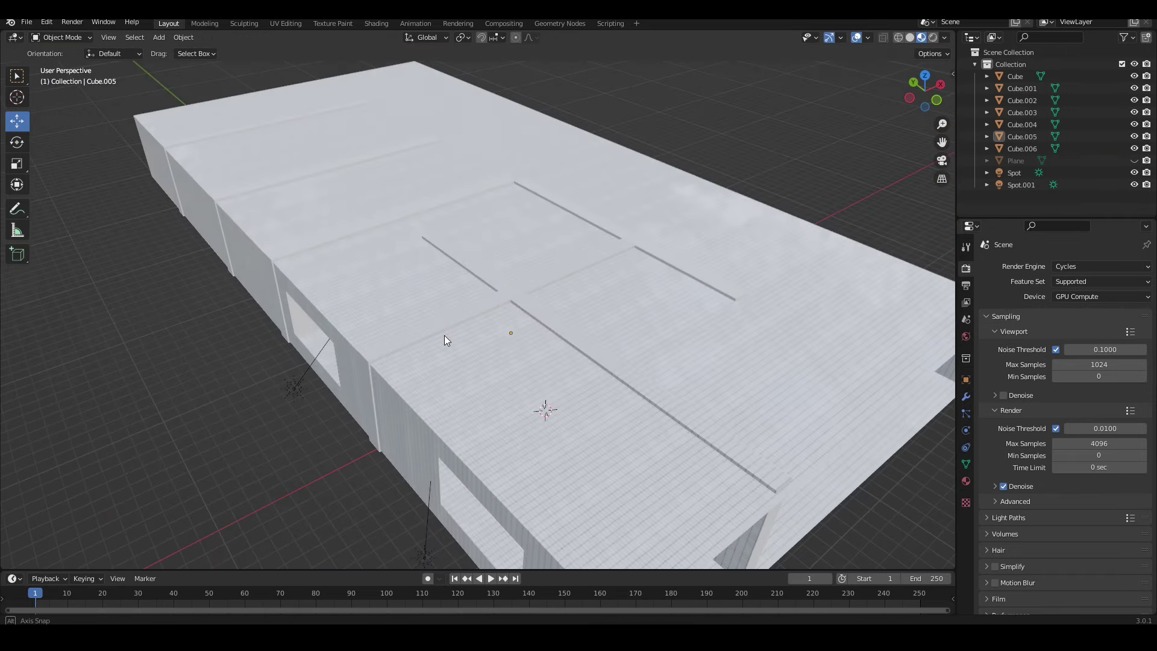
scroll(571, 386, up, 3)
- Duplicate the Cube.001 roof strip along Y, then delete the Cube.002 strip
key(shift+d)
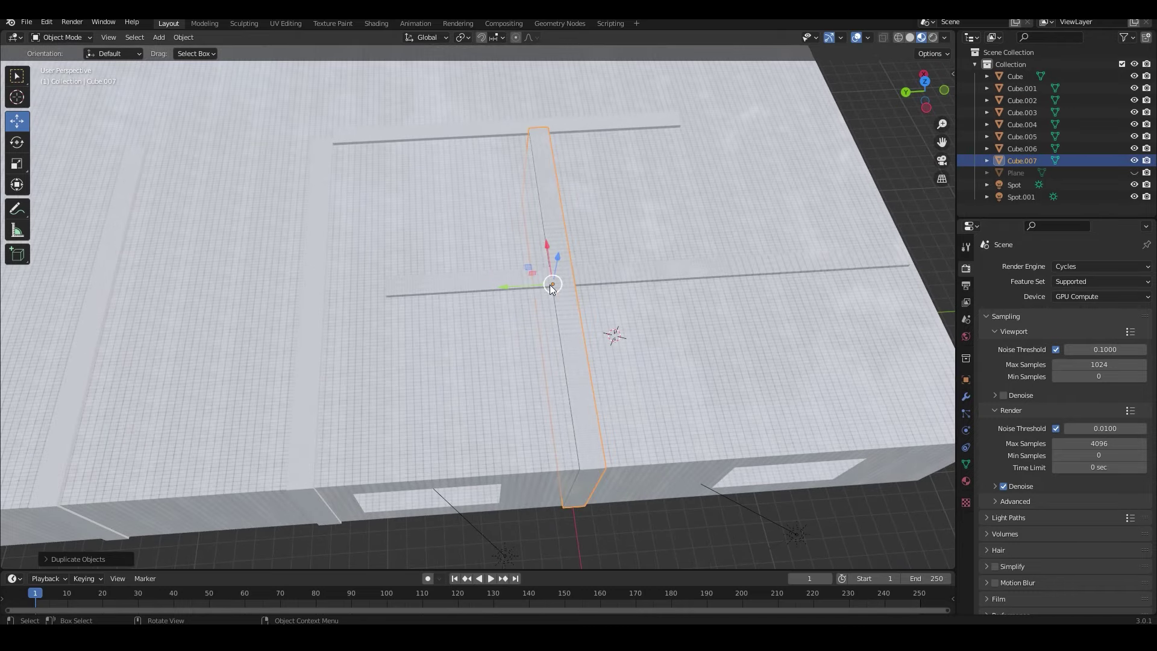
key(y)
click(302, 326)
scroll(566, 335, up, 5)
mouse_move(565, 335)
middle_down()
mouse_move(458, 385)
mouse_move(454, 182)
middle_up()
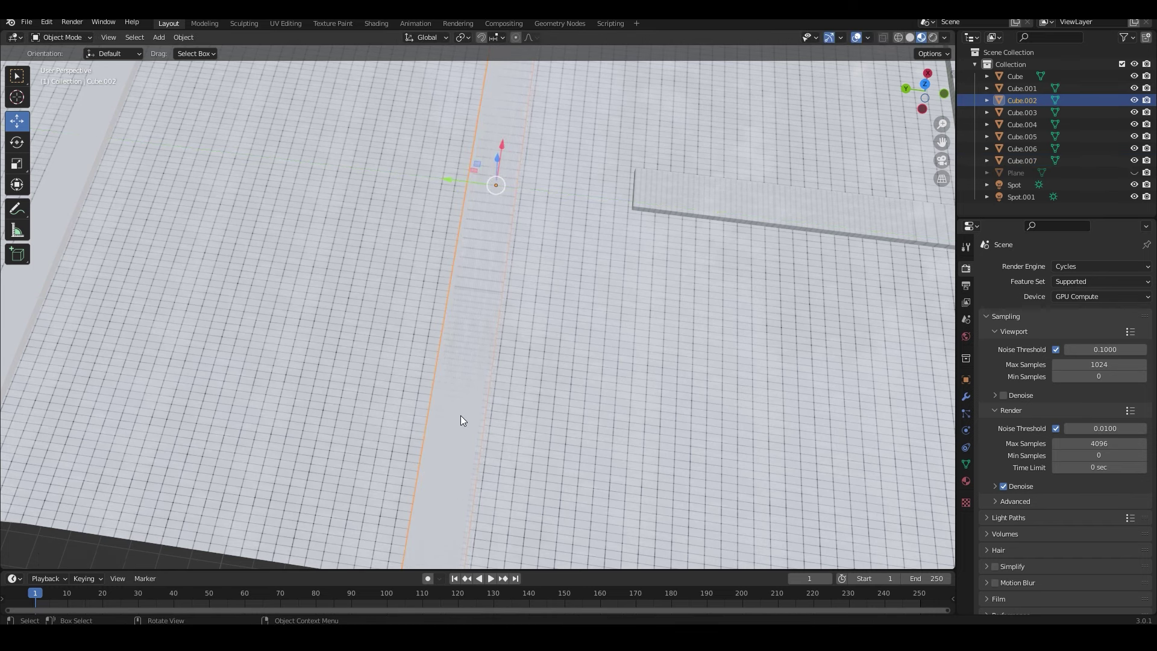
key(Delete)
scroll(482, 373, down, 5)
- Duplicate a roof strip and place the copy
click(500, 347)
key(shift+d)
right_click(500, 347)
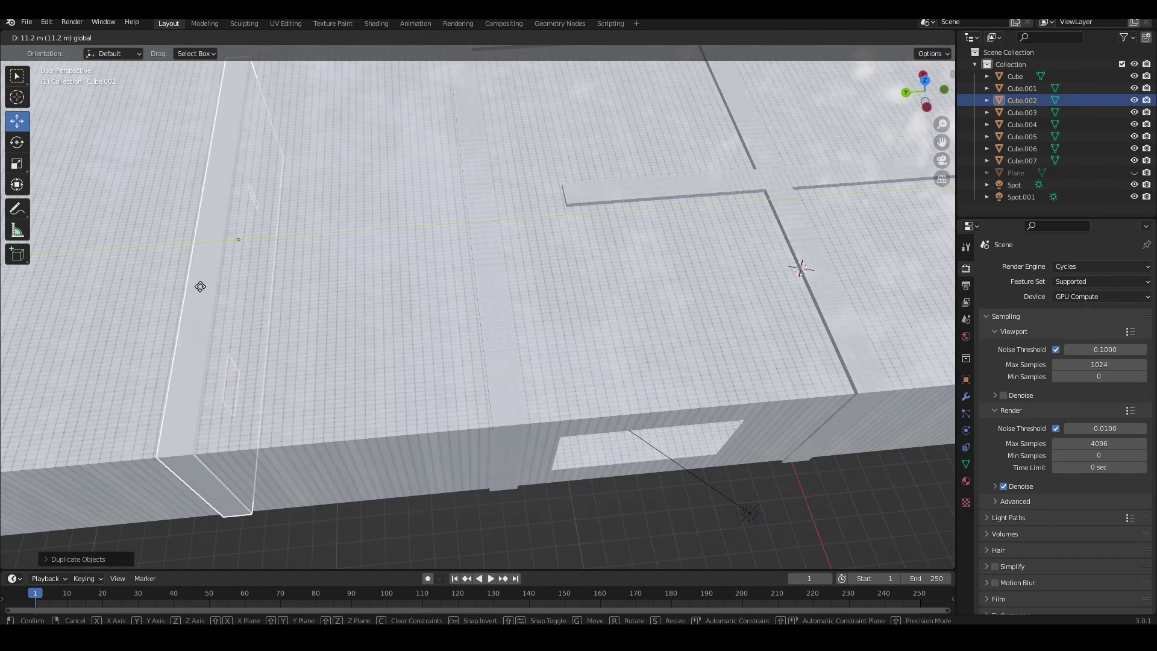
click(201, 286)
scroll(446, 328, up, 5)
scroll(318, 308, up, 2)
- Select another roof strip, duplicate it, and position the new copy
click(350, 329)
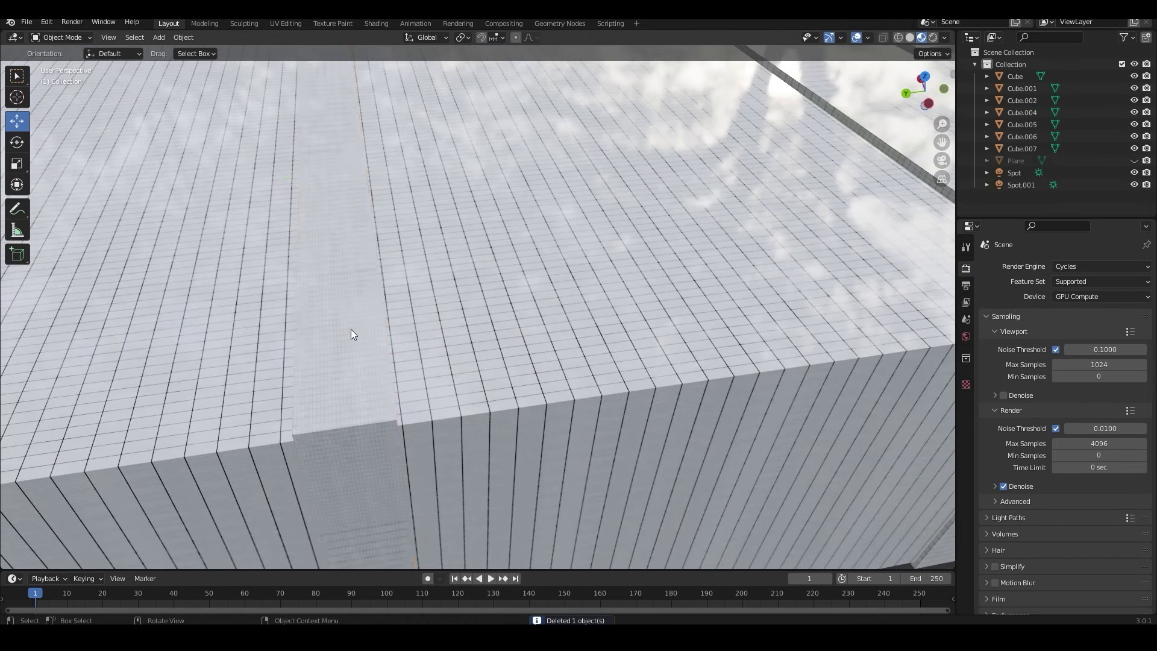
scroll(351, 329, down, 5)
click(610, 334)
key(shift+d)
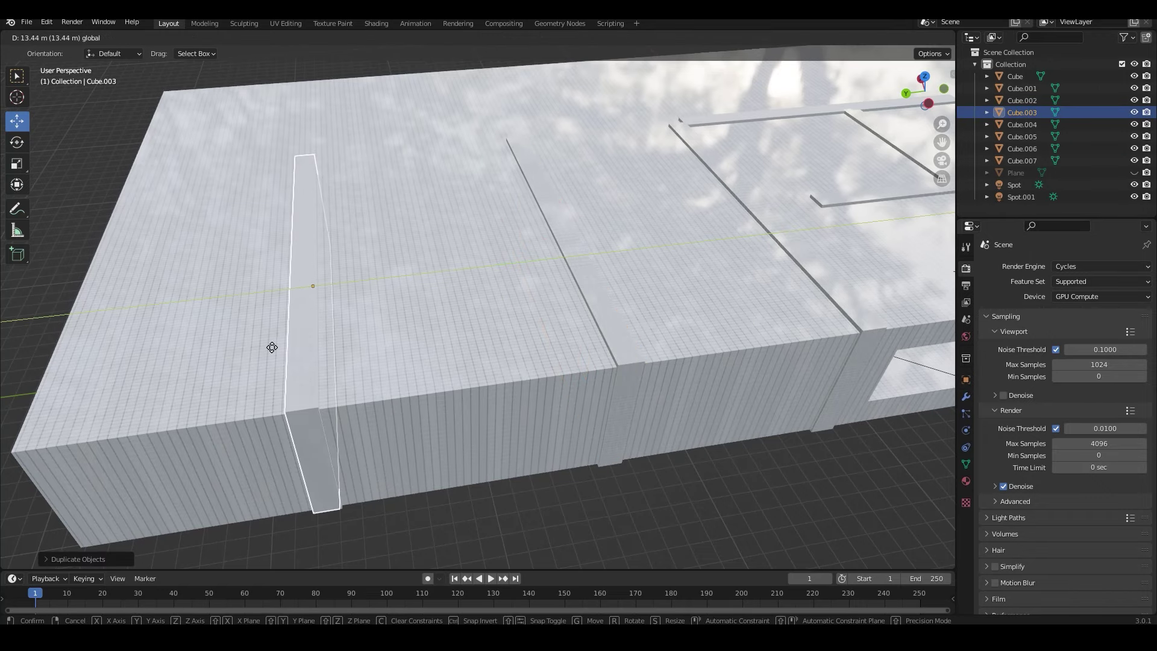
click(272, 348)
middle_drag(272, 347, 362, 378)
- Duplicate the thin Cube.005 strip along X, then delete the unwanted copy
mouse_move(724, 396)
middle_down()
mouse_move(505, 302)
mouse_move(614, 265)
middle_up()
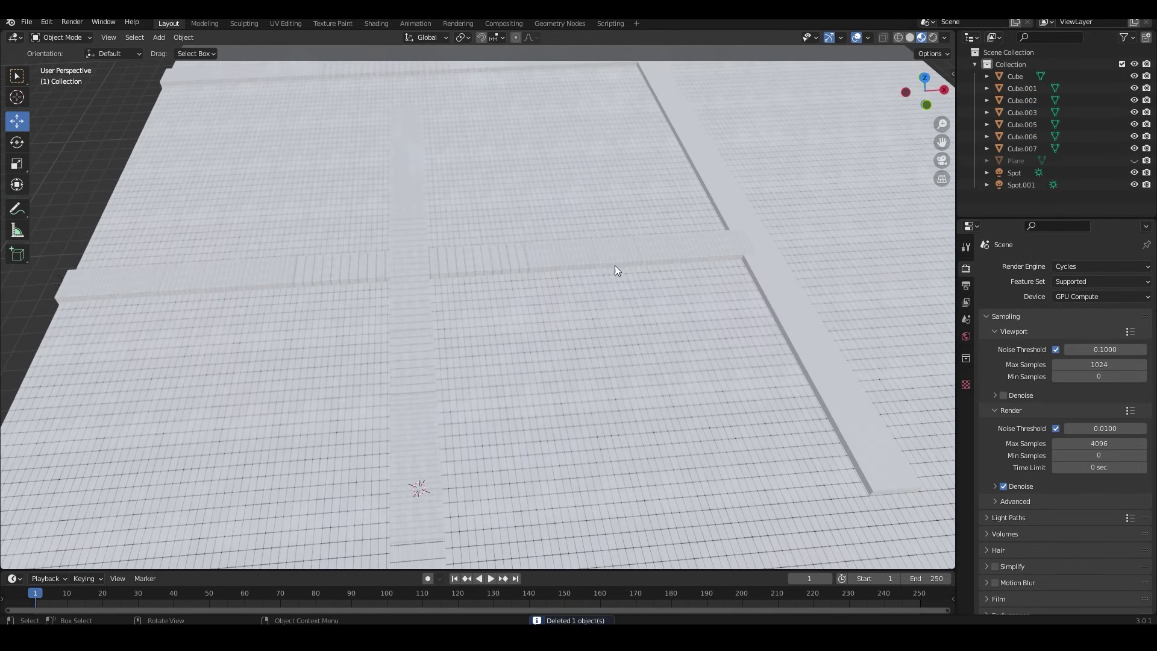
scroll(614, 265, down, 3)
click(453, 360)
key(shift+d)
key(x)
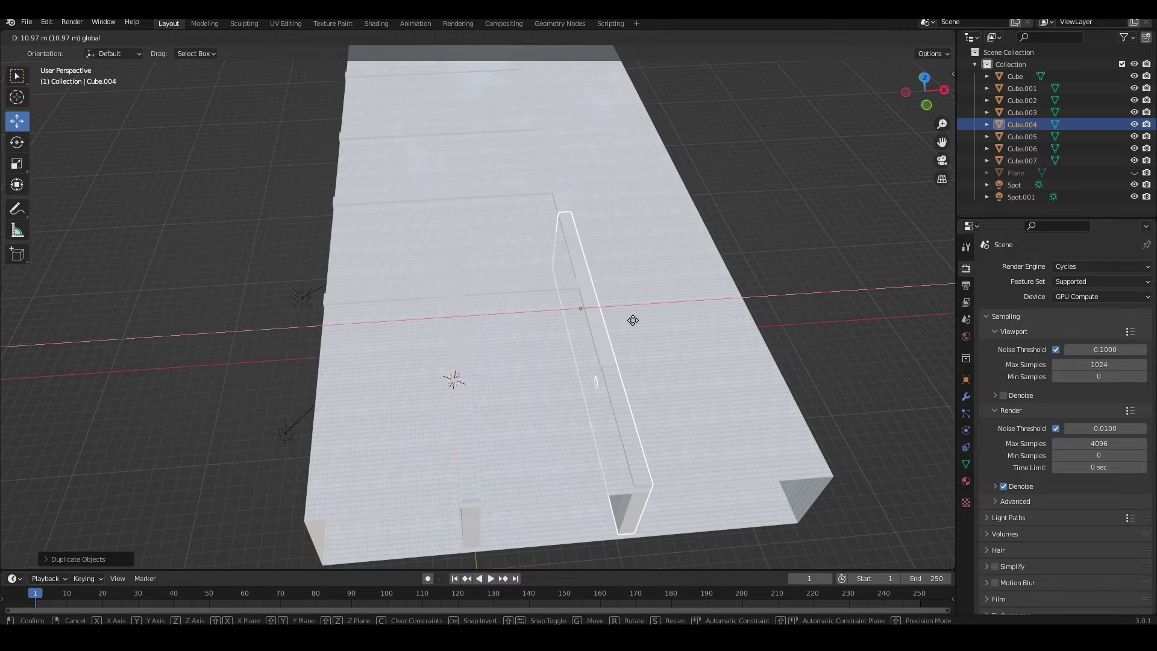
scroll(629, 408, up, 5)
key(Delete)
scroll(762, 399, down, 6)
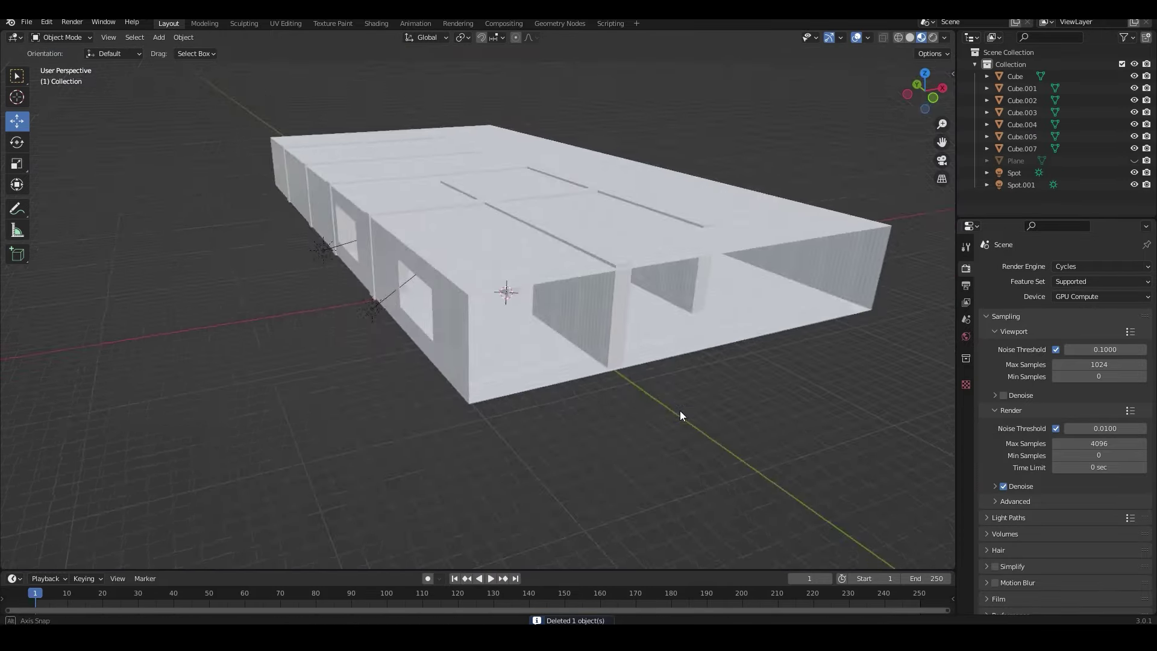
mouse_move(679, 410)
middle_down()
mouse_move(610, 310)
mouse_move(592, 295)
mouse_move(576, 308)
mouse_move(563, 287)
middle_up()
scroll(610, 310, up, 6)
- Preview the interior in Rendered shading, return to Material Preview, and unhide the floor Plane
key(z)
click(567, 349)
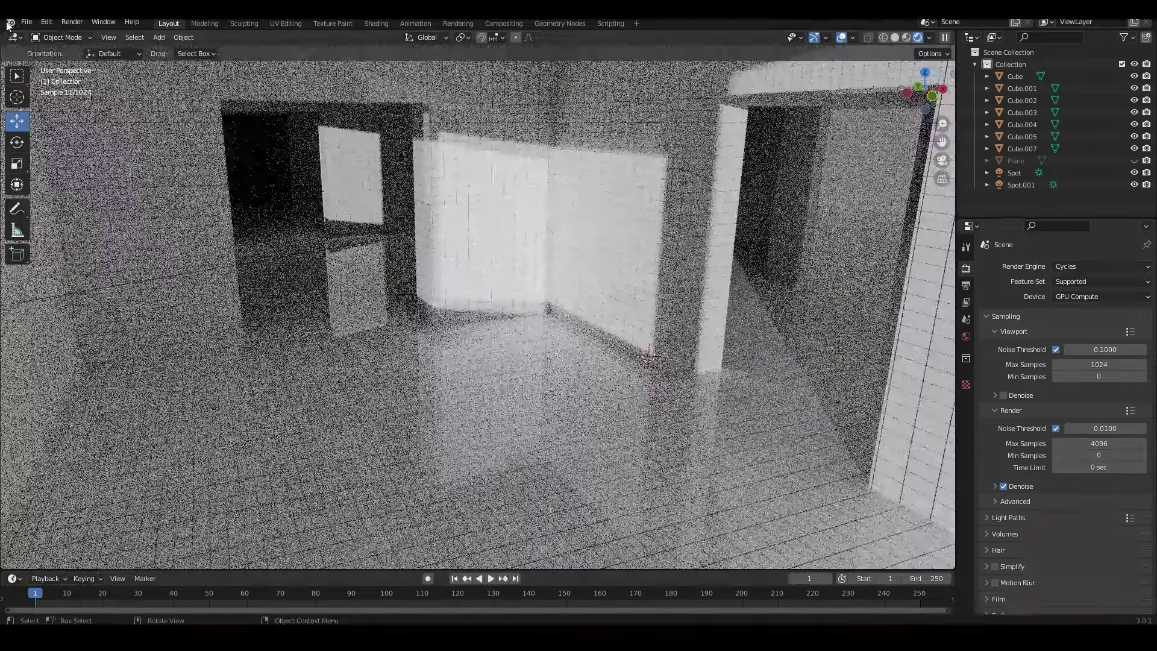
scroll(447, 222, down, 3)
scroll(448, 222, down, 3)
key(z)
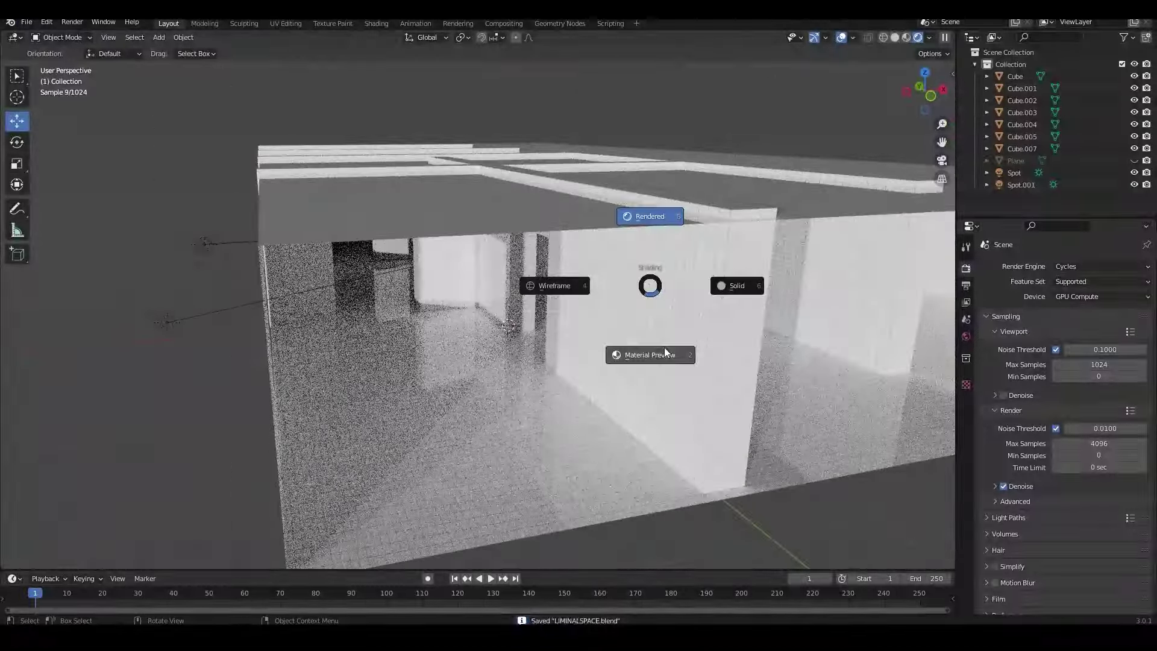
click(663, 353)
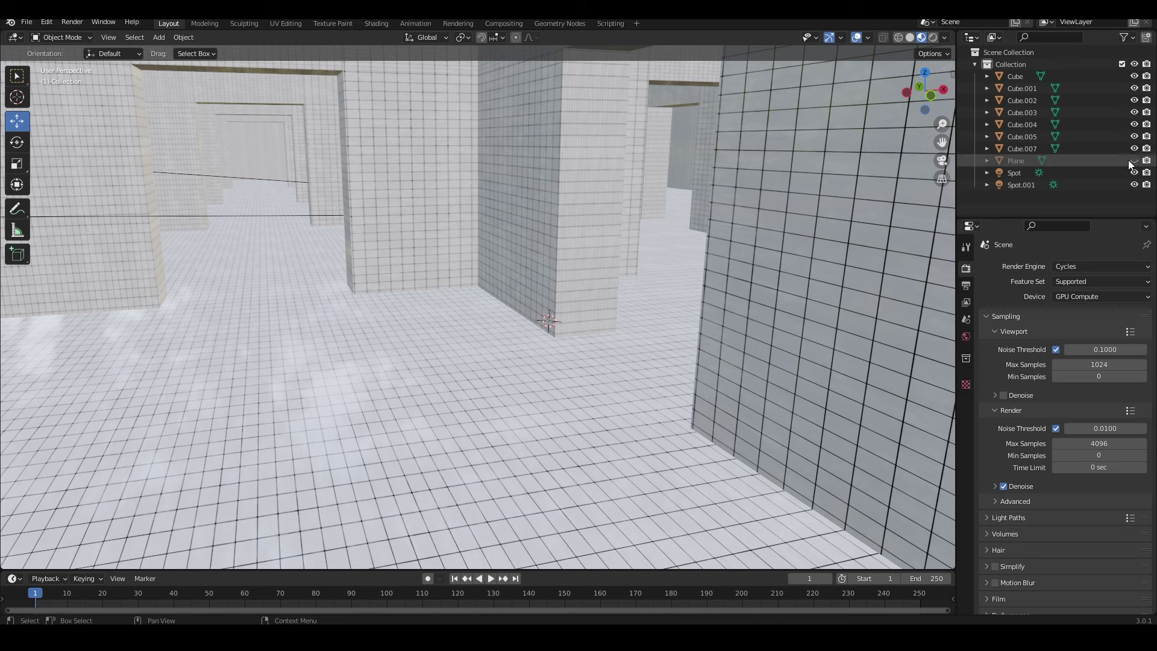
click(1134, 160)
- Select the floor Plane and give it a new material named 'water'
click(1016, 161)
click(377, 23)
click(561, 370)
double_click(568, 372)
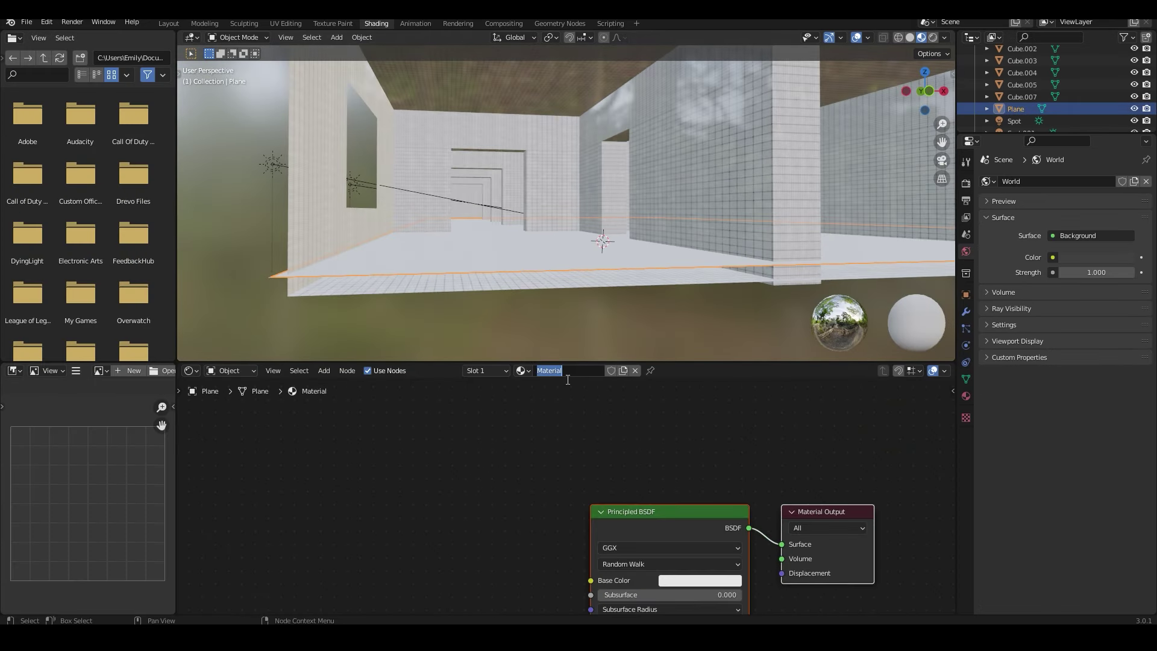
key(Return)
- Set the water's Transmission to 1.000 and tint its Base Color light cyan
middle_drag(637, 180, 679, 212)
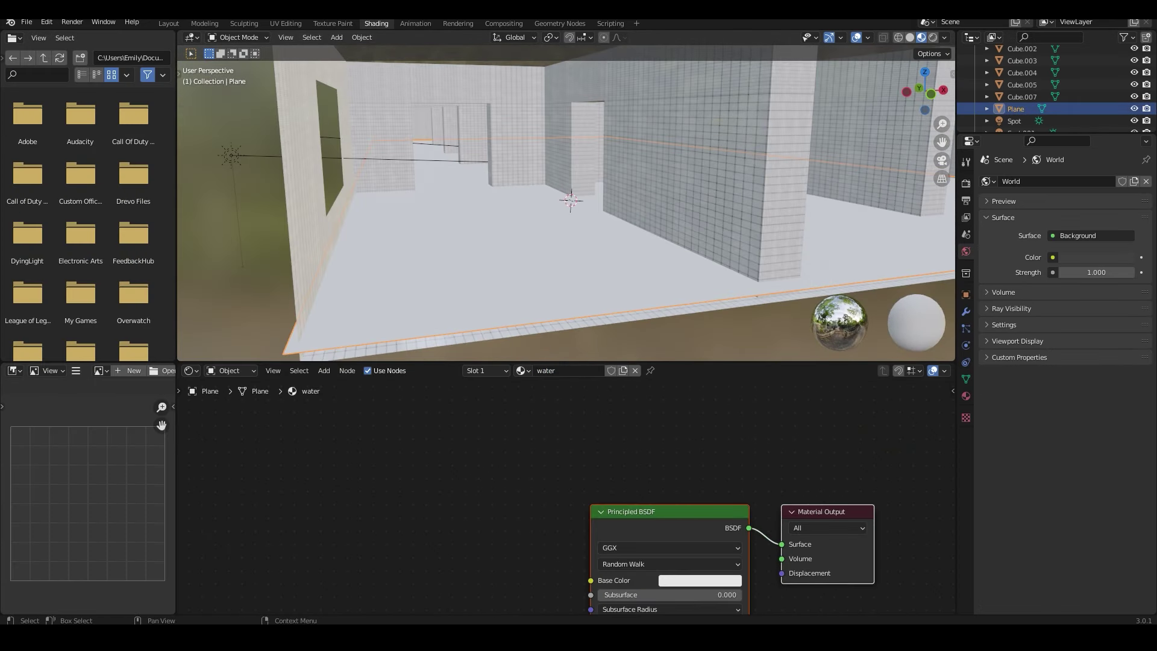
scroll(692, 552, down, 1)
shift+scroll(753, 542, down, 5)
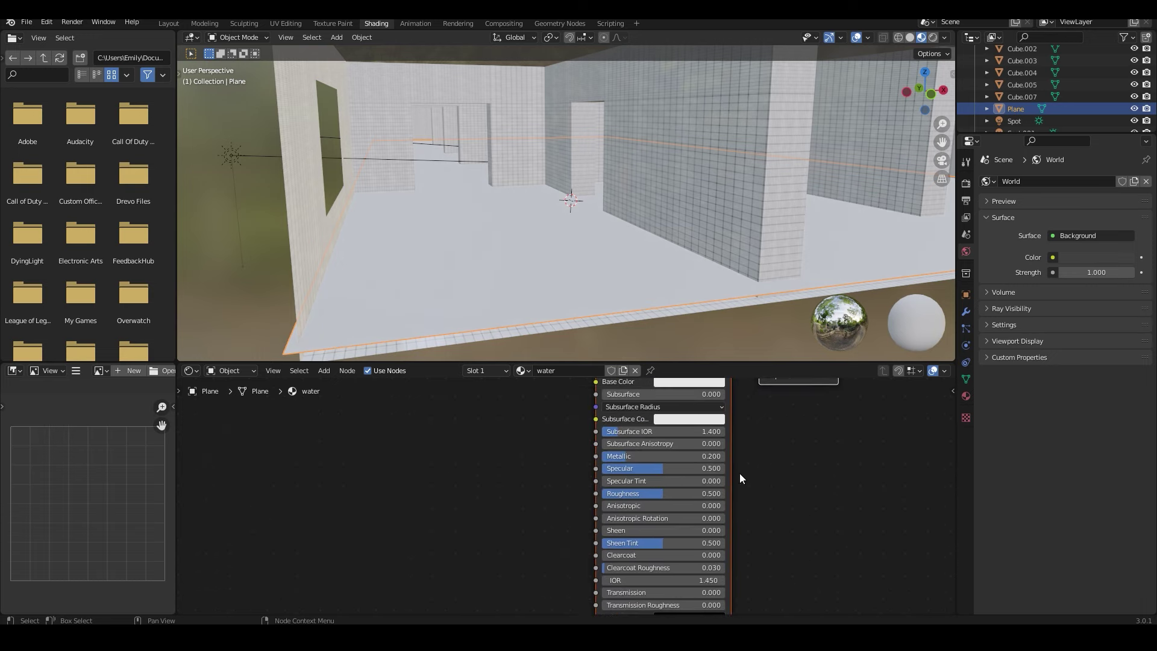
scroll(739, 479, down, 1)
drag(682, 559, 714, 559)
shift+scroll(687, 534, down, 1)
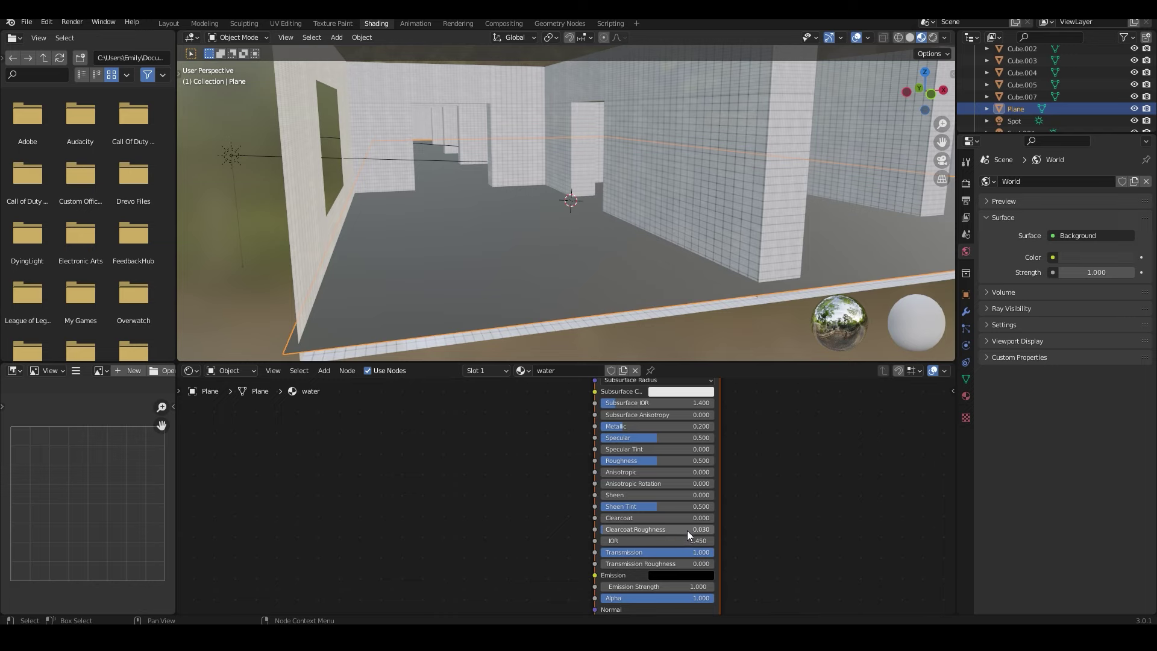
scroll(724, 431, up, 1)
shift+scroll(711, 437, up, 3)
click(695, 446)
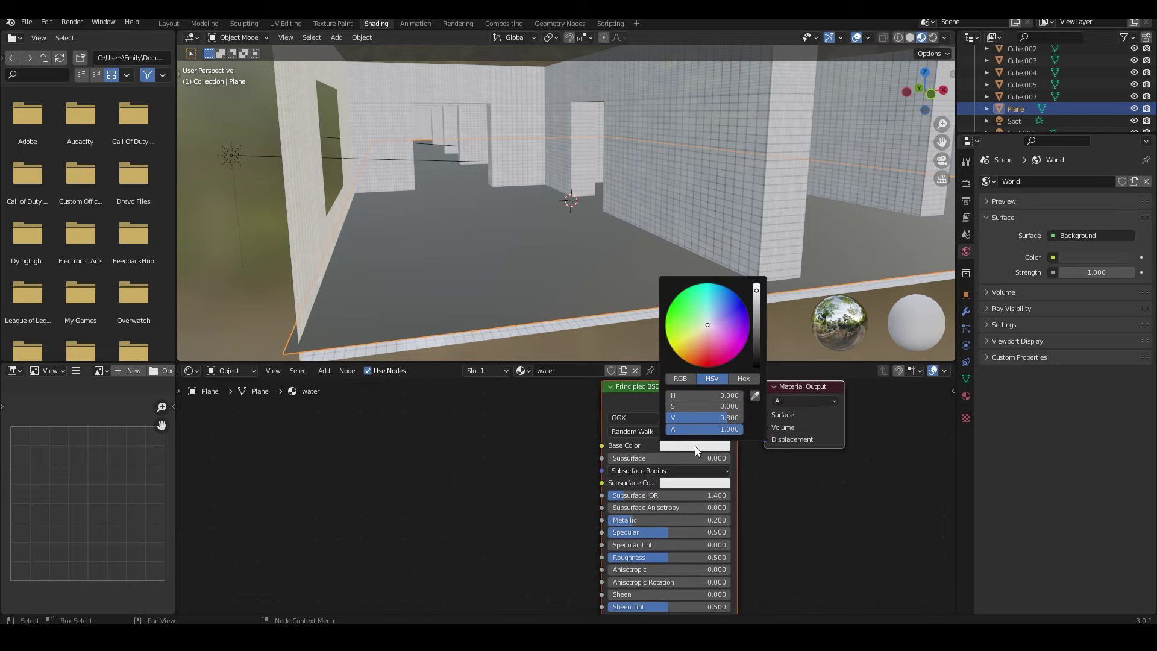
click(708, 317)
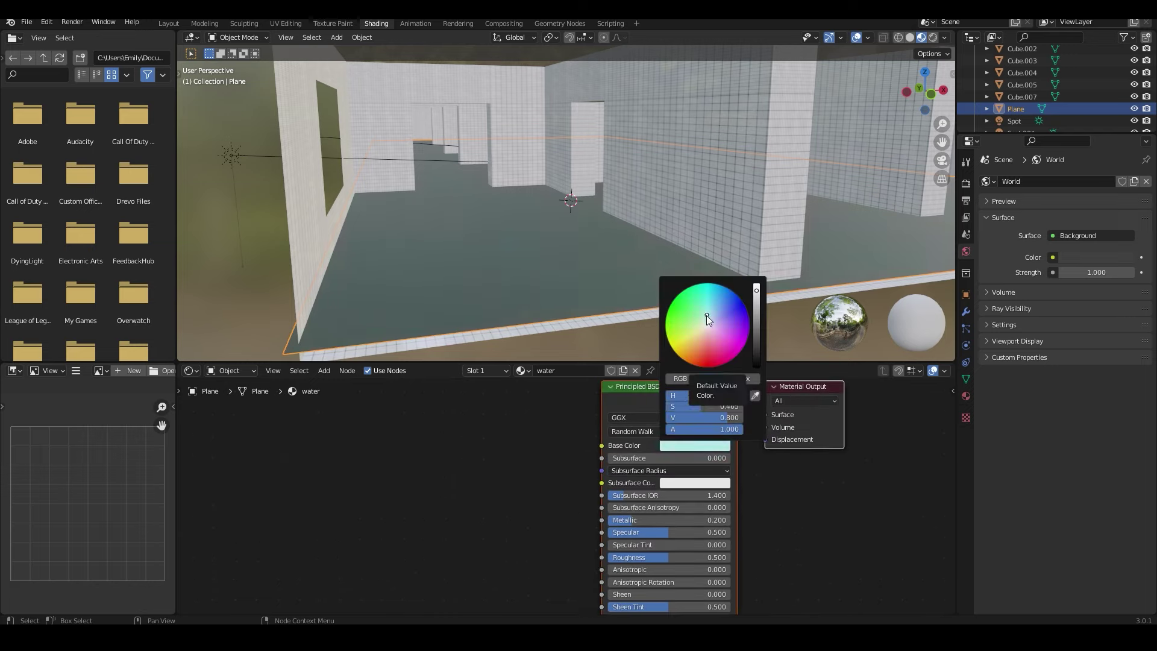
scroll(790, 504, down, 1)
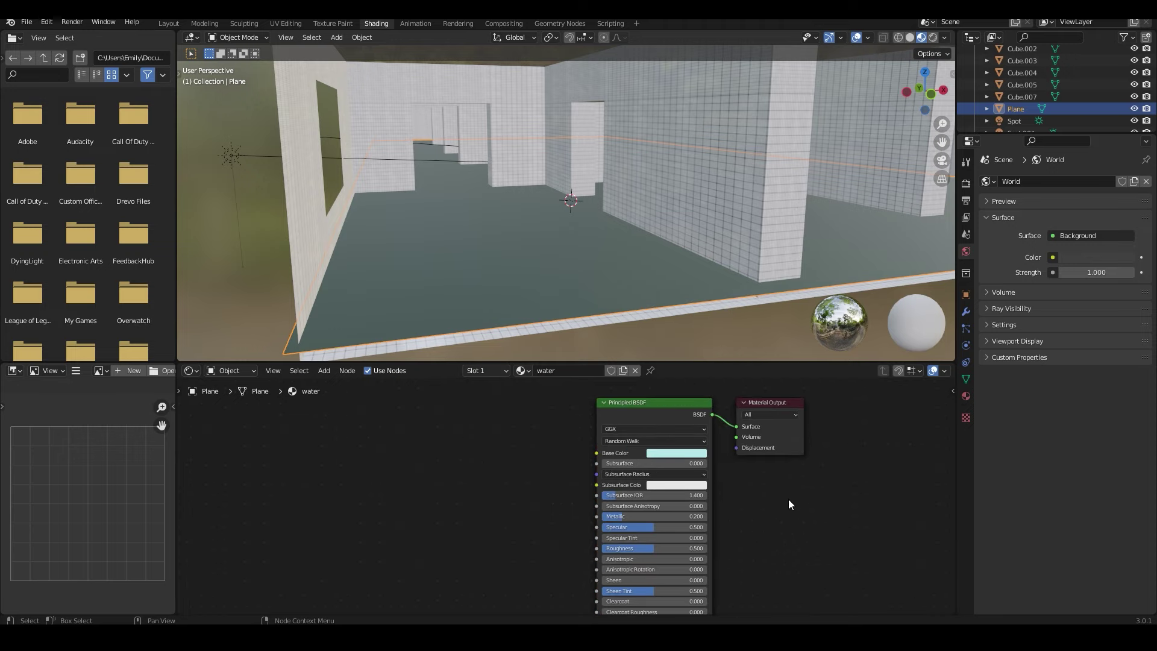
- Add a Bump node and link its Normal into the water shader's Normal input
mouse_move(525, 489)
middle_down()
mouse_move(650, 499)
mouse_move(613, 506)
mouse_move(682, 460)
middle_up()
key(shift+a)
text(bum)
key(Return)
click(573, 450)
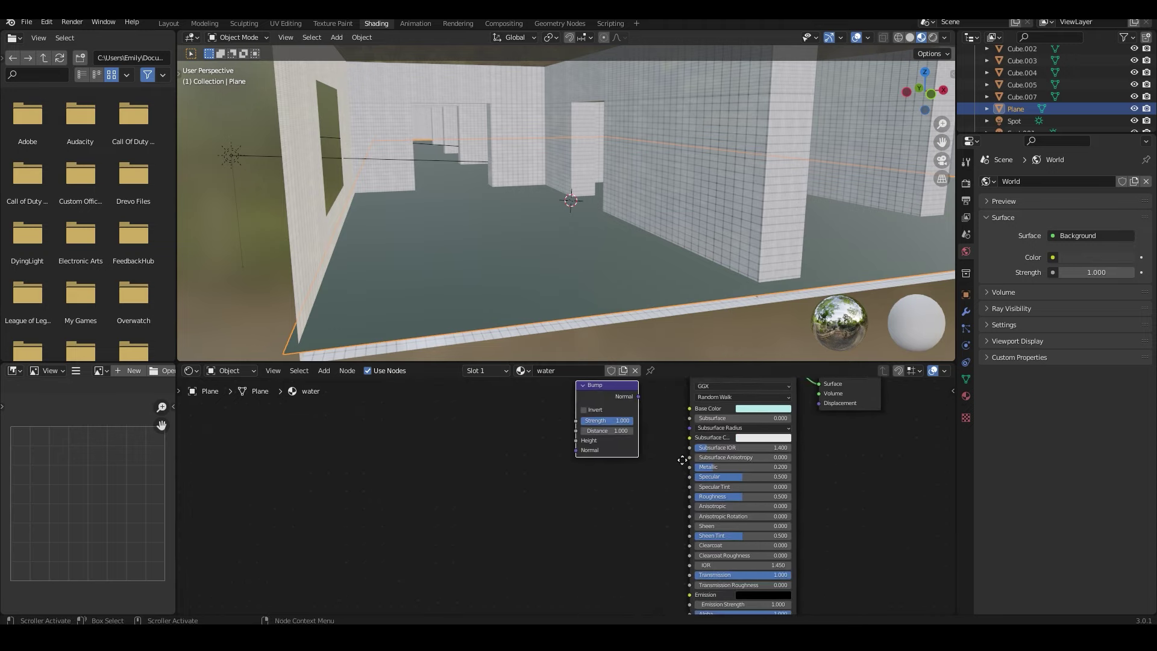
scroll(664, 537, down, 1)
drag(648, 361, 648, 310)
drag(598, 343, 595, 359)
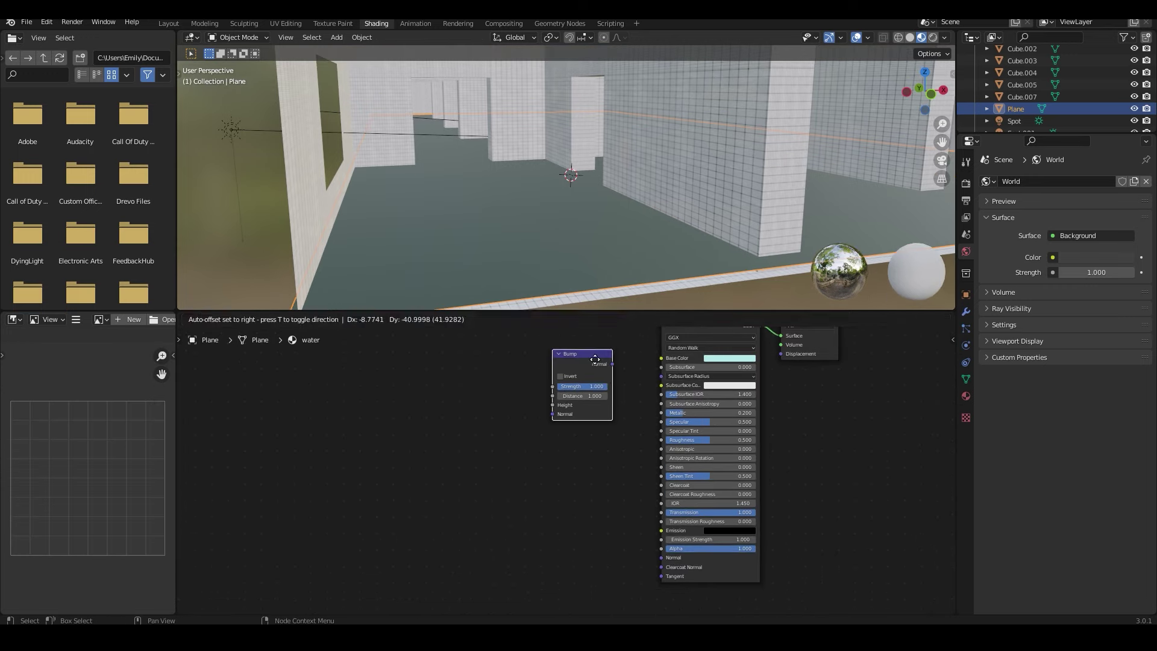
drag(659, 561, 661, 558)
drag(574, 387, 613, 454)
double_click(603, 487)
key(BackSpace)
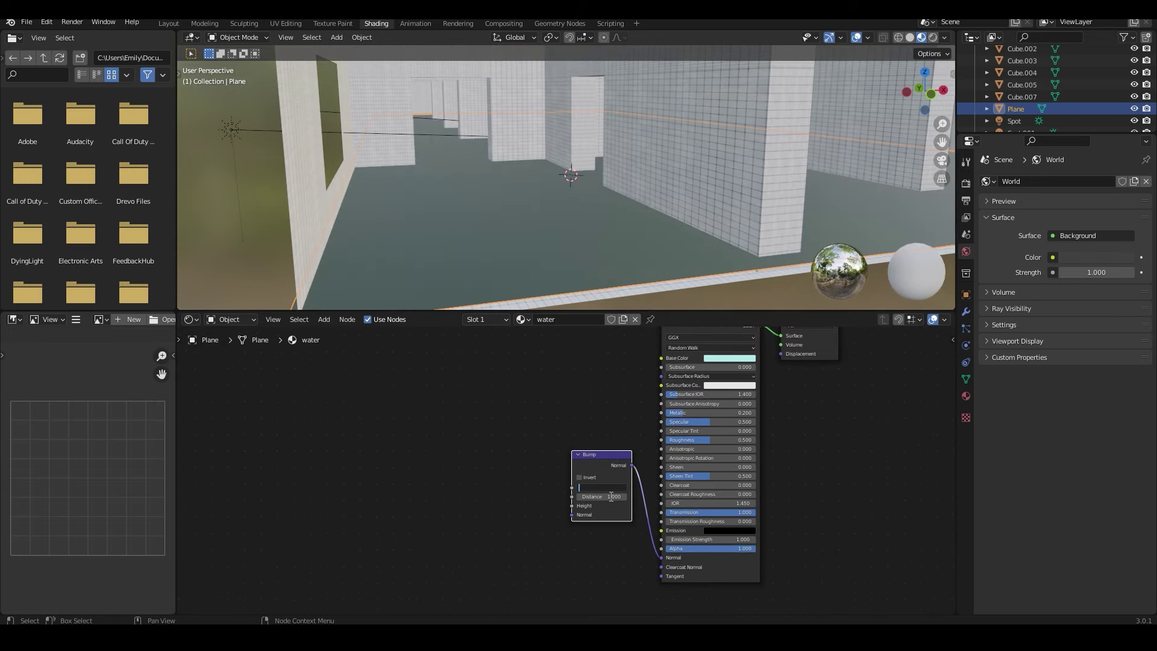
text(0.200)
- Add a Multifractal Musgrave Texture feeding its Height into the Bump Height
middle_drag(503, 490, 557, 485)
key(shift+a)
click(547, 490)
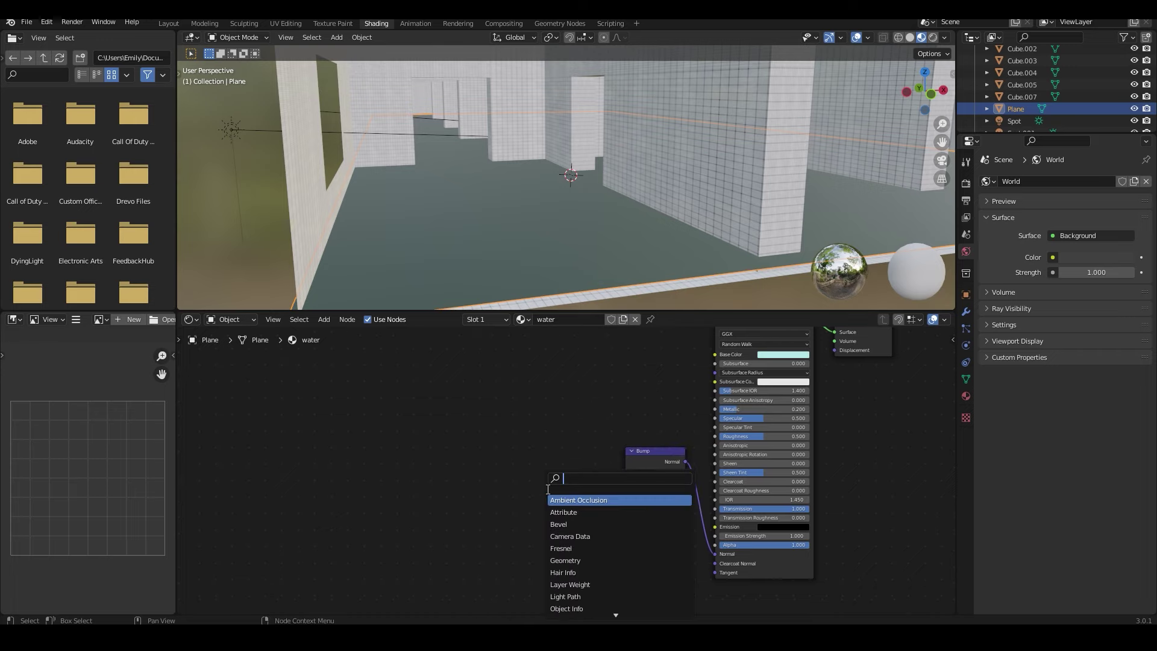
text(musg)
key(Return)
click(572, 525)
scroll(572, 524, up, 1)
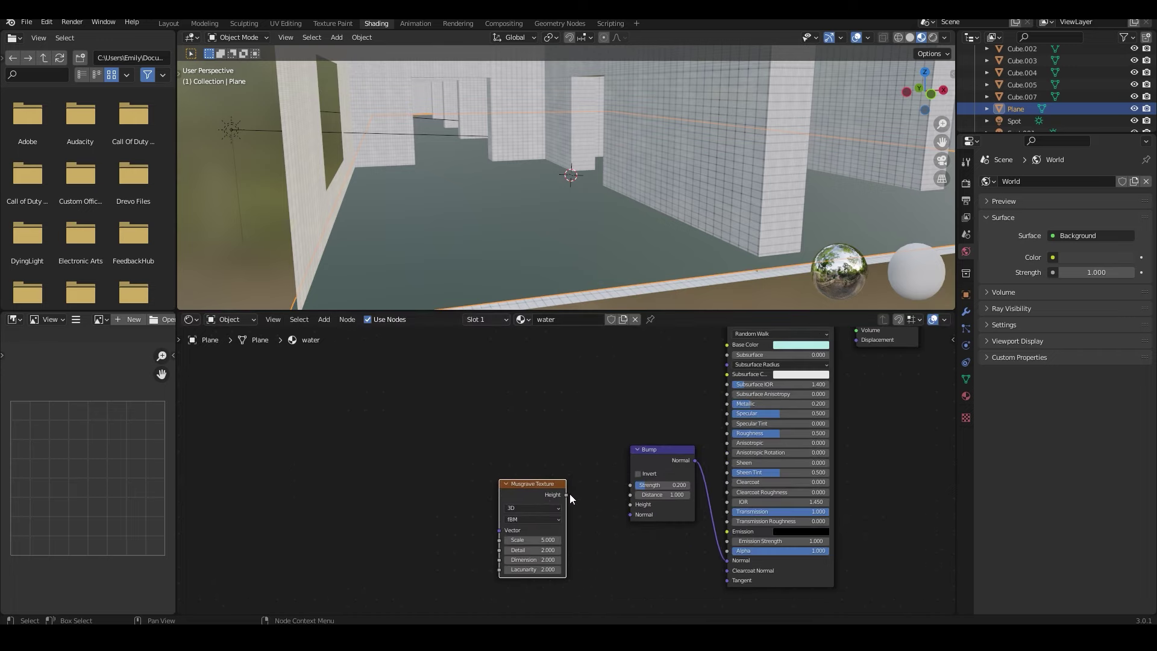
drag(566, 494, 630, 504)
middle_drag(560, 560, 595, 536)
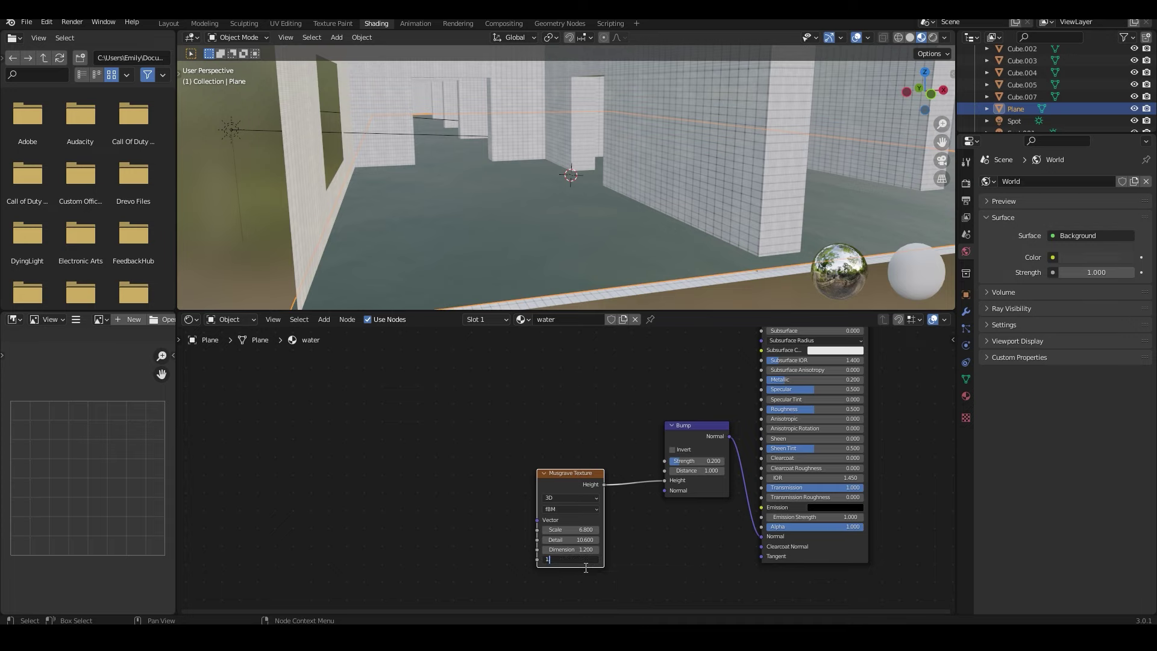
scroll(693, 446, up, 1)
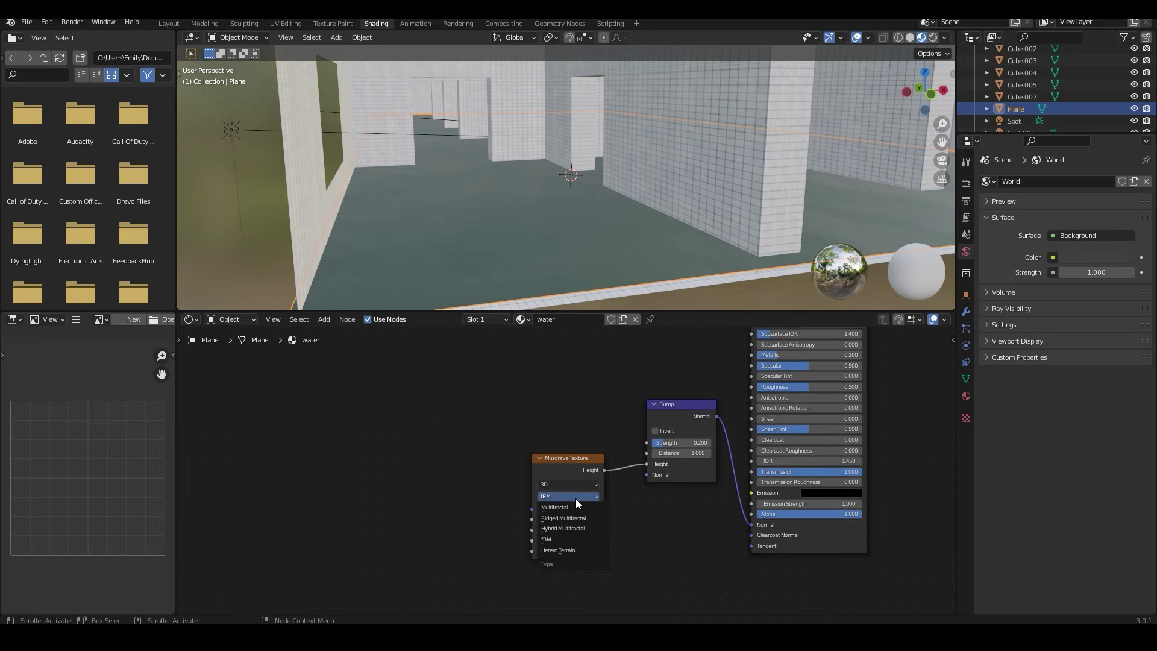
click(574, 506)
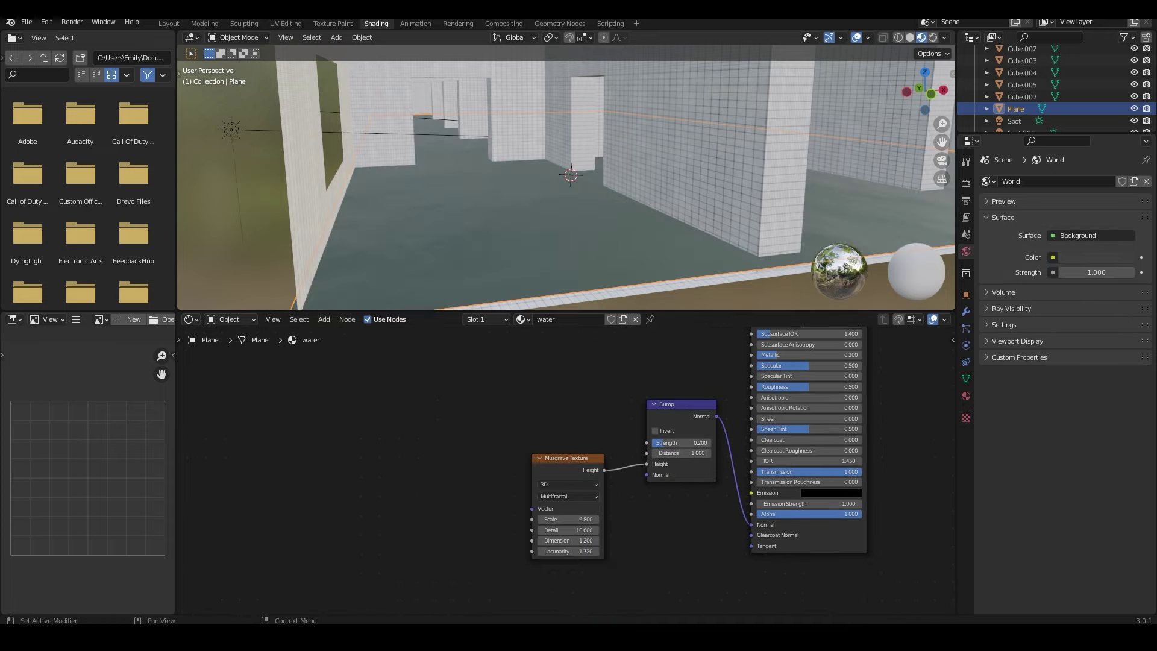
middle_drag(764, 224, 714, 286)
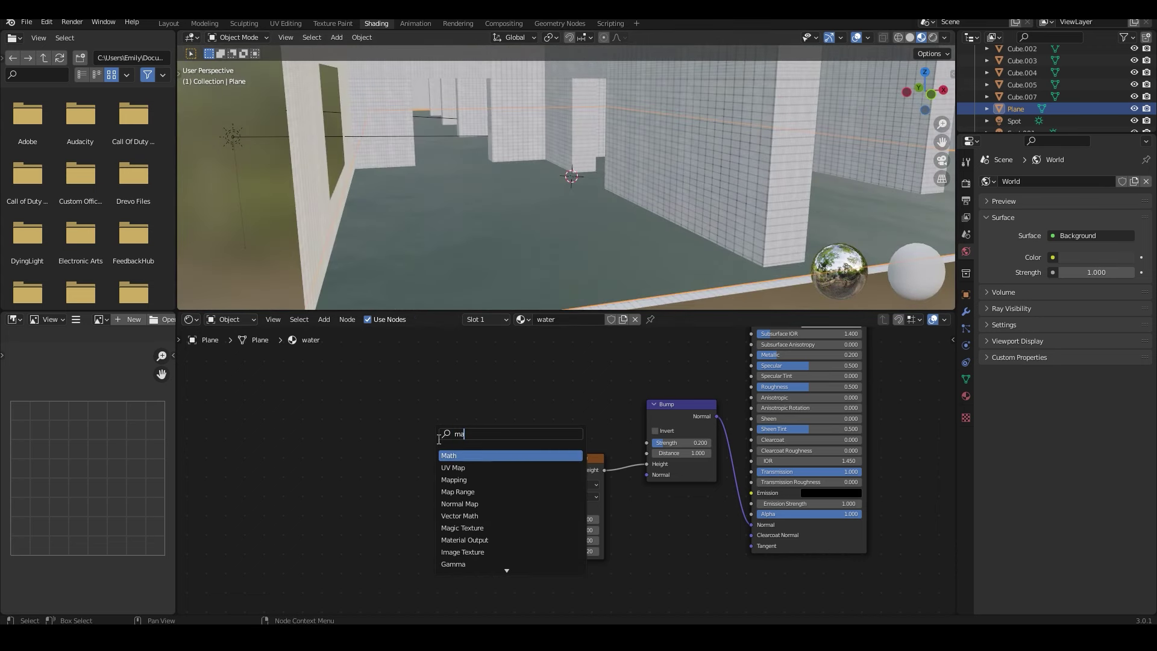
- Drive the Musgrave Vector through a Mapping node from Texture Coordinate Object output
click(482, 480)
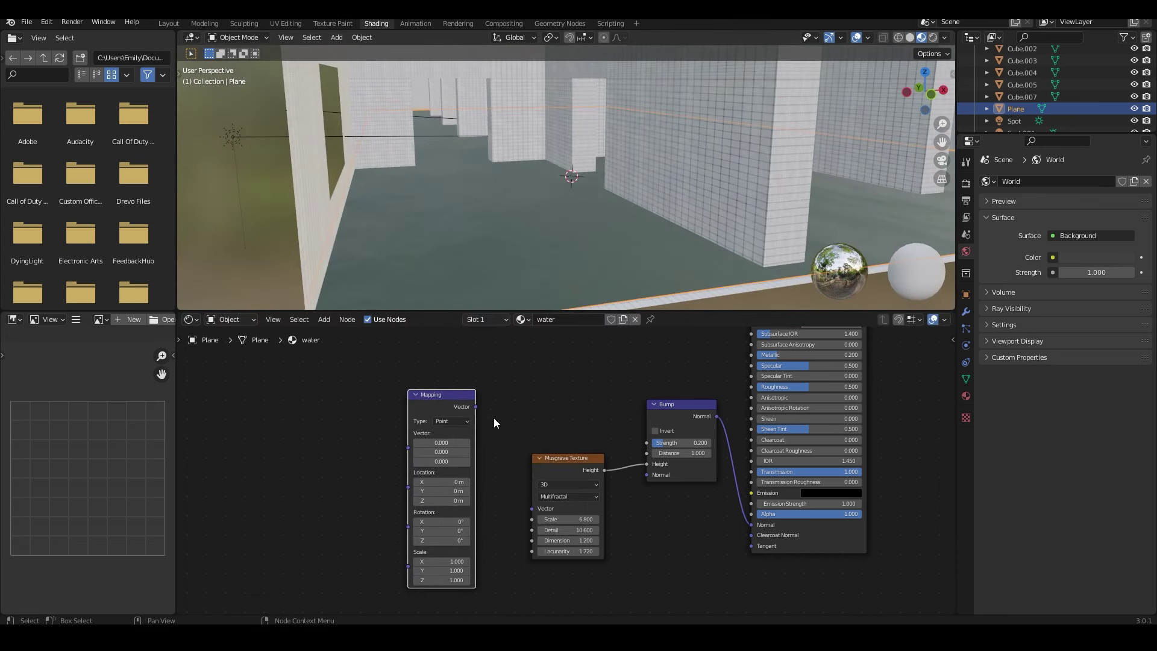
drag(476, 407, 533, 508)
middle_drag(371, 468, 479, 468)
key(shift+a)
text(texture co)
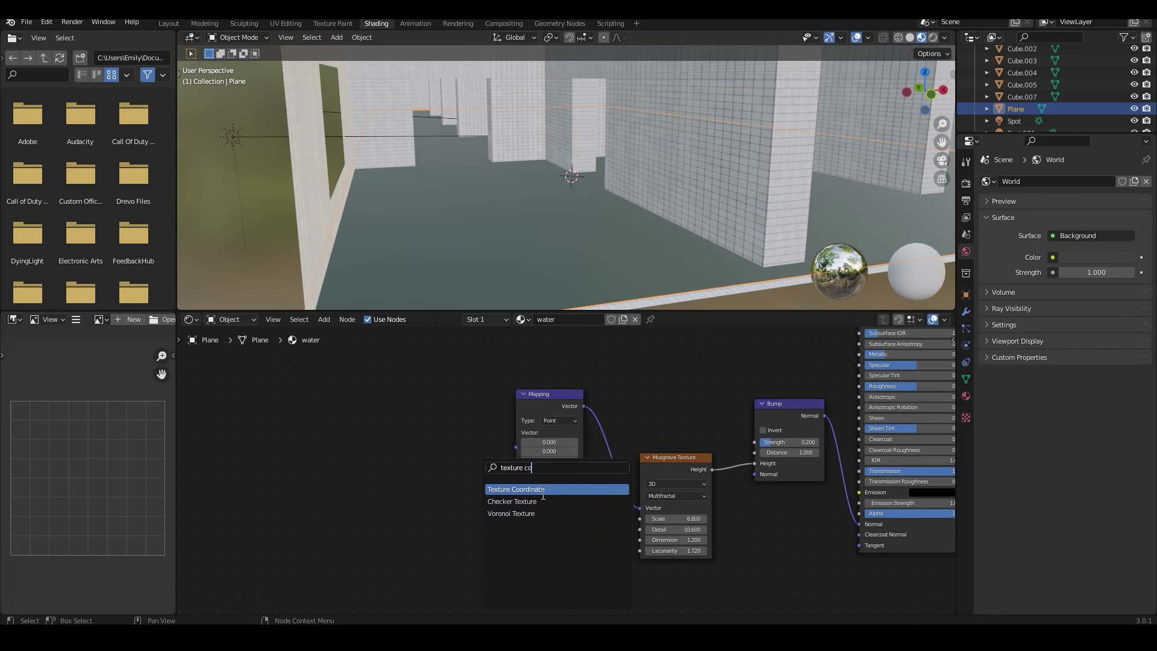
click(543, 493)
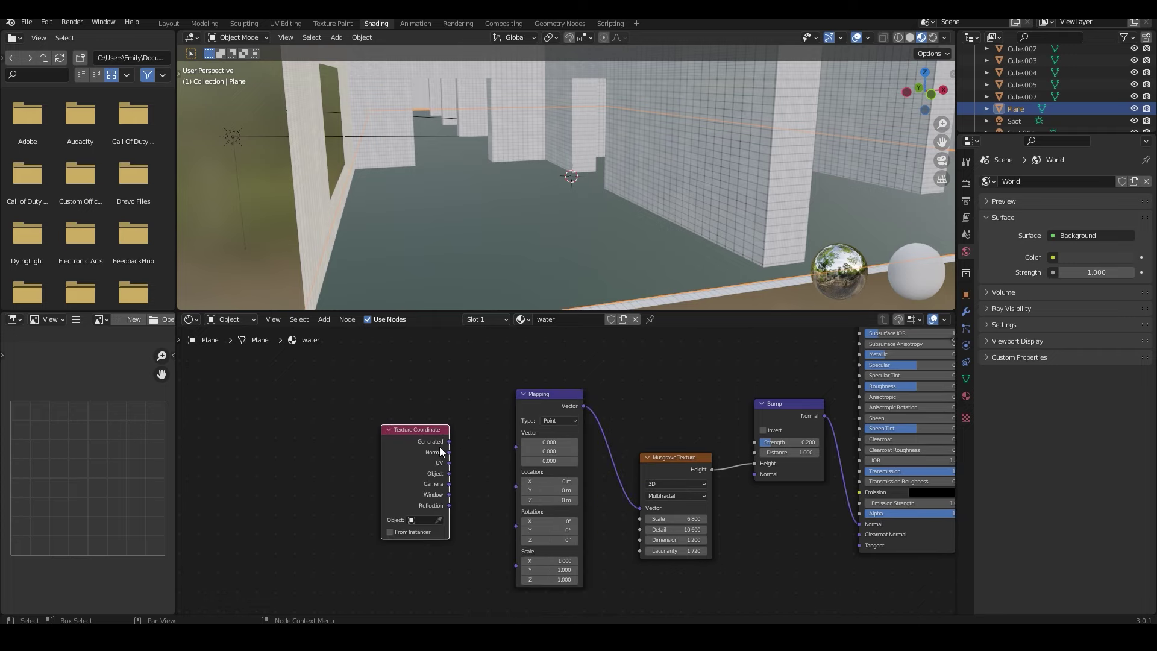
drag(446, 474, 516, 432)
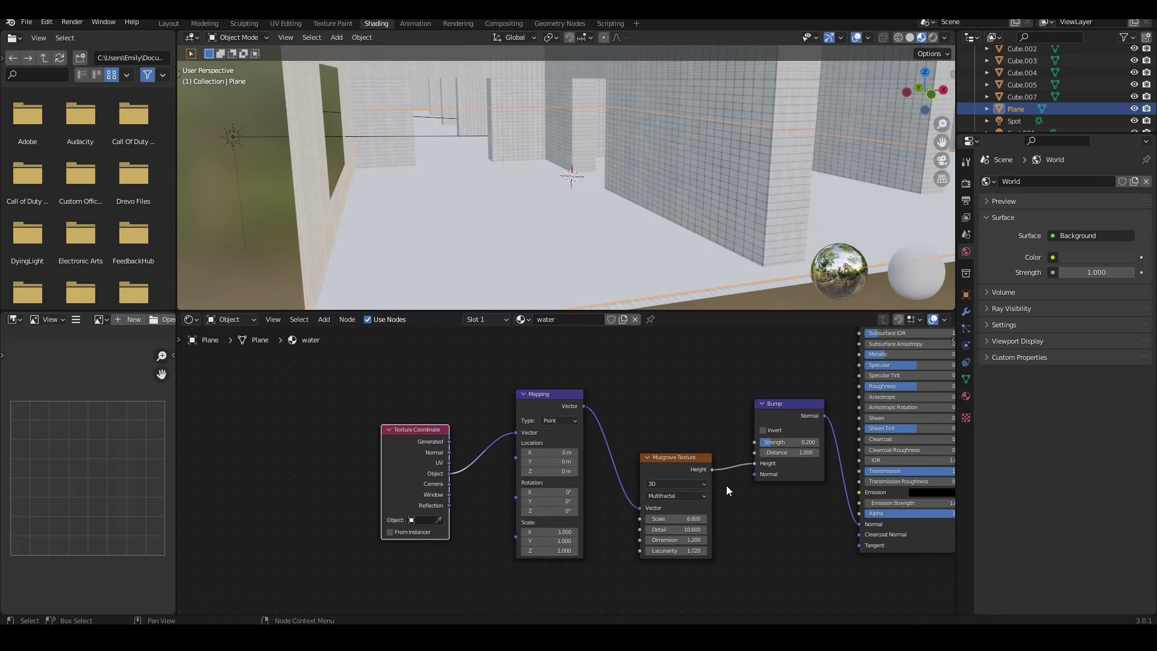
middle_drag(723, 270, 723, 273)
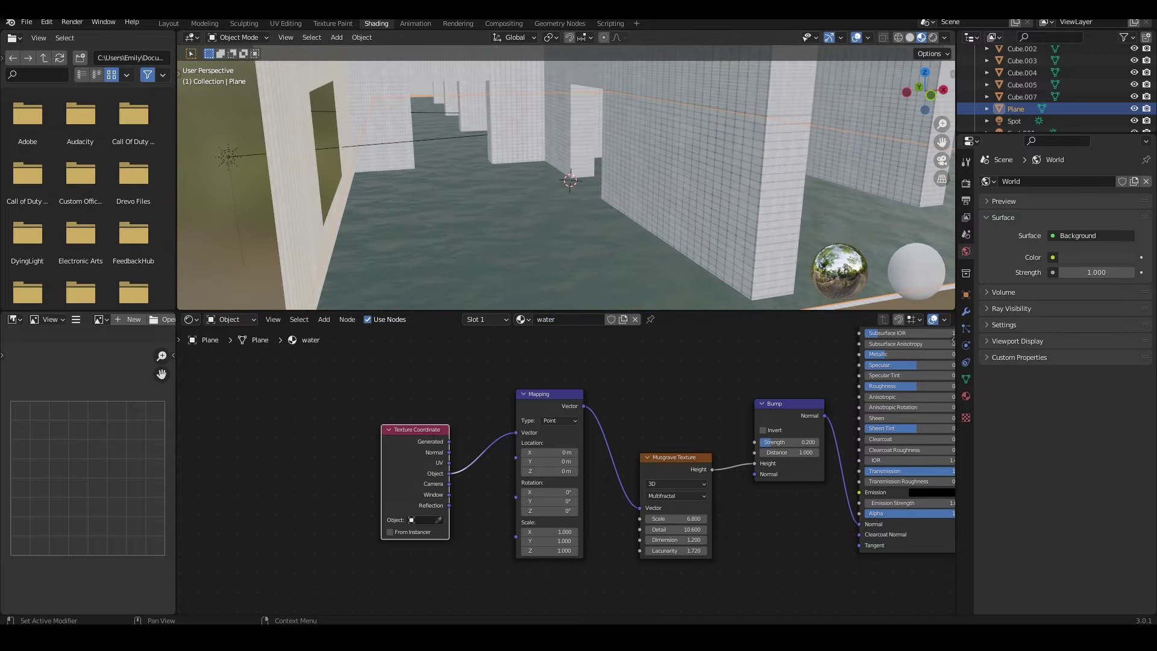
- Switch the viewport to Rendered shading and inspect the rippled water from several angles
click(933, 37)
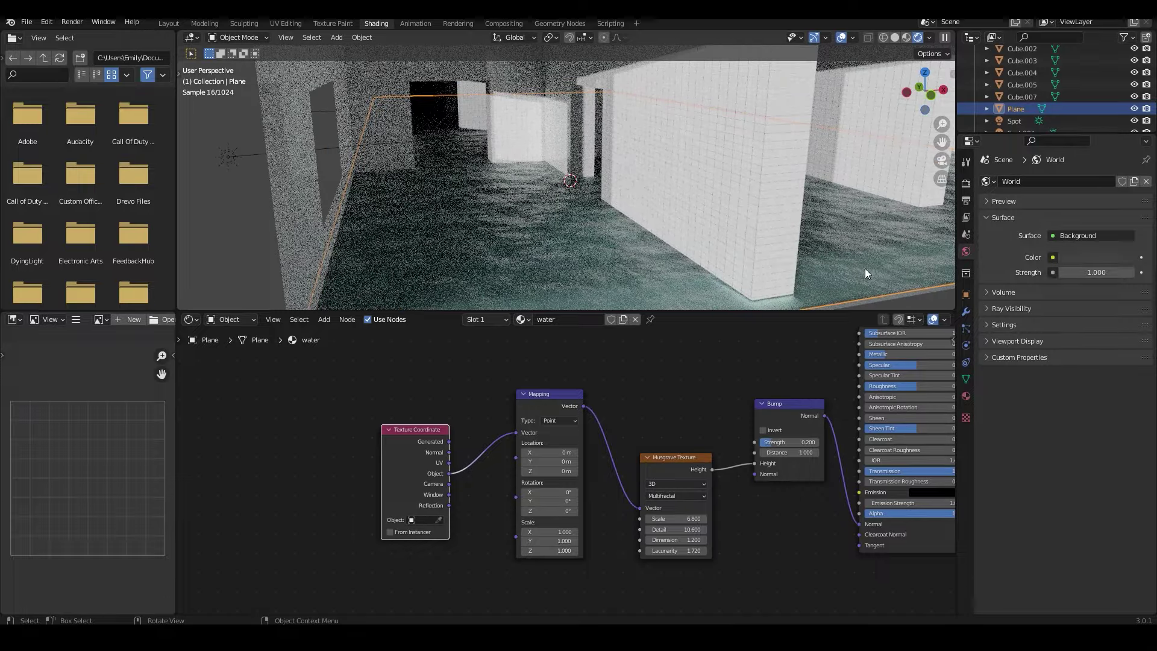
click(868, 270)
middle_drag(769, 235, 731, 205)
scroll(741, 208, down, 5)
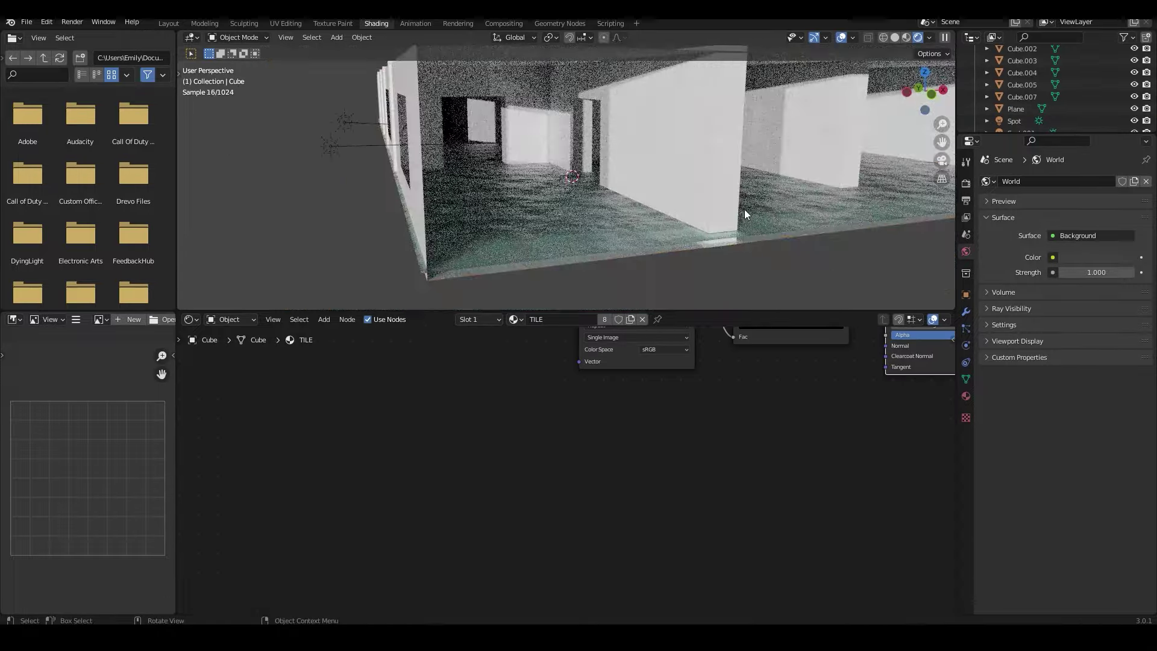
click(758, 233)
scroll(758, 233, up, 4)
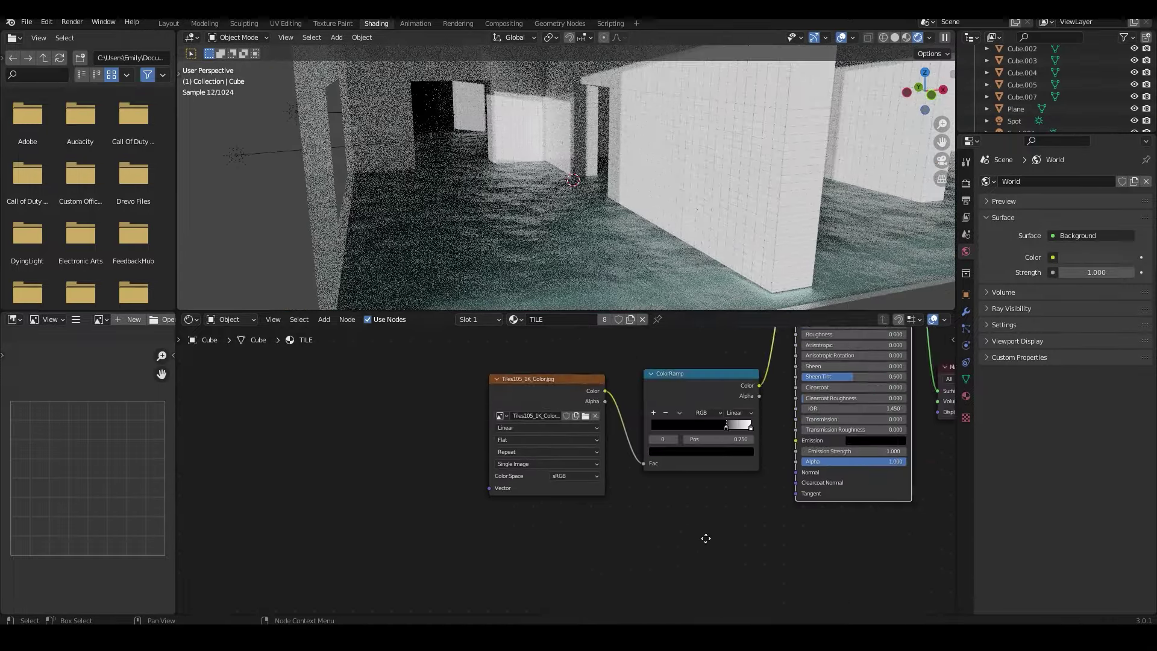
middle_drag(779, 414, 789, 498)
click(741, 476)
click(750, 373)
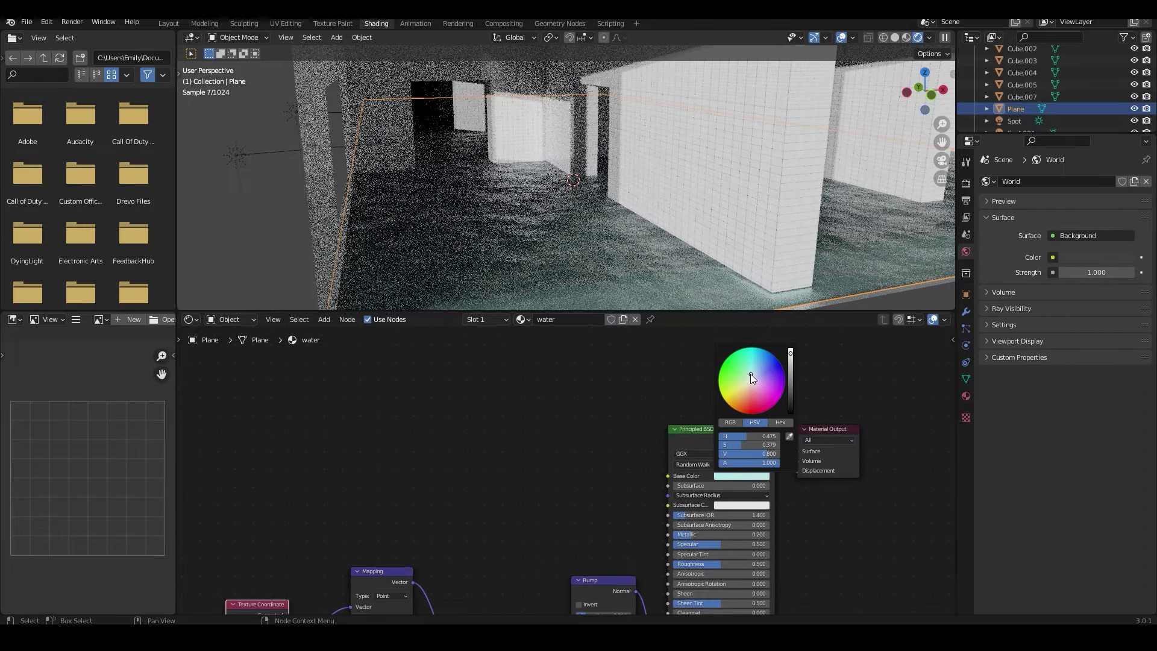
middle_drag(760, 226, 741, 217)
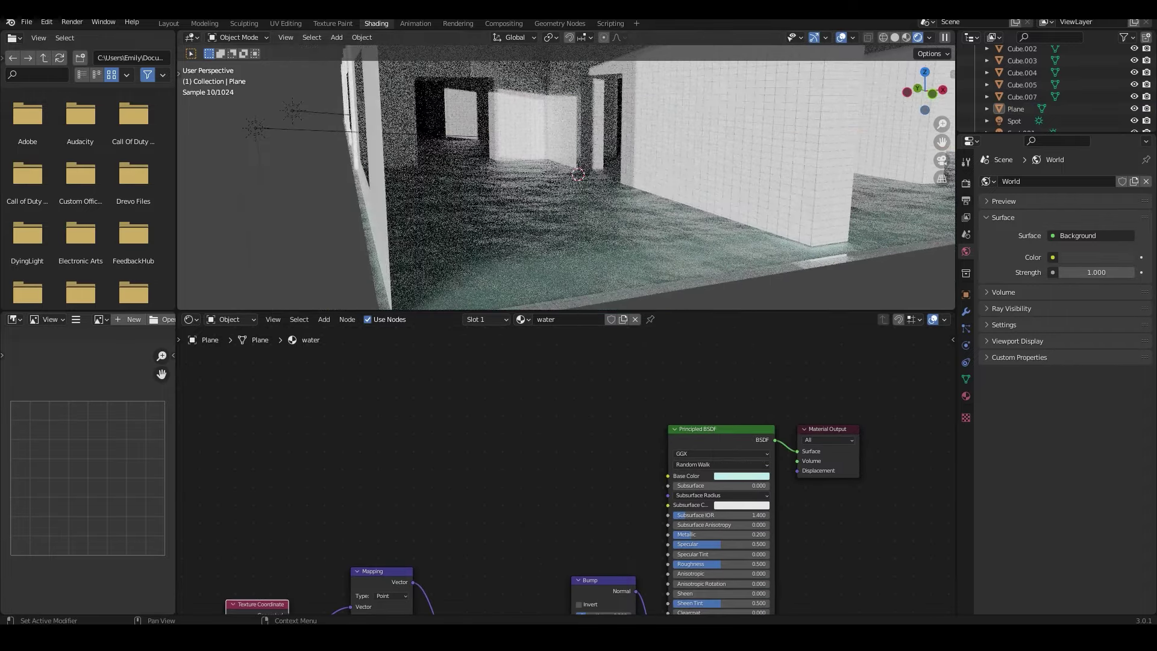
click(168, 23)
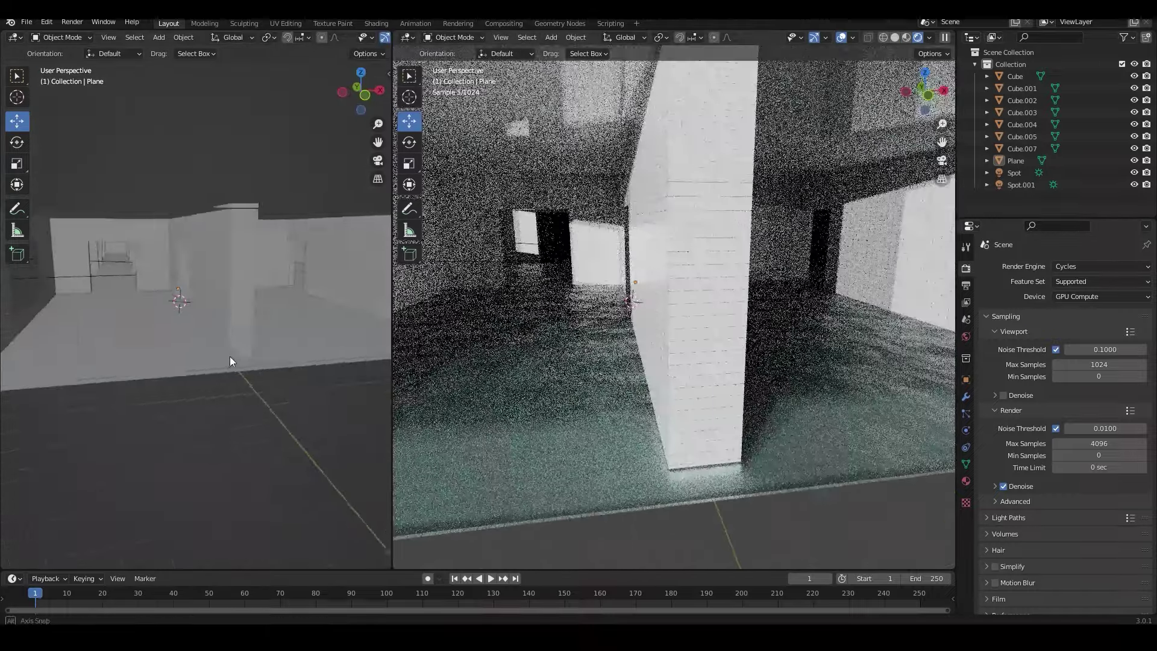
- Lower the area light's power to 13.1 W
middle_drag(827, 330, 551, 391)
scroll(551, 391, down, 8)
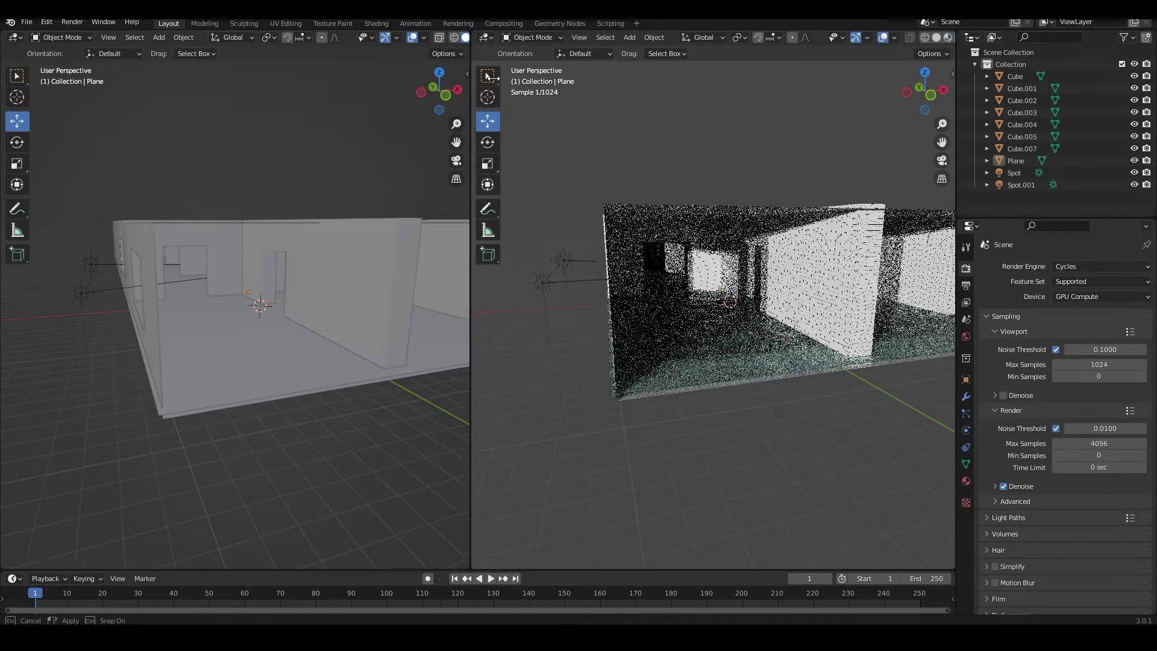
scroll(326, 334, up, 4)
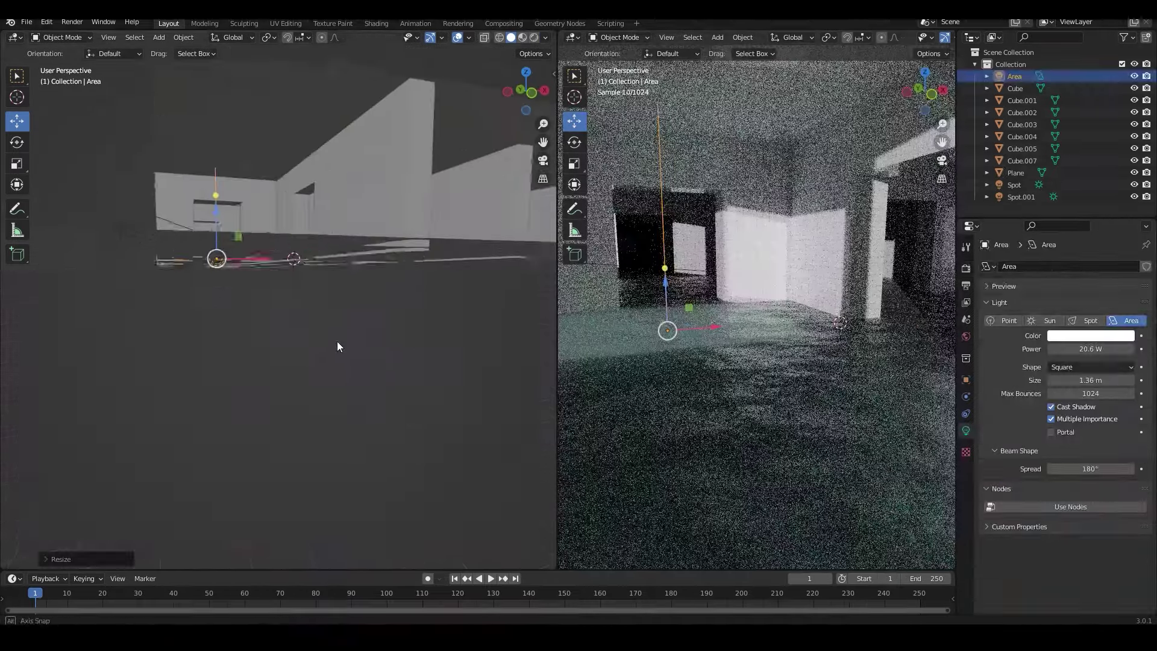
scroll(336, 345, up, 2)
scroll(661, 369, up, 6)
drag(1088, 349, 844, 365)
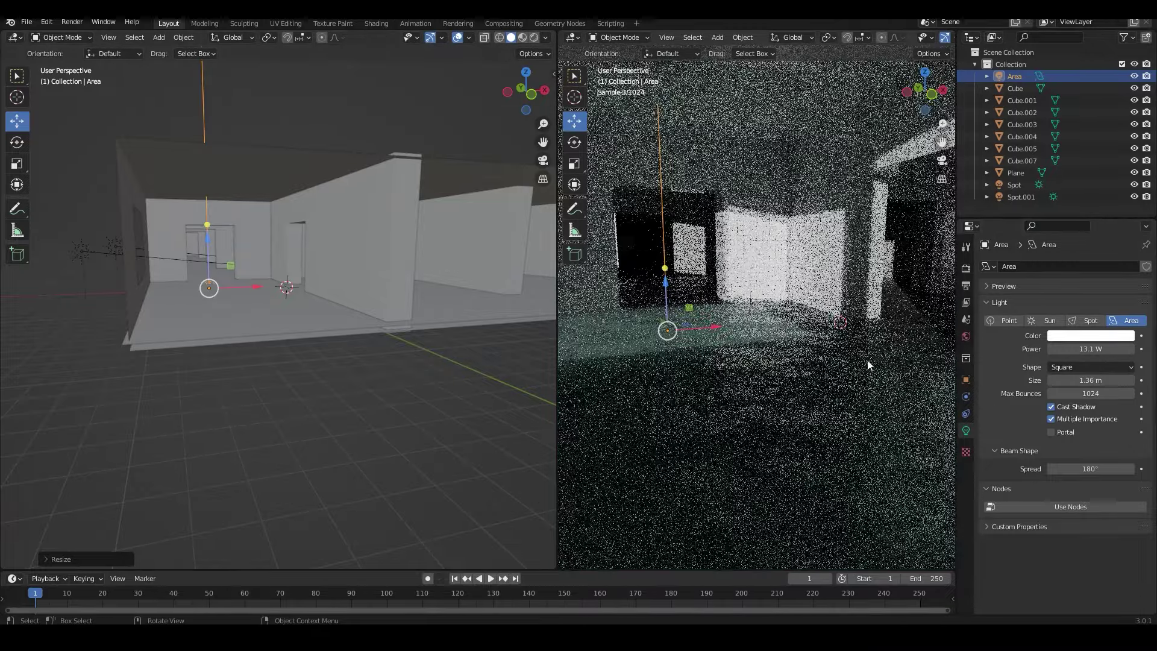
- Rotate, move and resize the area light so it sits against the corridor wall
middle_drag(223, 292, 262, 321)
key(shift+space)
key(r)
drag(225, 269, 303, 294)
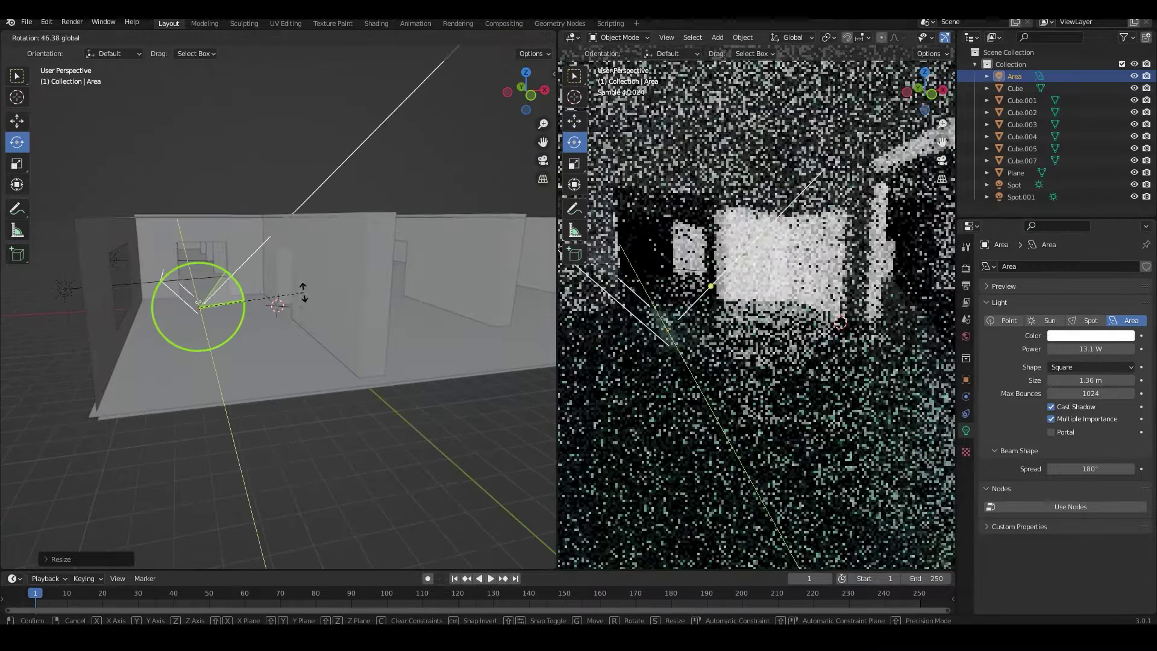
click(214, 500)
key(shift+space)
key(g)
drag(201, 270, 147, 272)
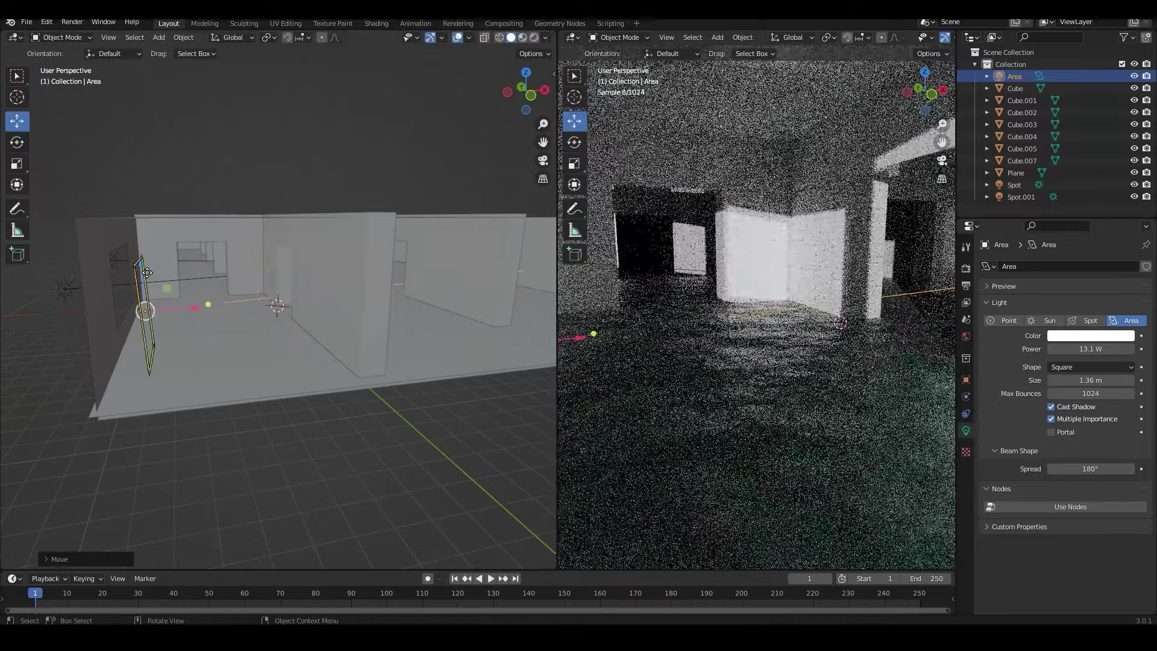
middle_drag(158, 275, 439, 359)
key(g)
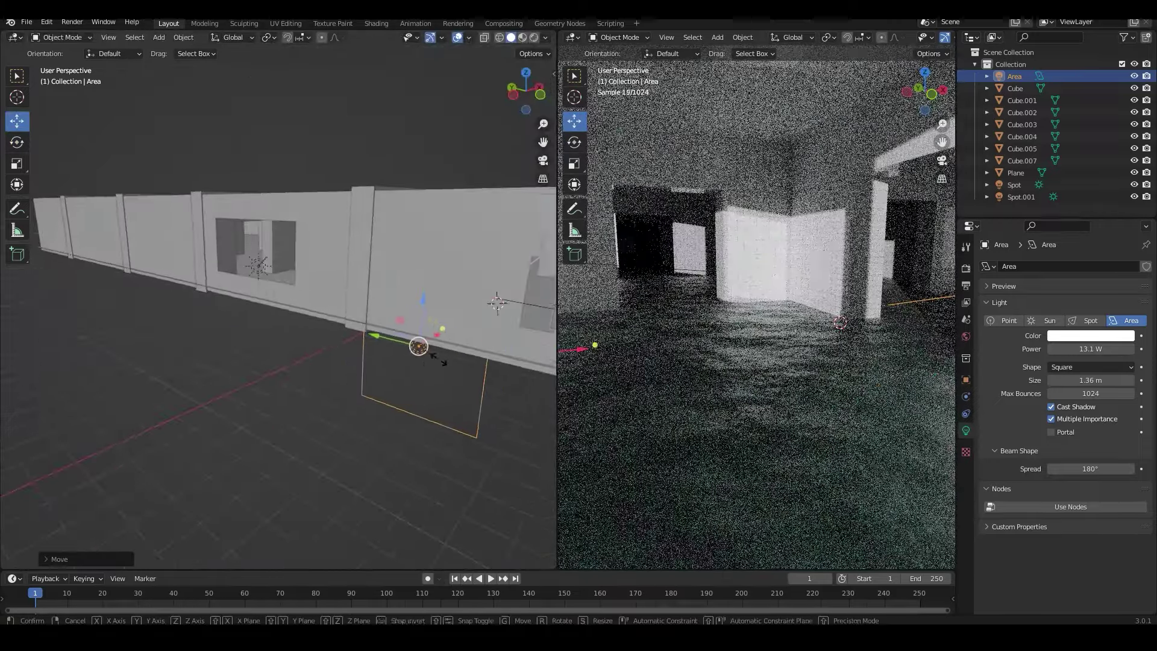
key(s)
key(Return)
- Rotate the area light 90° on Y and raise it higher on the wall
mouse_move(361, 337)
middle_down()
mouse_move(124, 307)
mouse_move(165, 315)
middle_up()
key(shift+space)
key(r)
drag(186, 261, 205, 277)
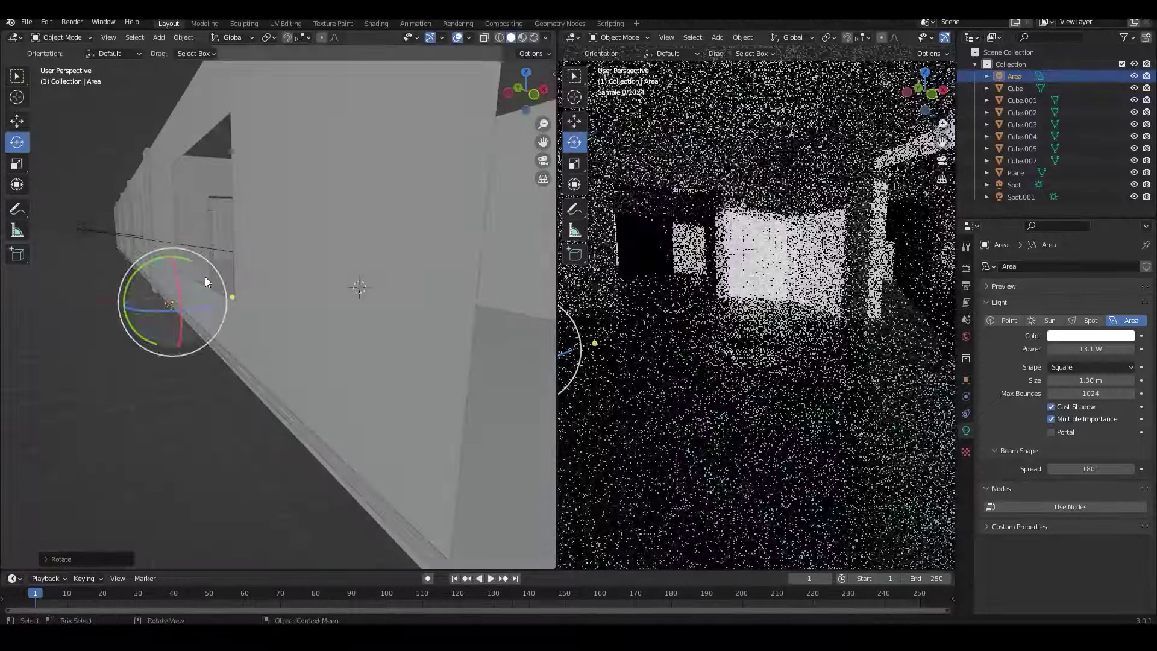
shift+middle_drag(205, 277, 150, 283)
text(n)
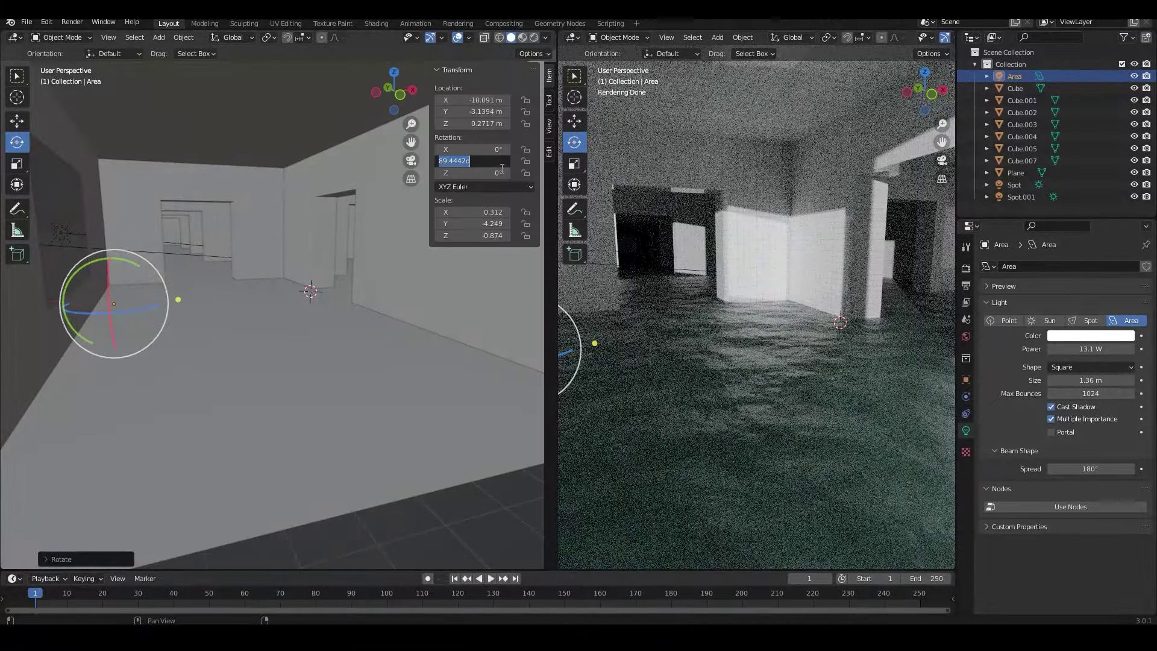
text(90)
key(Return)
mouse_move(362, 337)
middle_down()
mouse_move(289, 394)
mouse_move(181, 361)
middle_up()
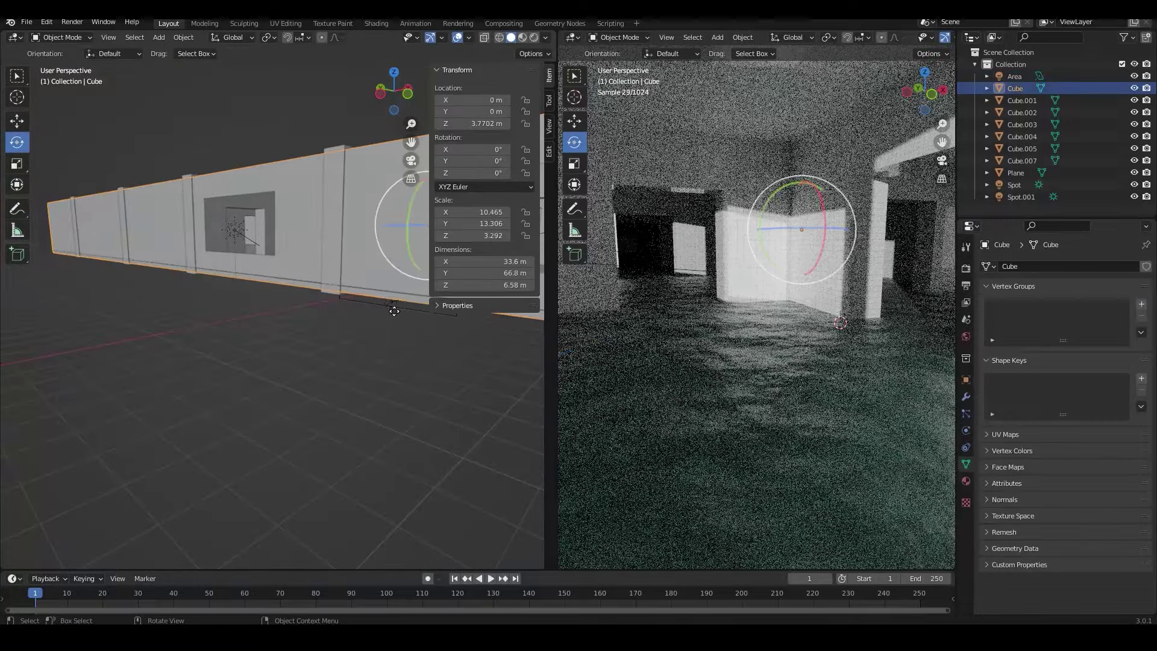
click(23, 125)
drag(392, 265, 392, 229)
scroll(331, 392, up, 5)
middle_drag(330, 392, 272, 362)
- Set the light's power to 26.7 W and duplicate it, moving the copy along Y
drag(1091, 349, 1115, 349)
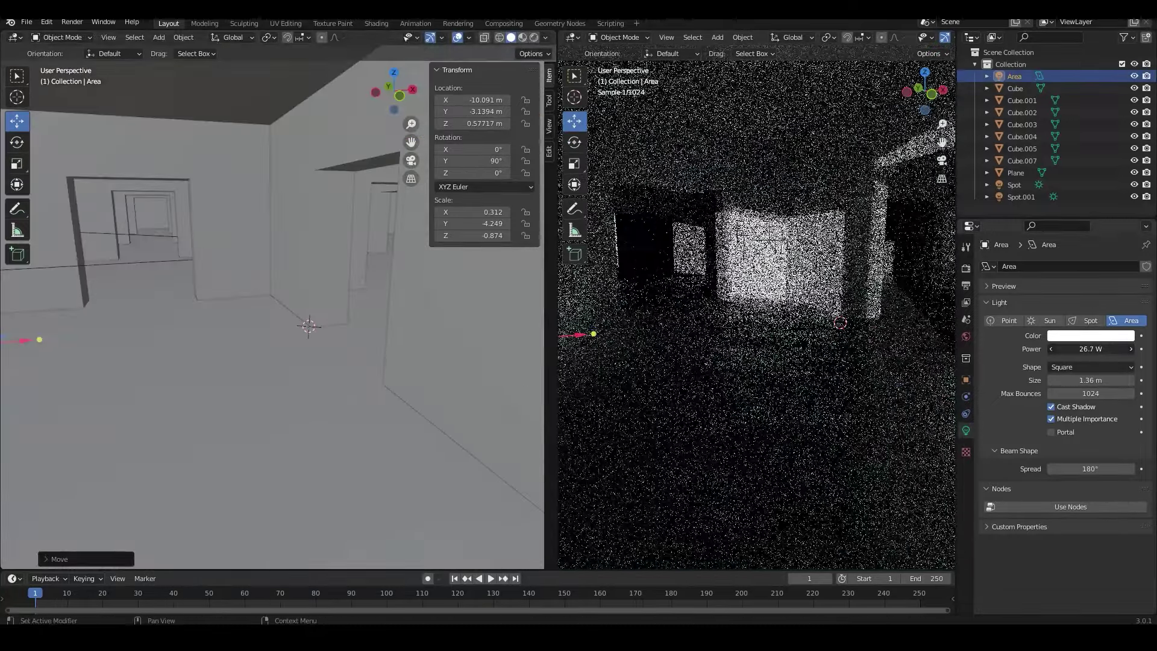
mouse_move(784, 362)
middle_down()
mouse_move(894, 353)
mouse_move(870, 366)
middle_up()
key(shift+d)
key(Escape)
scroll(341, 366, down, 5)
scroll(898, 374, up, 5)
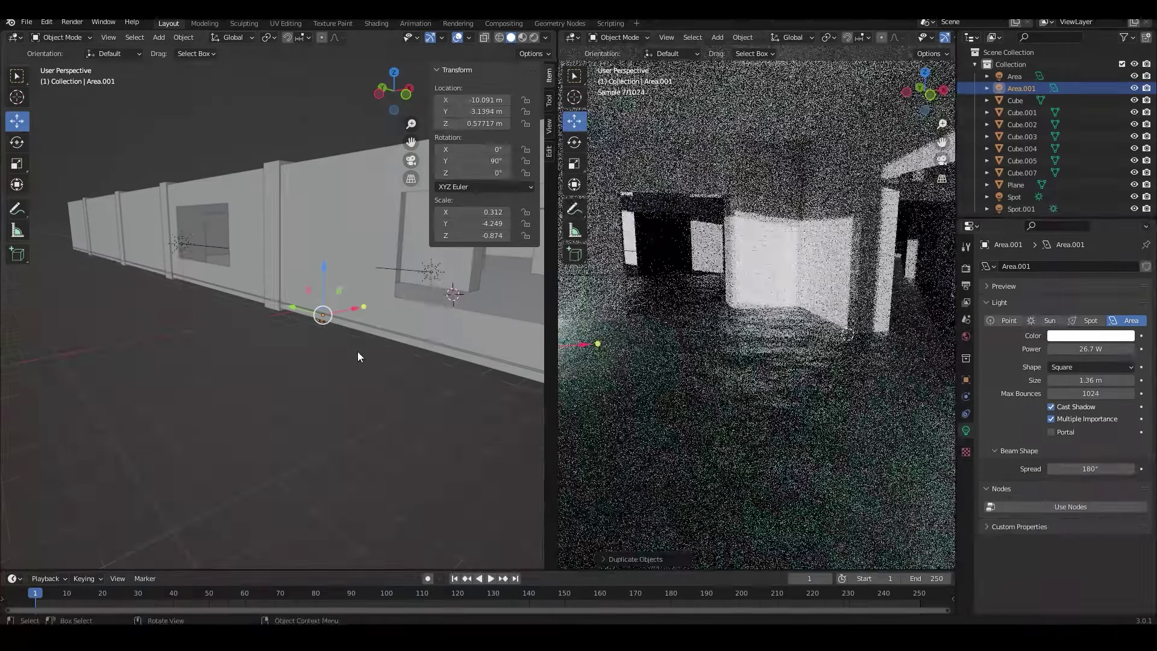
scroll(386, 374, up, 8)
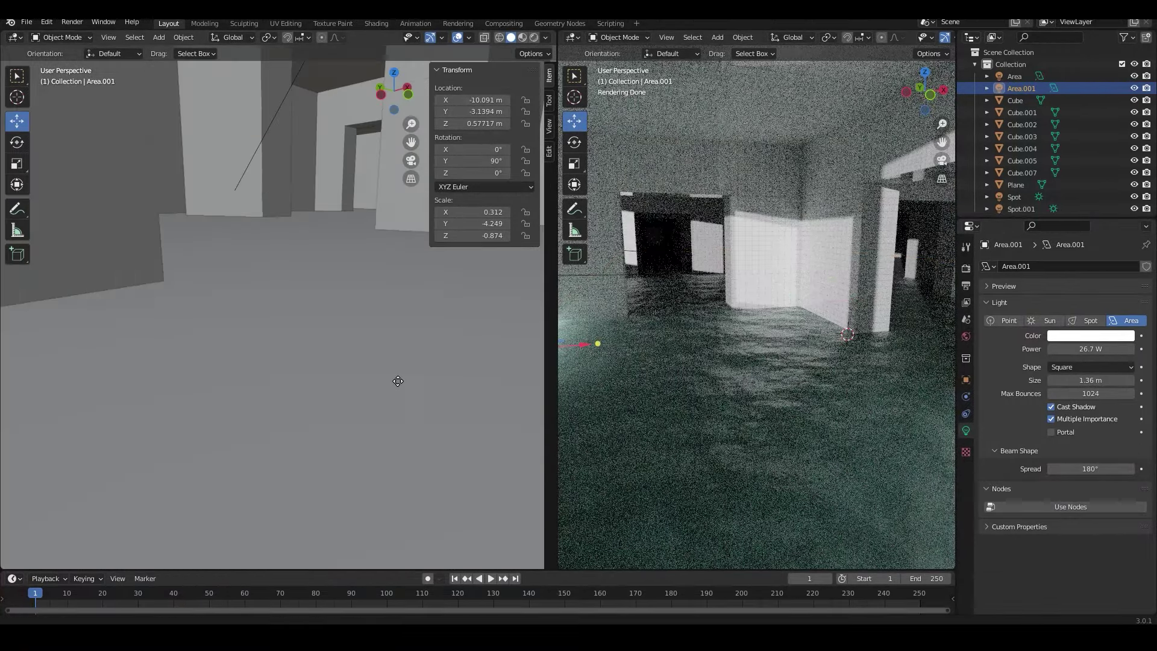
scroll(397, 381, down, 5)
key(g)
key(y)
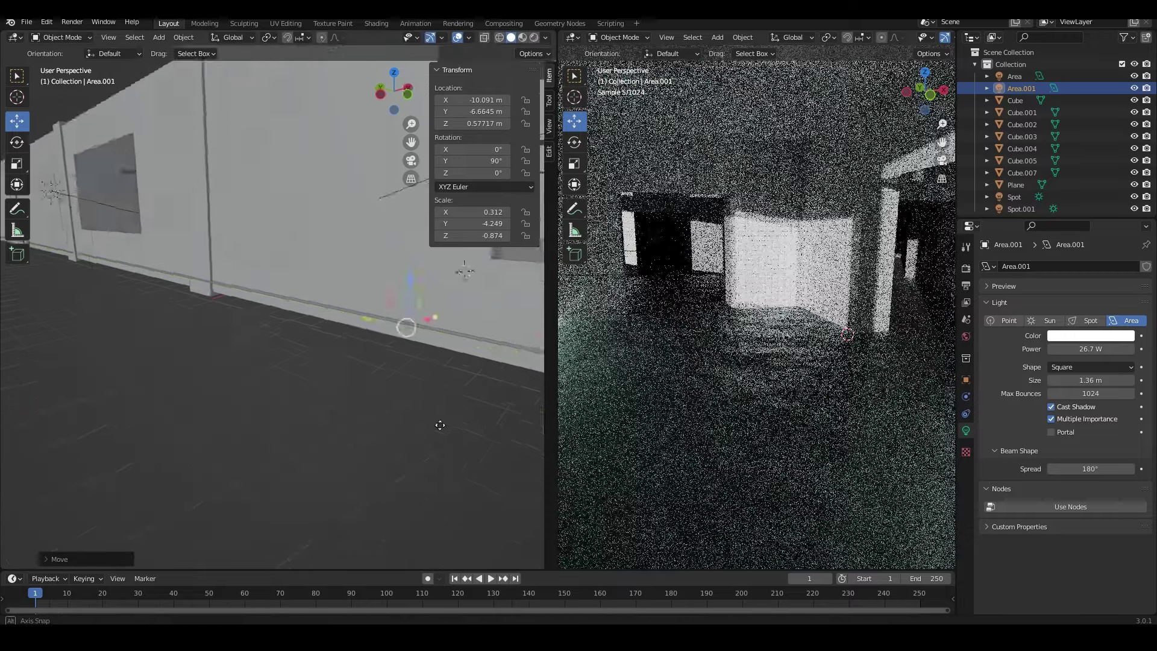
- Add an area light, lift and scale it at the ceiling, and raise power to 296.7 W
key(shift+a)
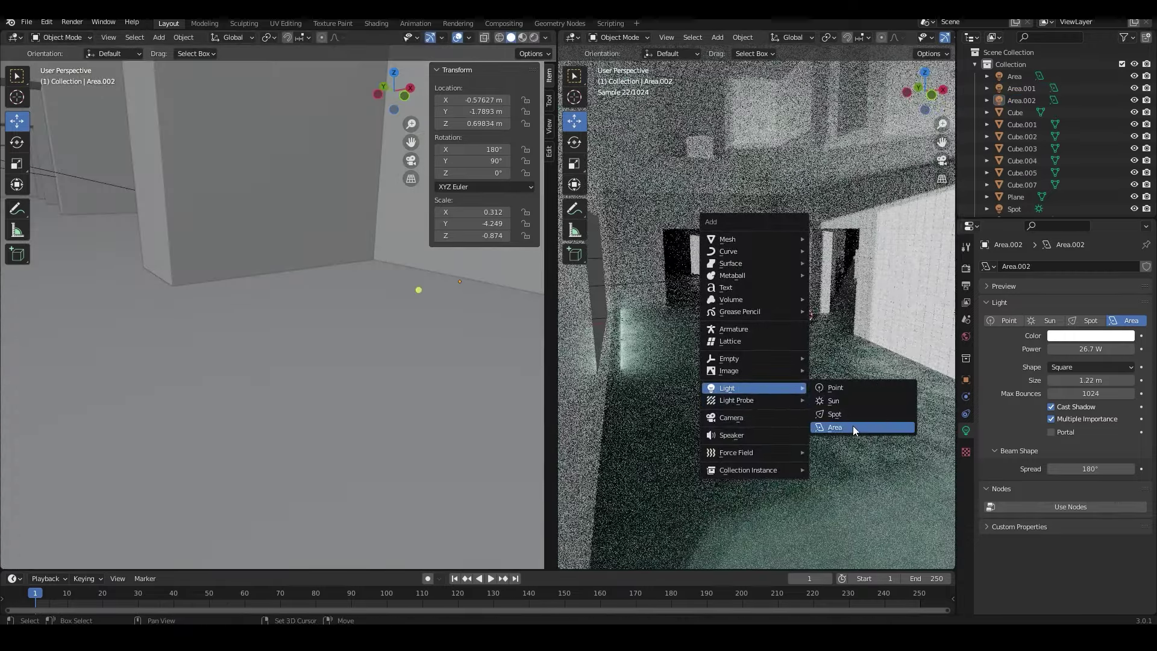
click(843, 427)
scroll(306, 248, down, 5)
key(g)
key(z)
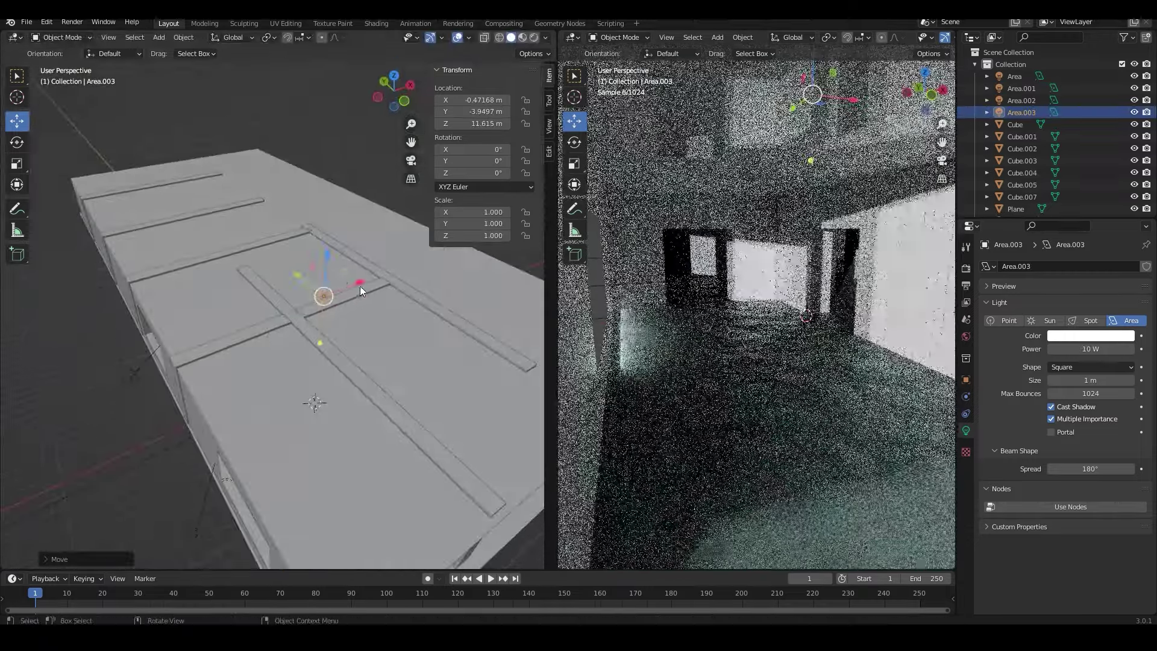
key(s)
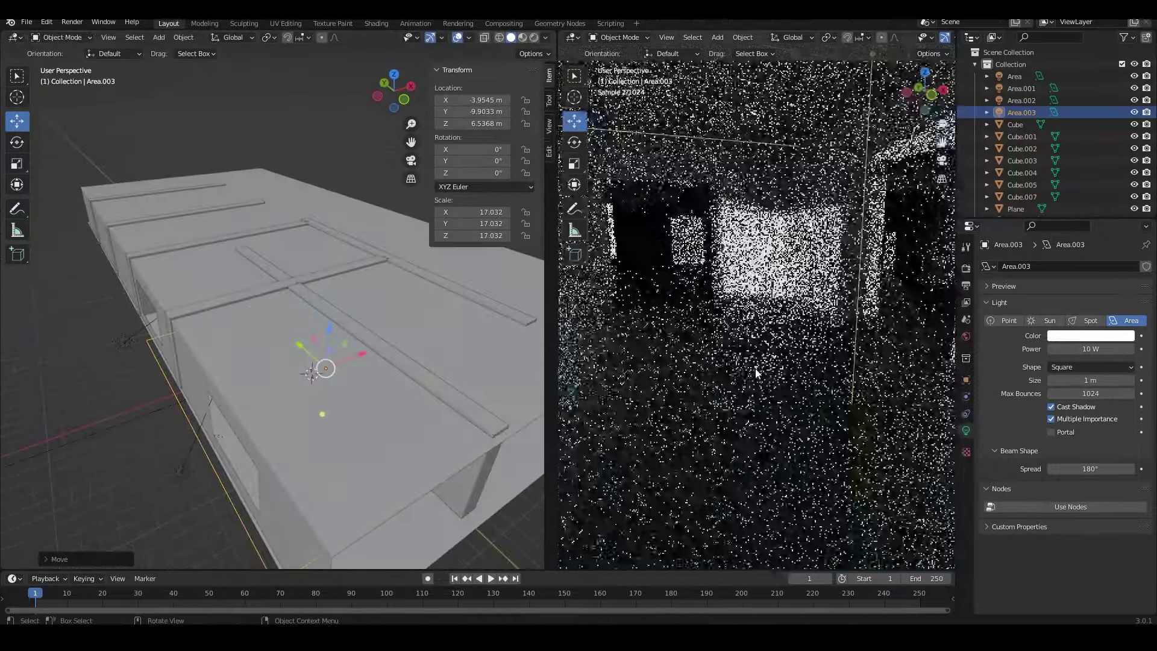
drag(1091, 349, 1145, 349)
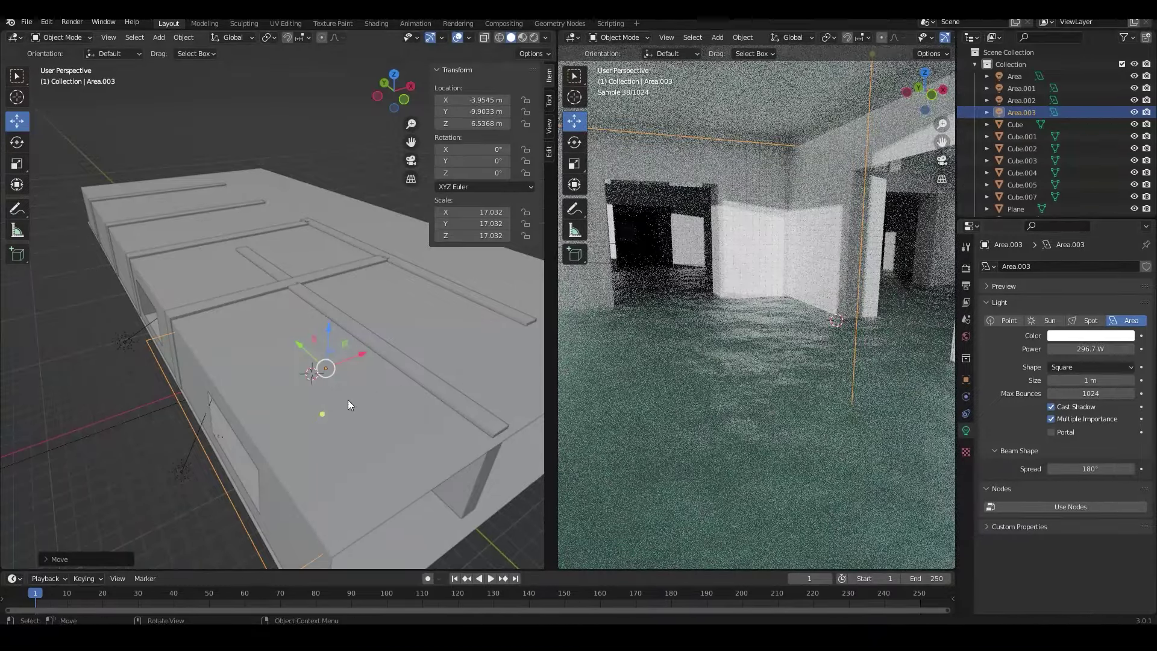
- Duplicate the ceiling light down near the water, flip it 180° on Y, set 14.9 W
middle_drag(349, 400, 233, 355)
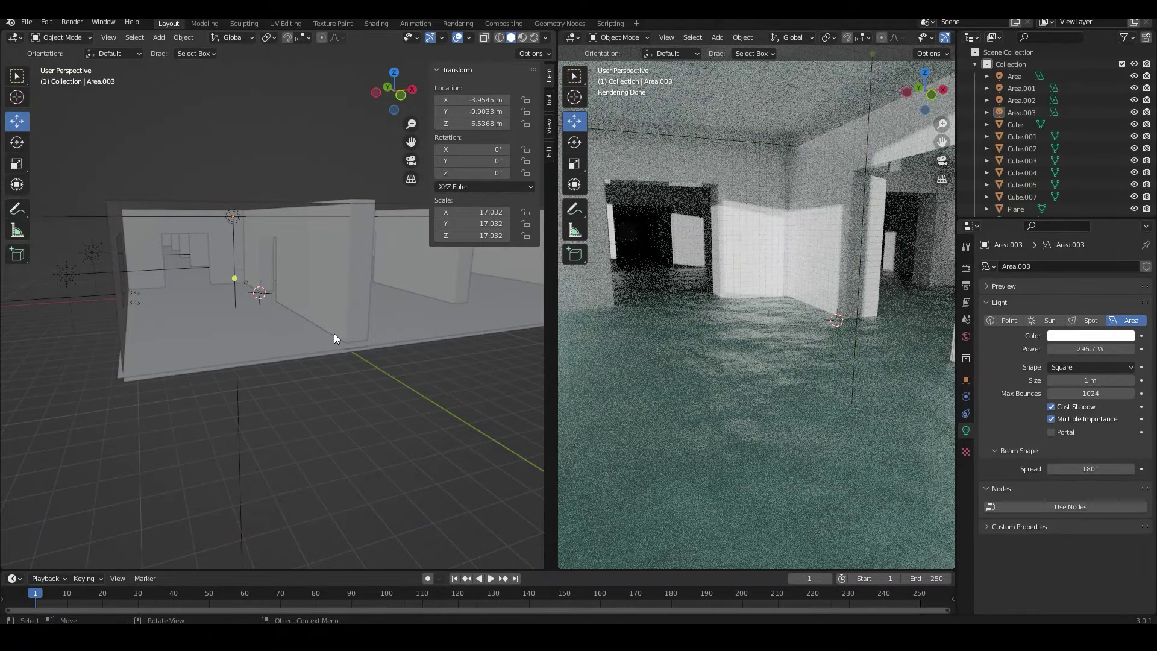
scroll(334, 334, up, 5)
click(229, 162)
key(shift+d)
scroll(255, 105, down, 5)
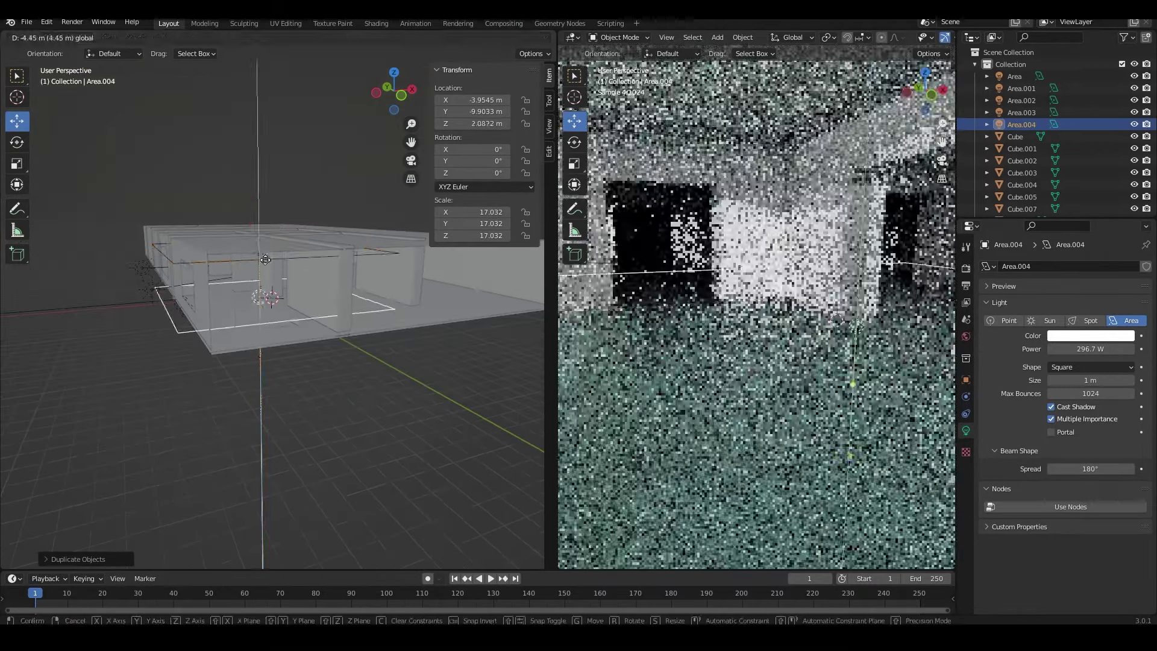
drag(241, 260, 257, 305)
click(17, 142)
mouse_move(301, 271)
mouse_down()
mouse_move(289, 343)
mouse_move(540, 187)
mouse_up()
drag(262, 265, 269, 273)
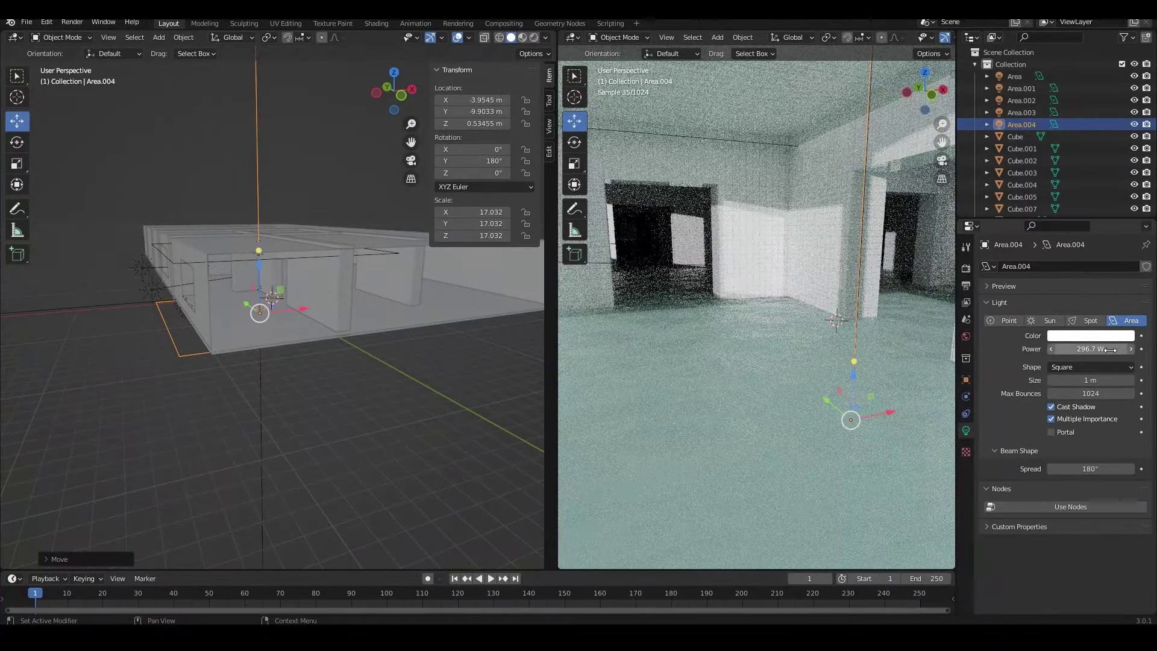
mouse_move(1110, 349)
mouse_down()
mouse_move(1054, 350)
mouse_move(1091, 349)
mouse_up()
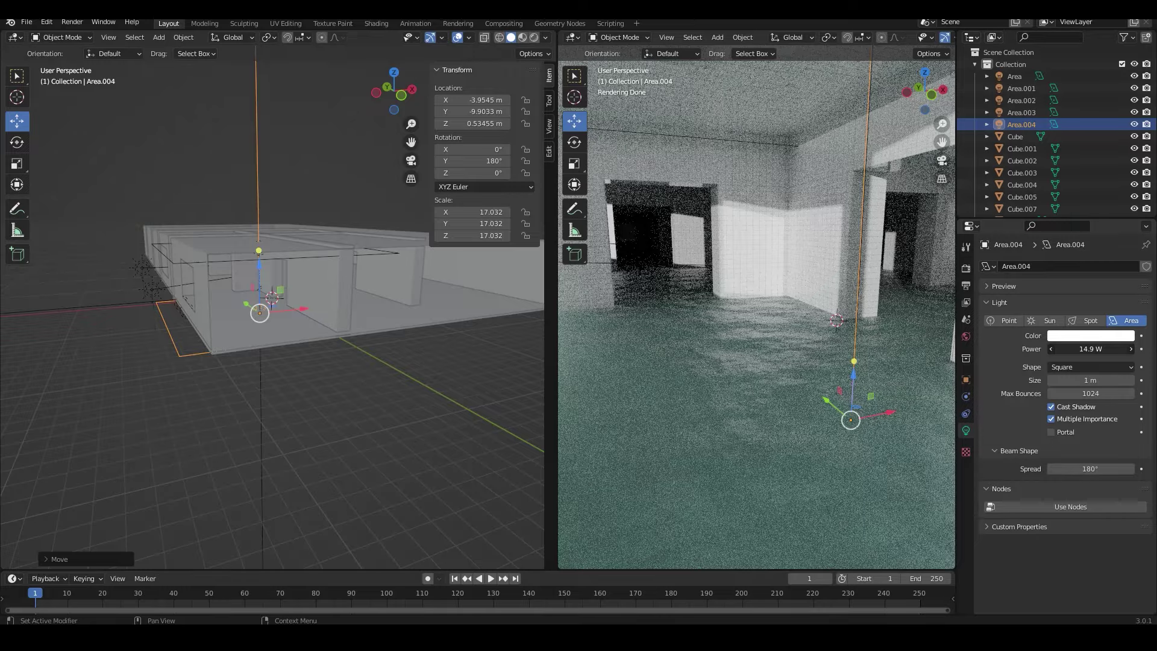
- Set the water material's Principled BSDF Roughness to 0.000 for a fully glossy surface
click(723, 396)
click(376, 22)
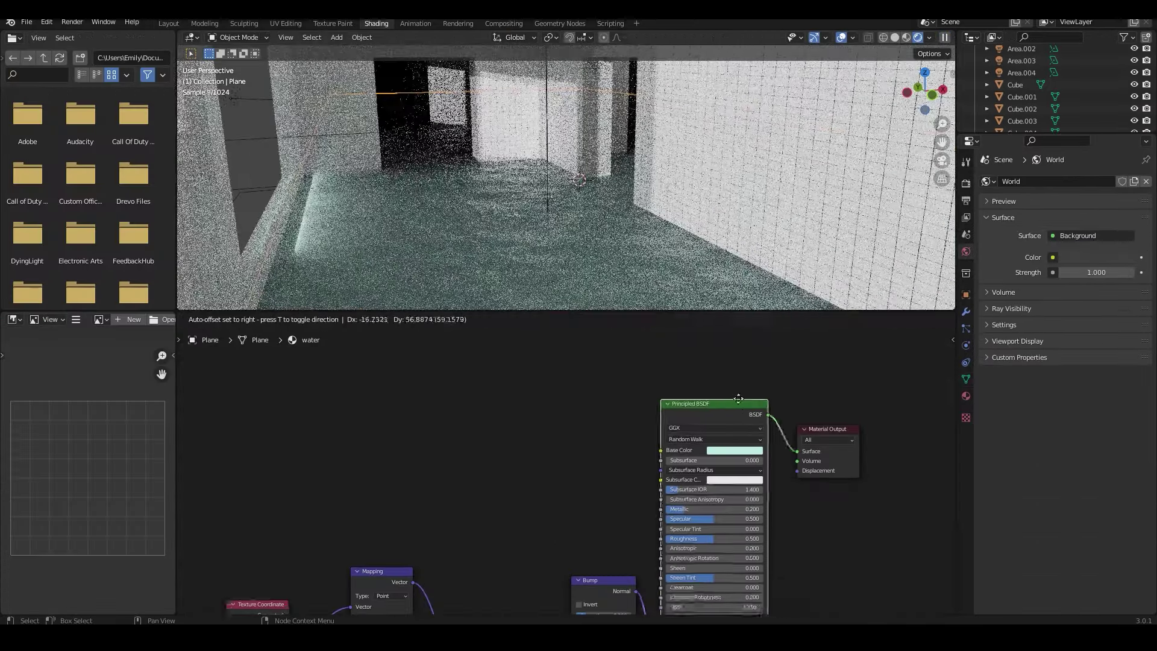
middle_drag(814, 591, 802, 493)
scroll(602, 262, up, 3)
scroll(683, 203, up, 2)
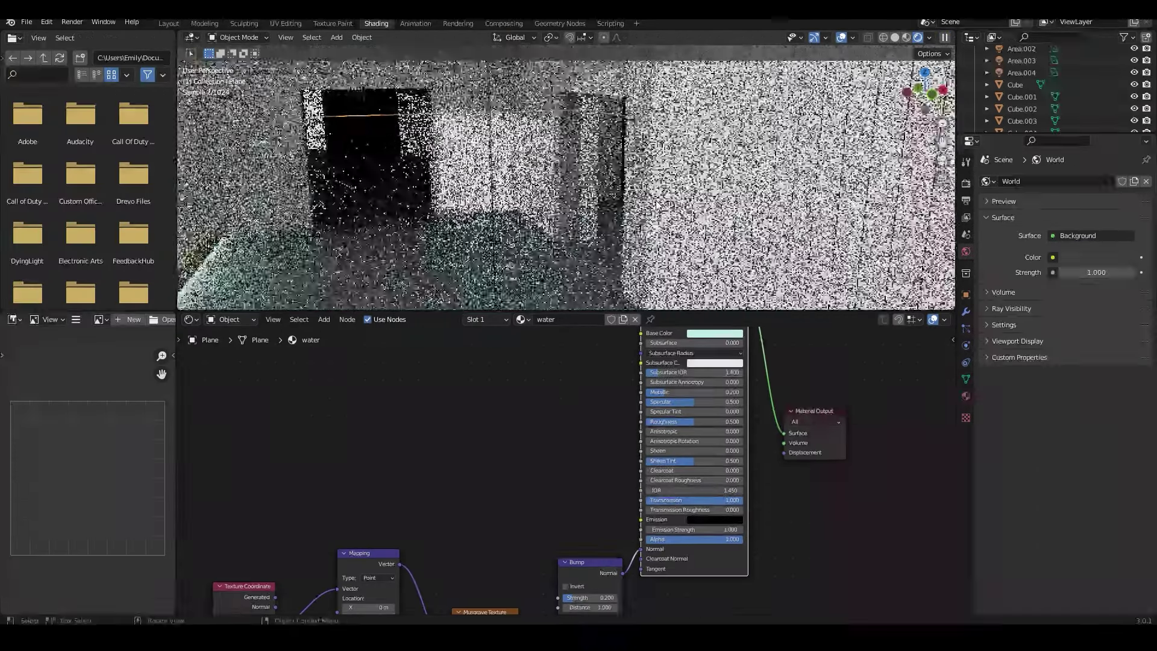
scroll(668, 199, down, 4)
middle_drag(669, 199, 633, 187)
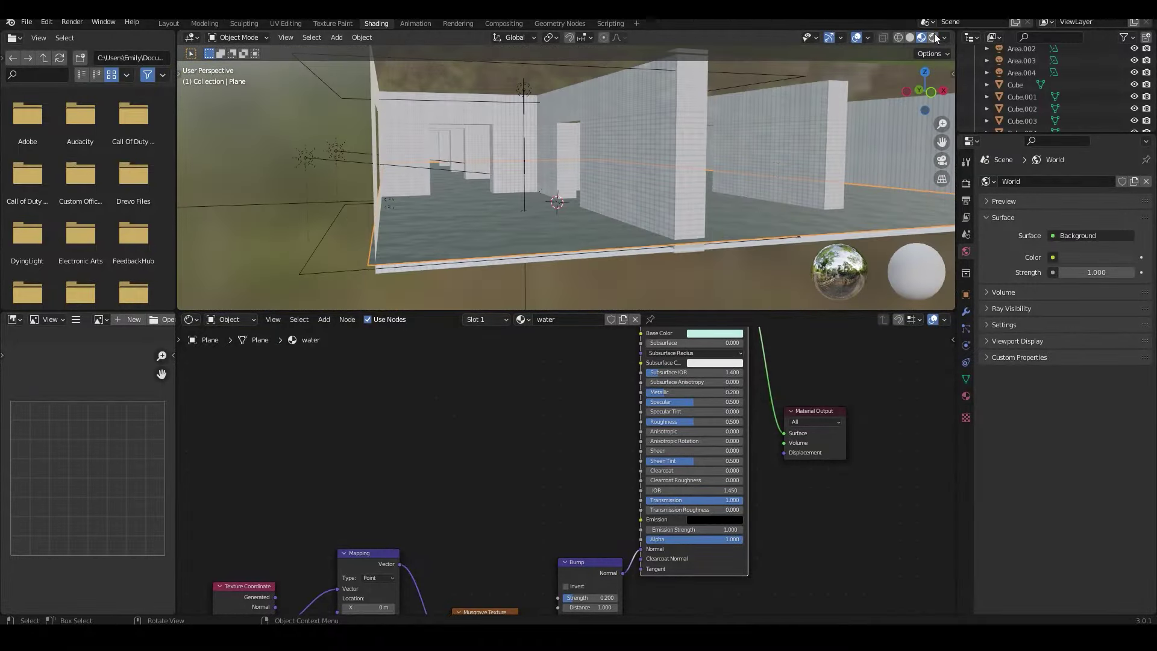
scroll(633, 188, up, 5)
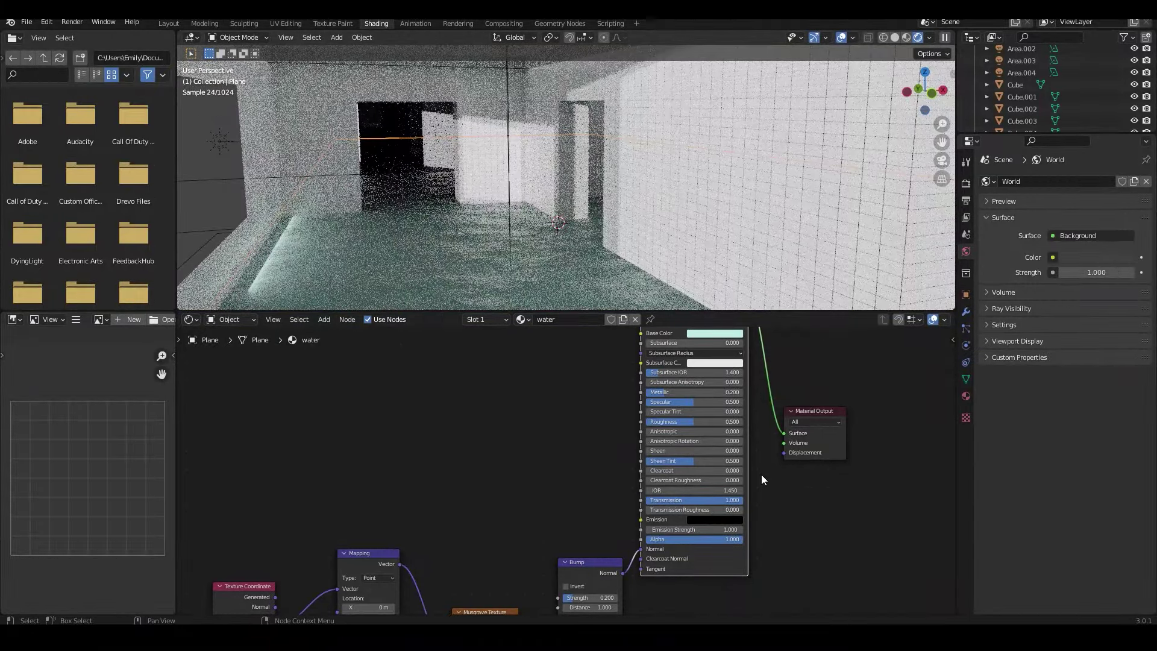
scroll(730, 472, up, 1)
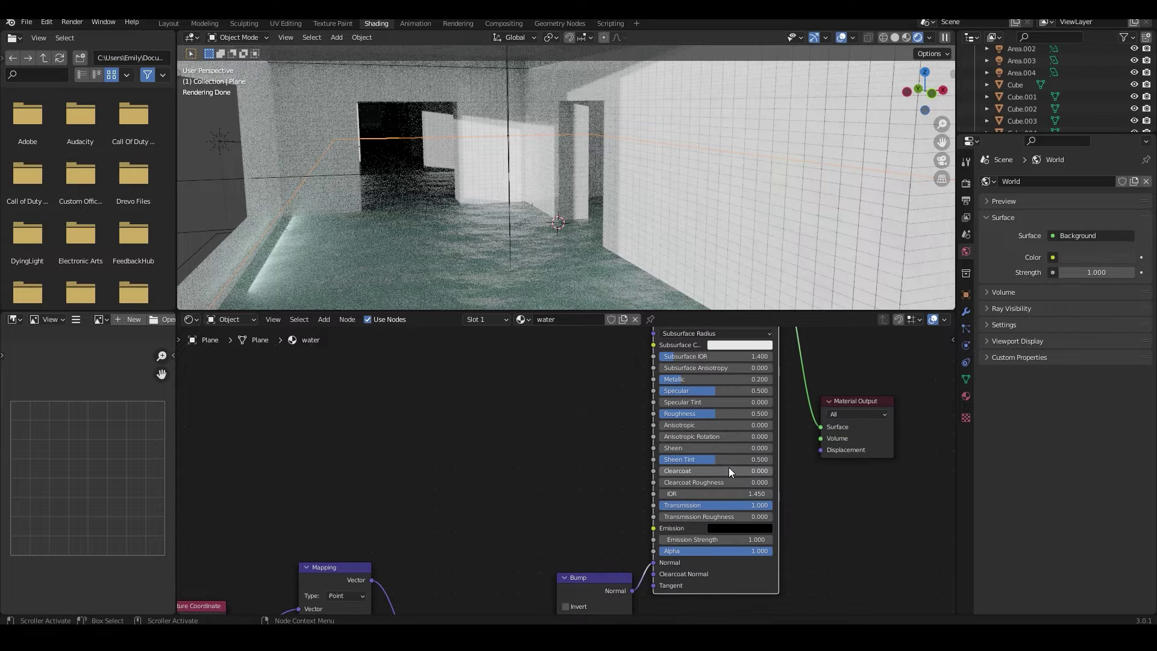
drag(754, 412, 675, 413)
scroll(422, 181, down, 3)
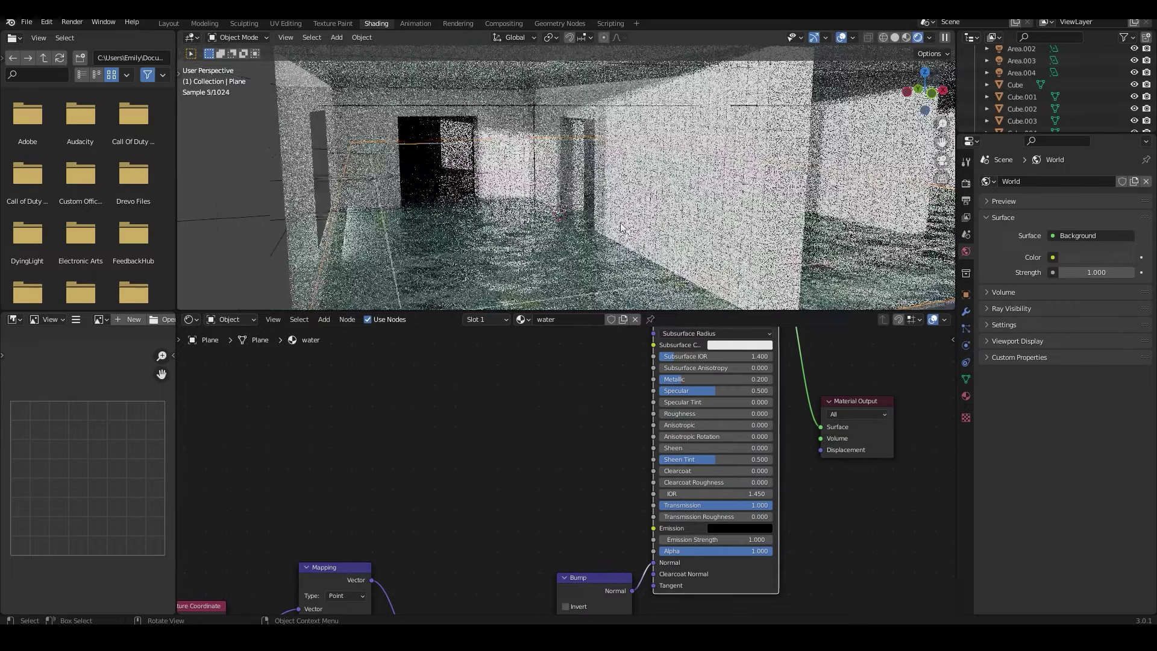
middle_drag(422, 181, 230, 37)
click(169, 23)
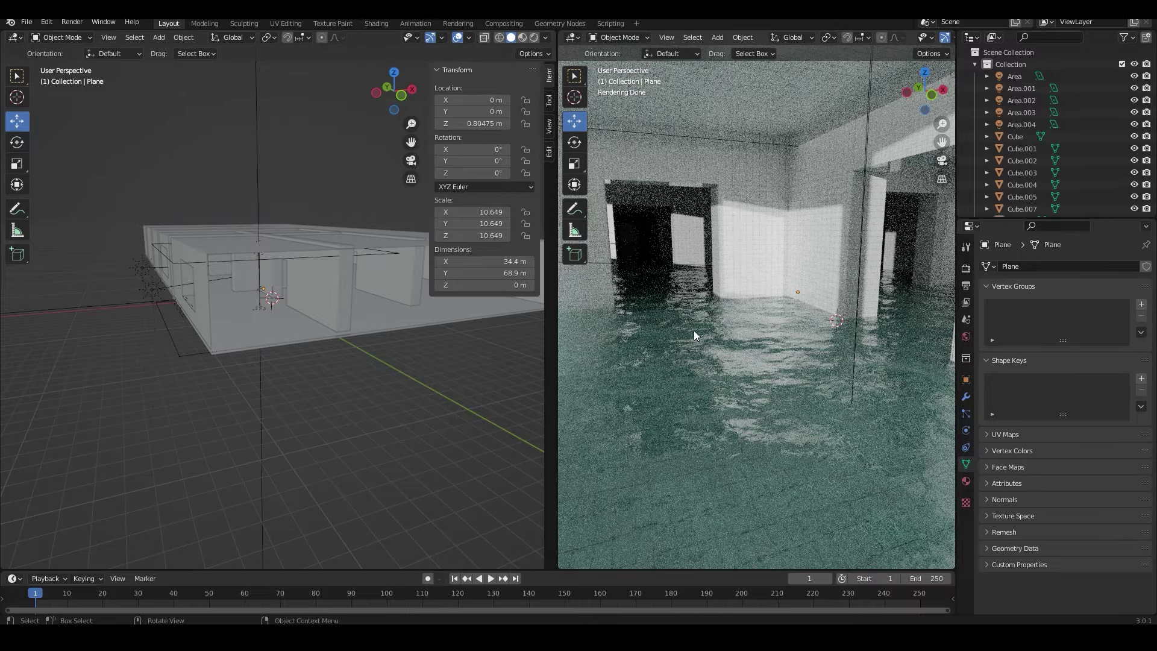
- Add a camera and place it inside the flooded room
scroll(289, 394, up, 2)
scroll(342, 400, up, 2)
scroll(349, 392, up, 3)
scroll(348, 394, up, 1)
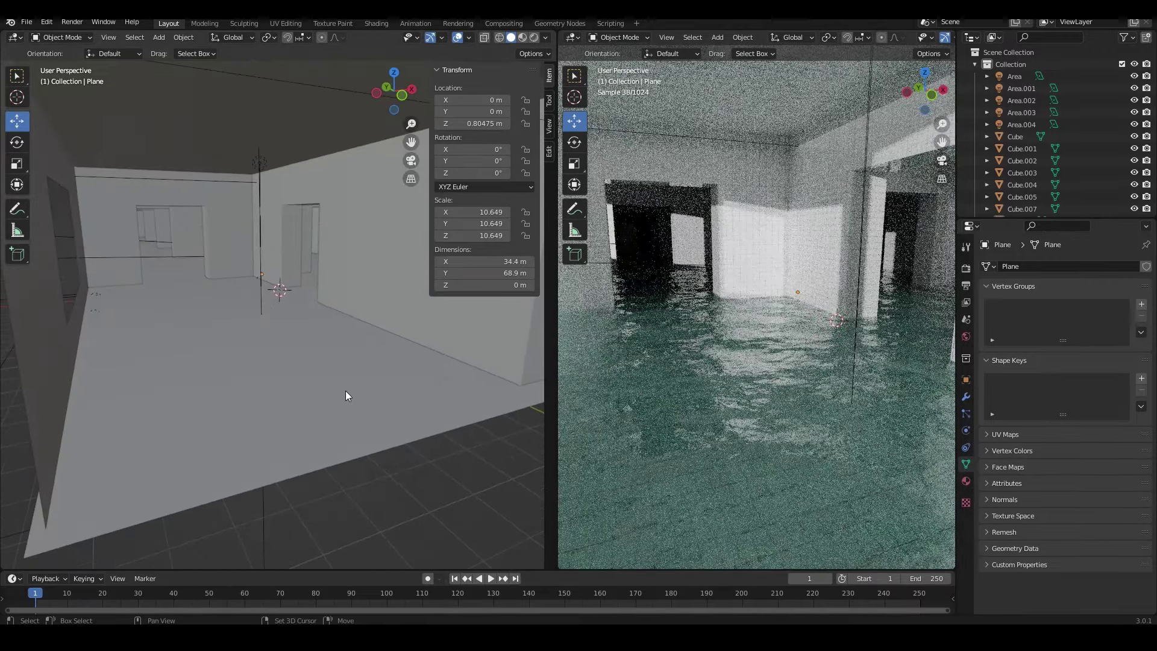
key(shift+a)
click(308, 402)
key(g)
click(371, 284)
- Look through the camera, frame the far doorways, and preview it rendered
scroll(371, 285, down, 3)
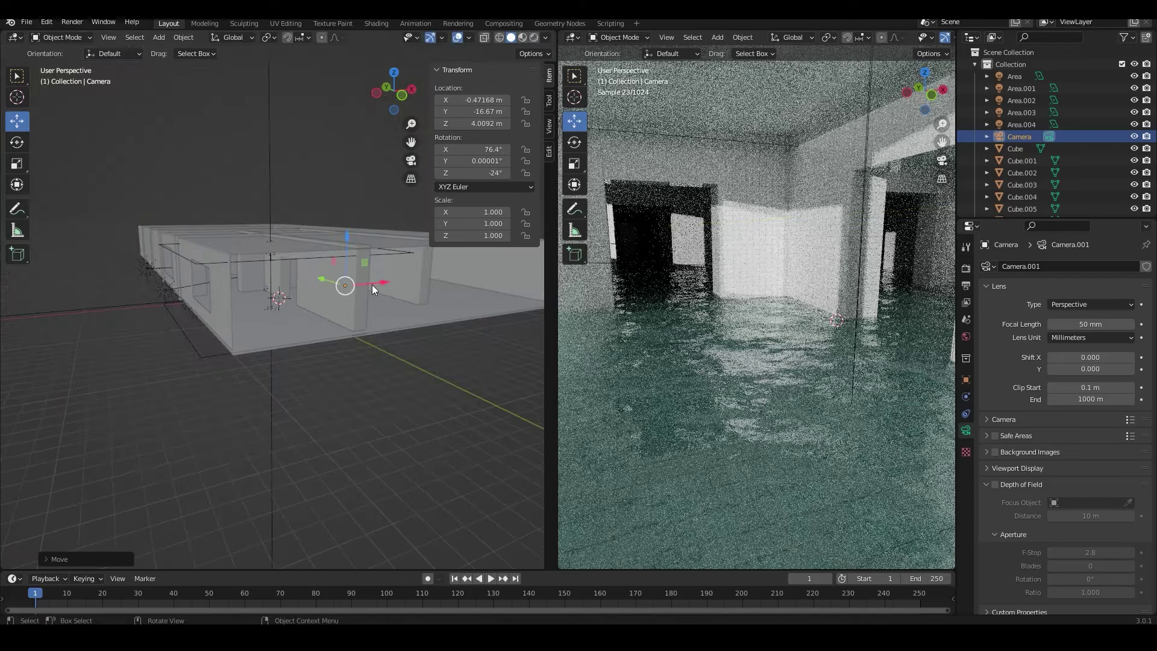
key(KP_0)
mouse_move(473, 100)
mouse_down()
mouse_move(434, 99)
mouse_move(452, 112)
mouse_up()
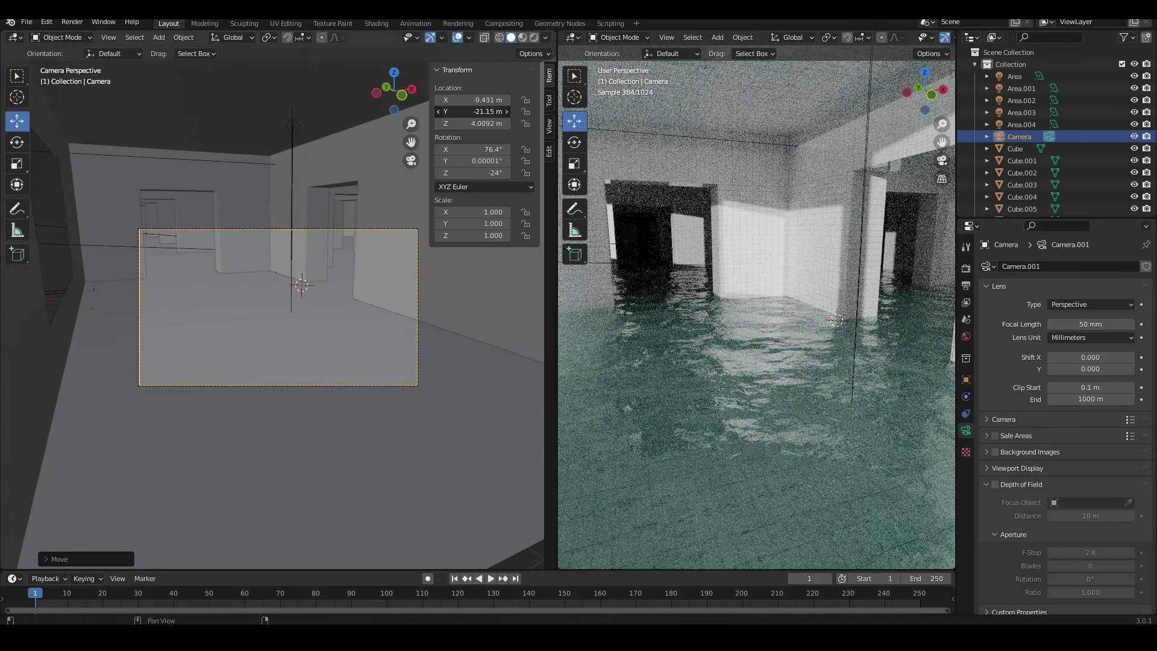
drag(473, 149, 500, 149)
drag(473, 111, 488, 111)
drag(473, 99, 461, 99)
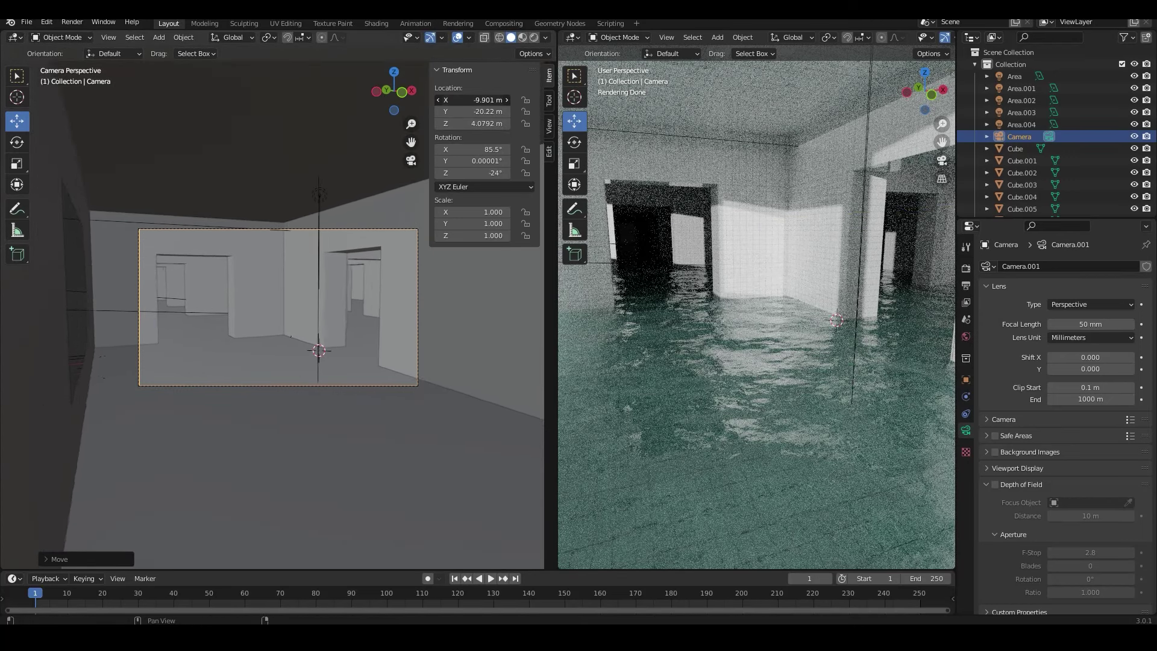
key(z)
click(489, 276)
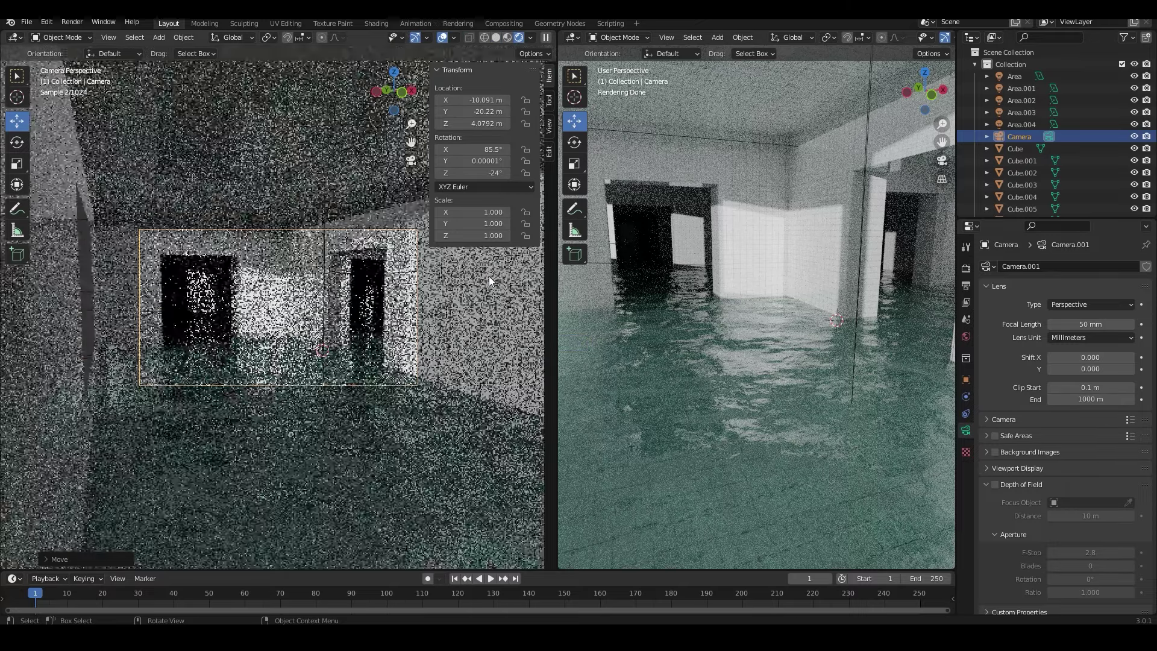
- Set the second view to solid shading, tilt the camera up and reposition it
key(z)
click(780, 366)
scroll(780, 367, down, 6)
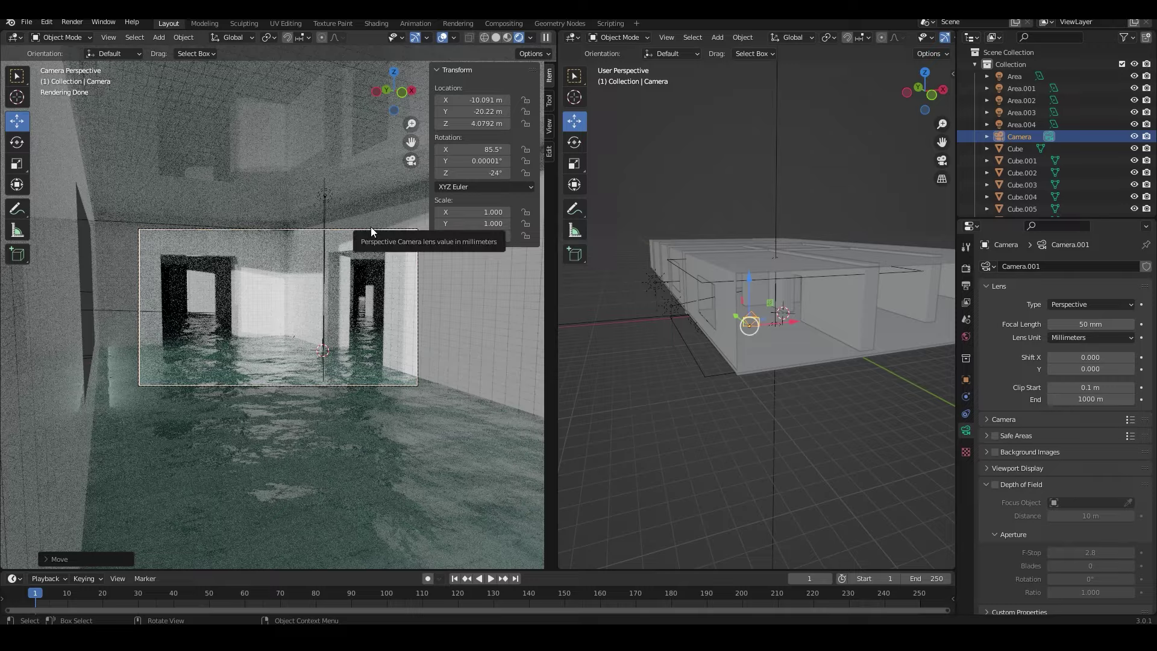
drag(470, 149, 482, 149)
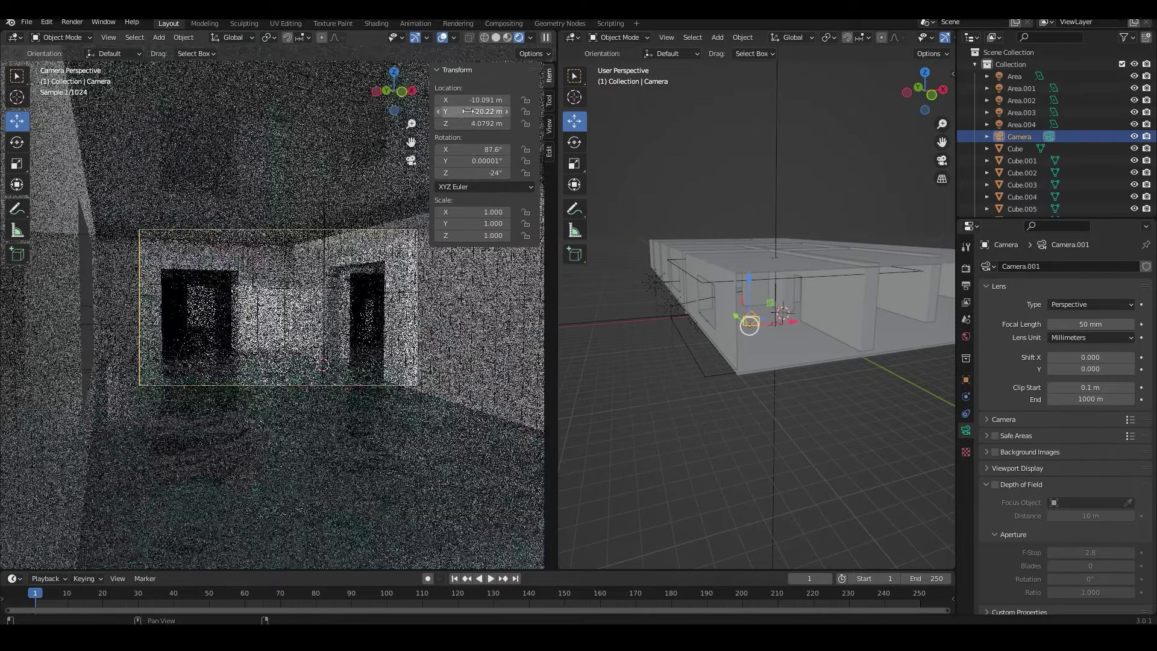
click(524, 338)
click(473, 123)
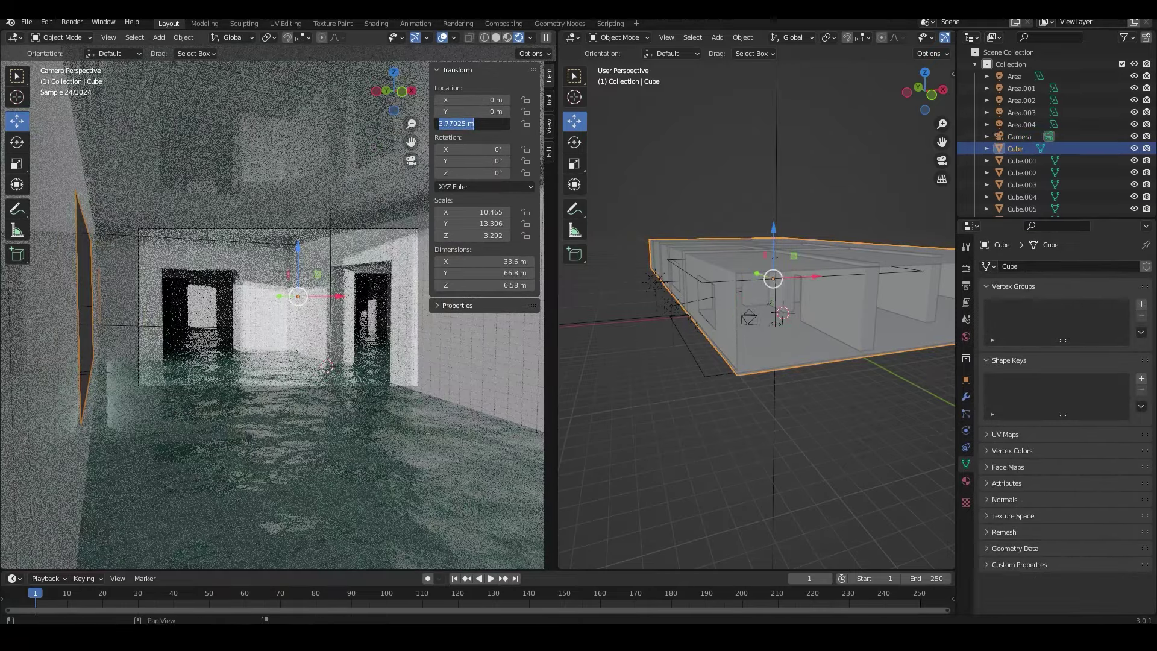
key(ctrl+z)
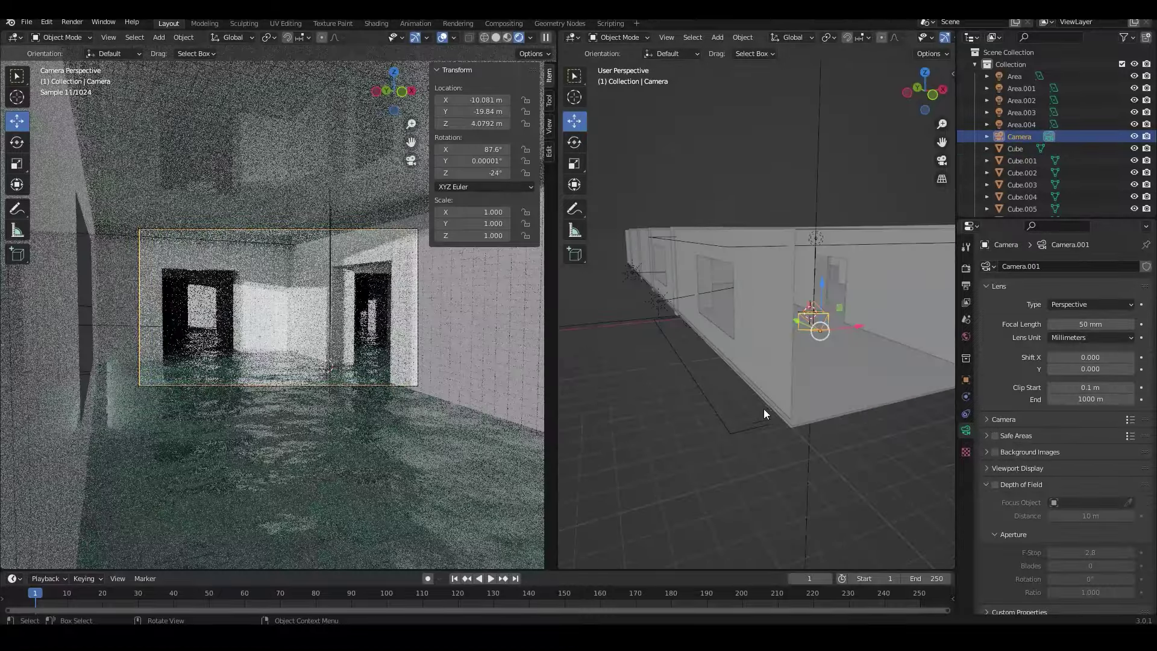
middle_drag(764, 409, 850, 336)
key(g)
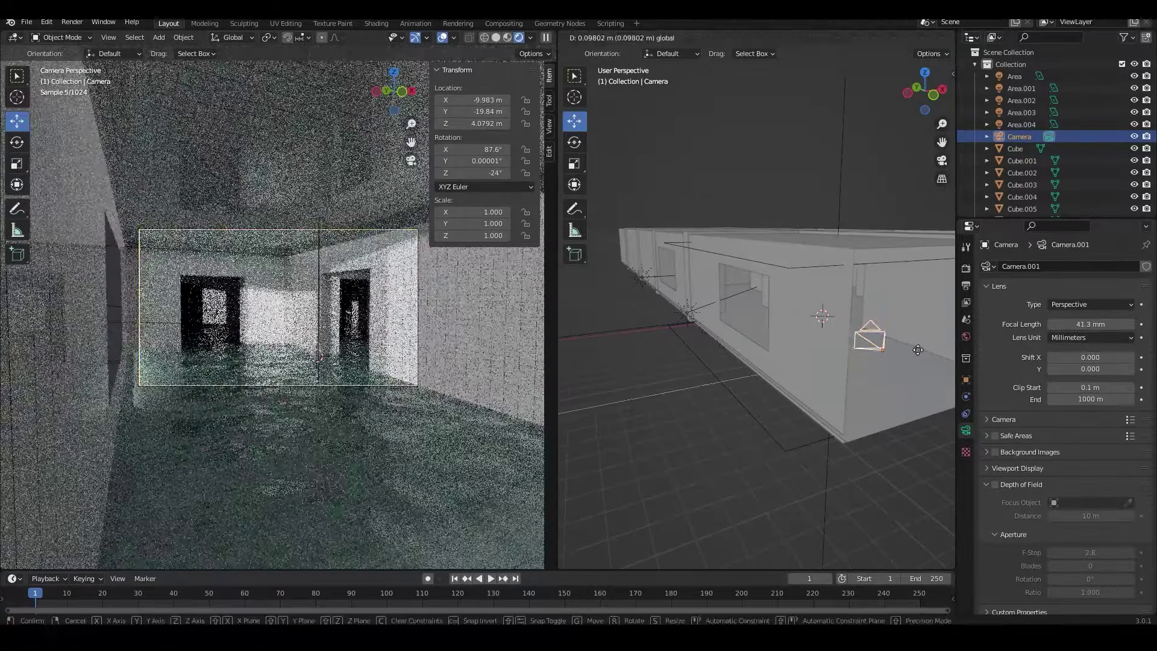
click(917, 349)
- Set output resolution to 1920 × 1141 px and lower the camera slightly
click(966, 268)
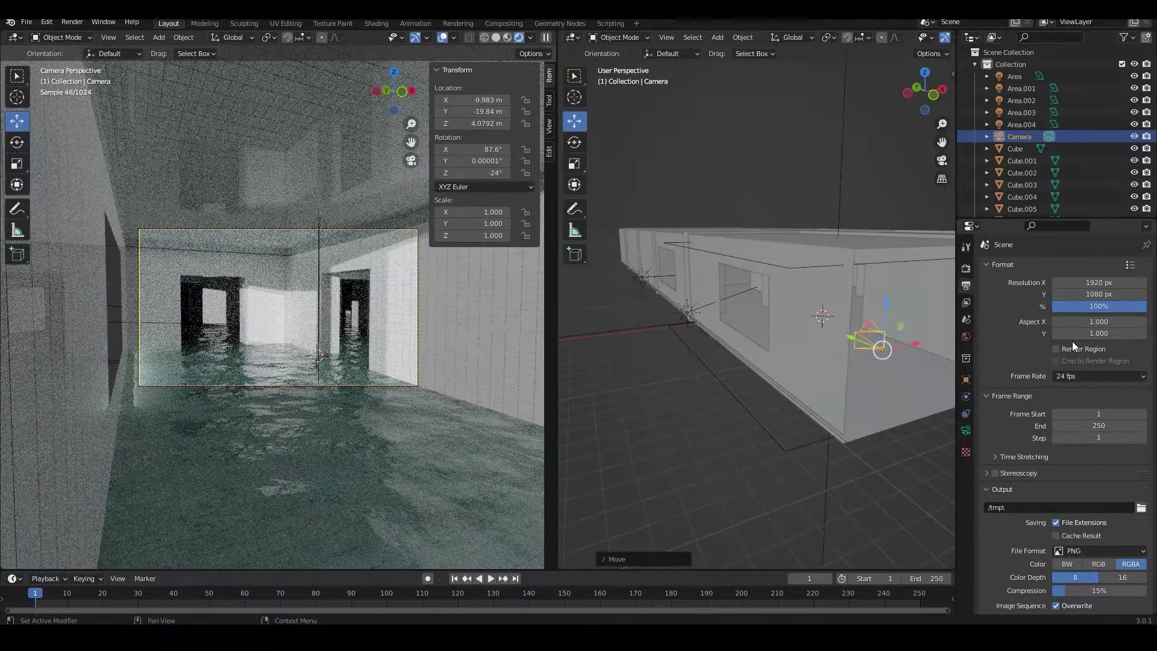
drag(1085, 294, 1094, 294)
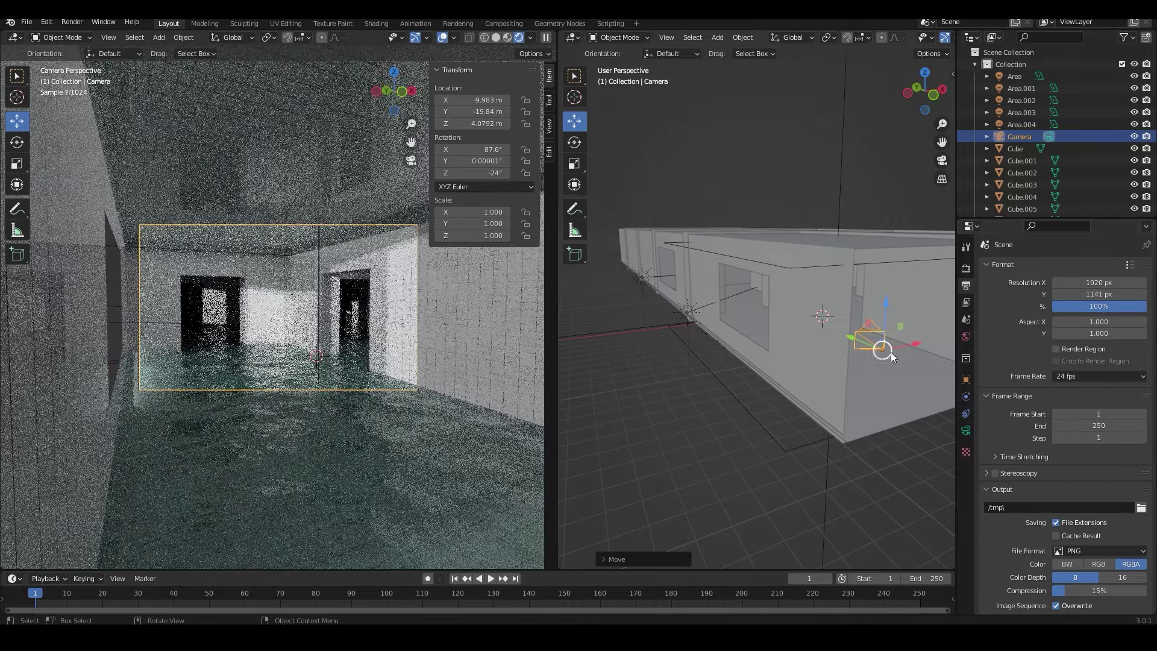
key(g)
key(z)
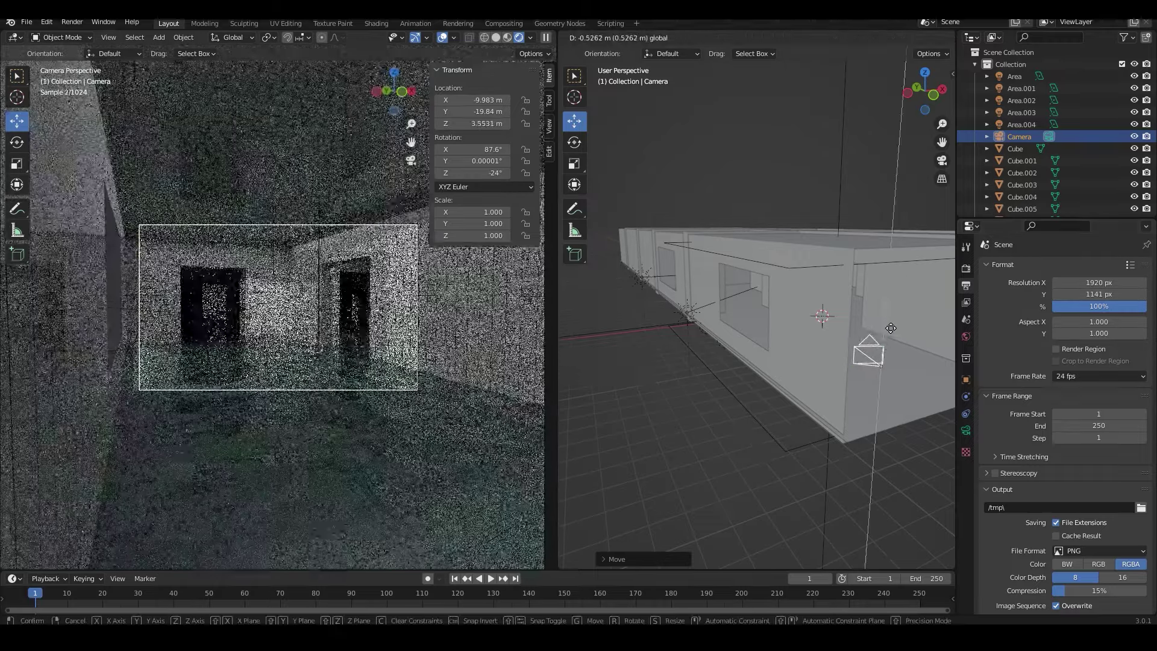
click(883, 347)
- Tint the sun light pale yellow
click(689, 311)
click(967, 431)
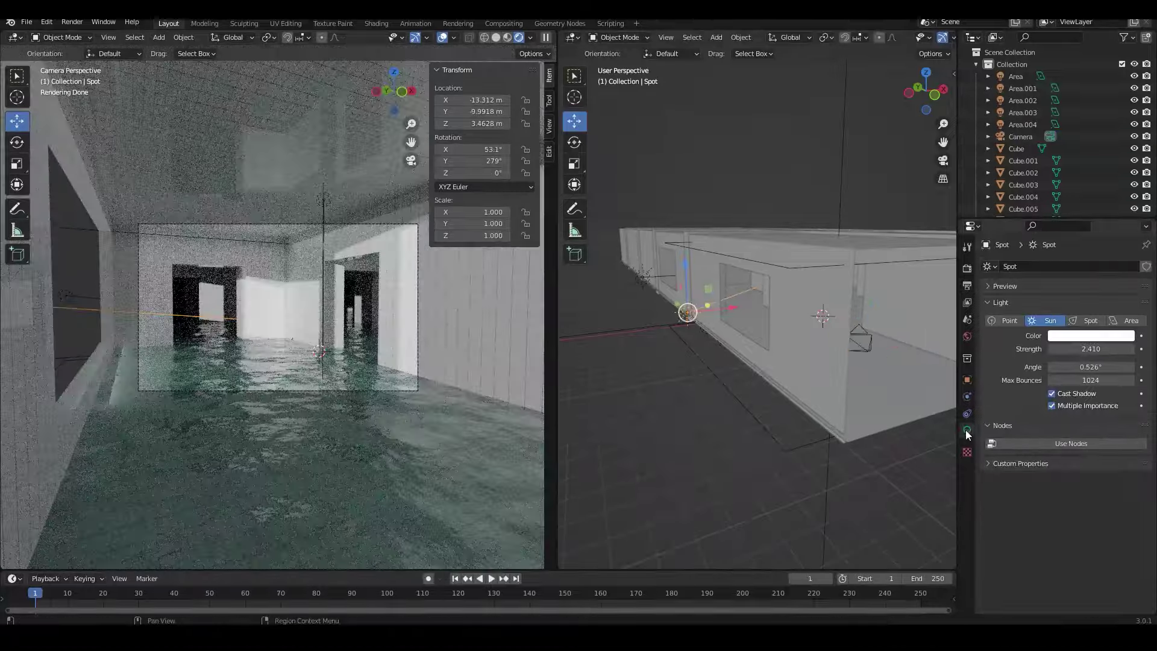
click(1090, 335)
click(1066, 220)
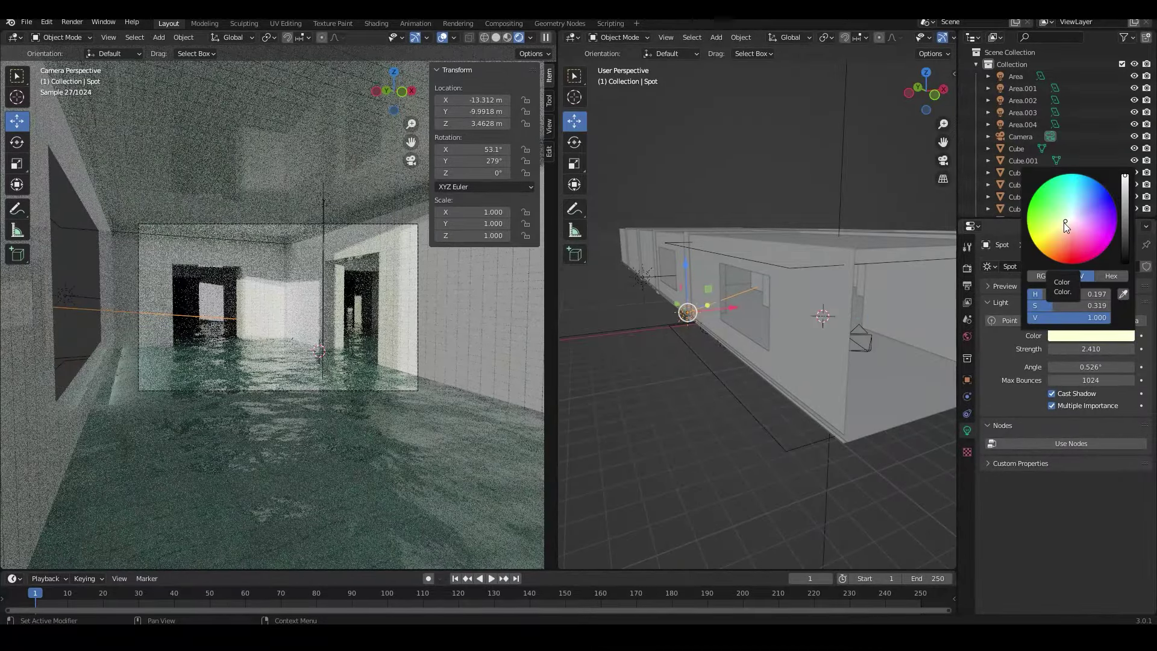
click(1066, 218)
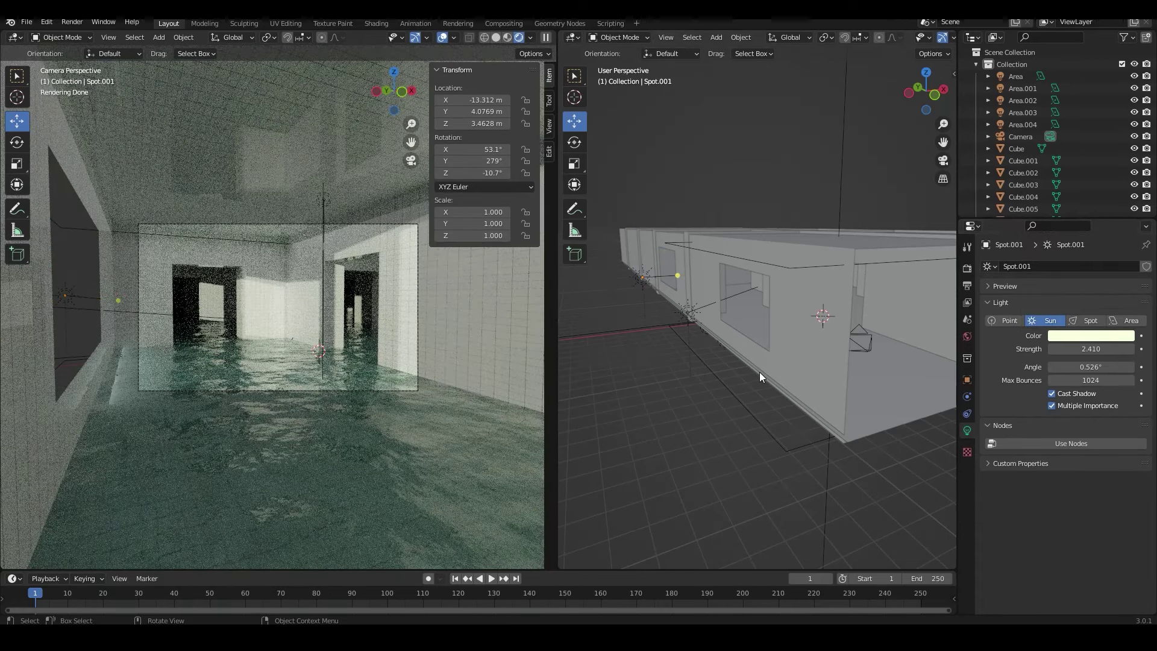
- Move the Area.003 ceiling light vertically up to about Z 6.9 m, then select the camera
click(809, 244)
key(g)
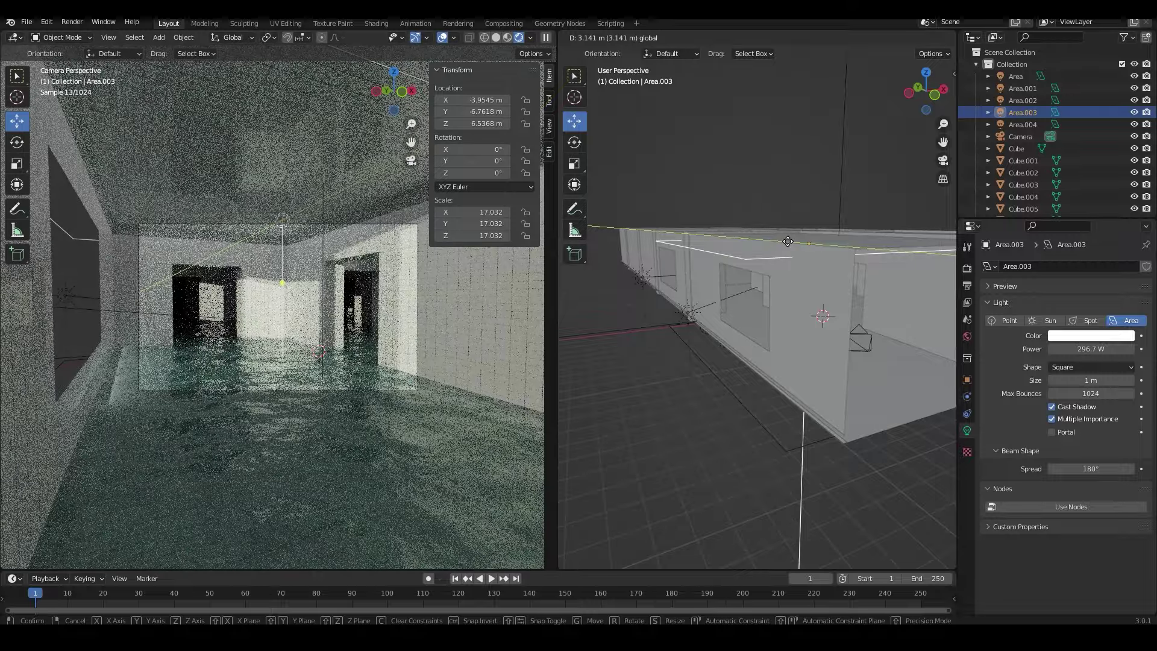
click(788, 241)
click(817, 214)
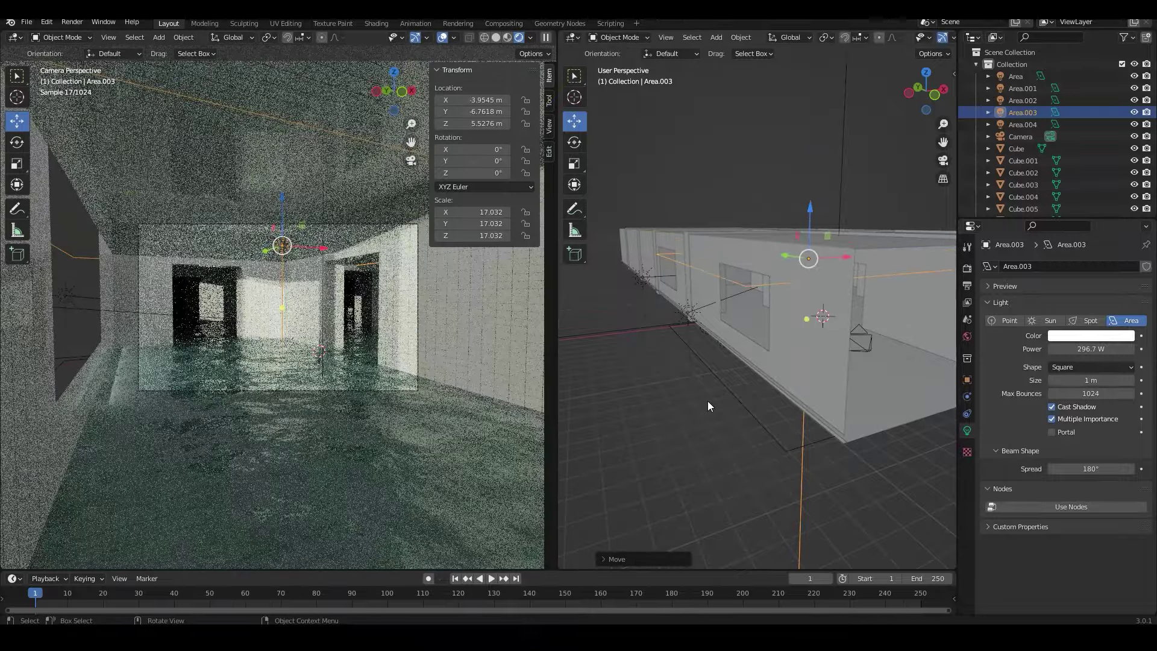
click(674, 419)
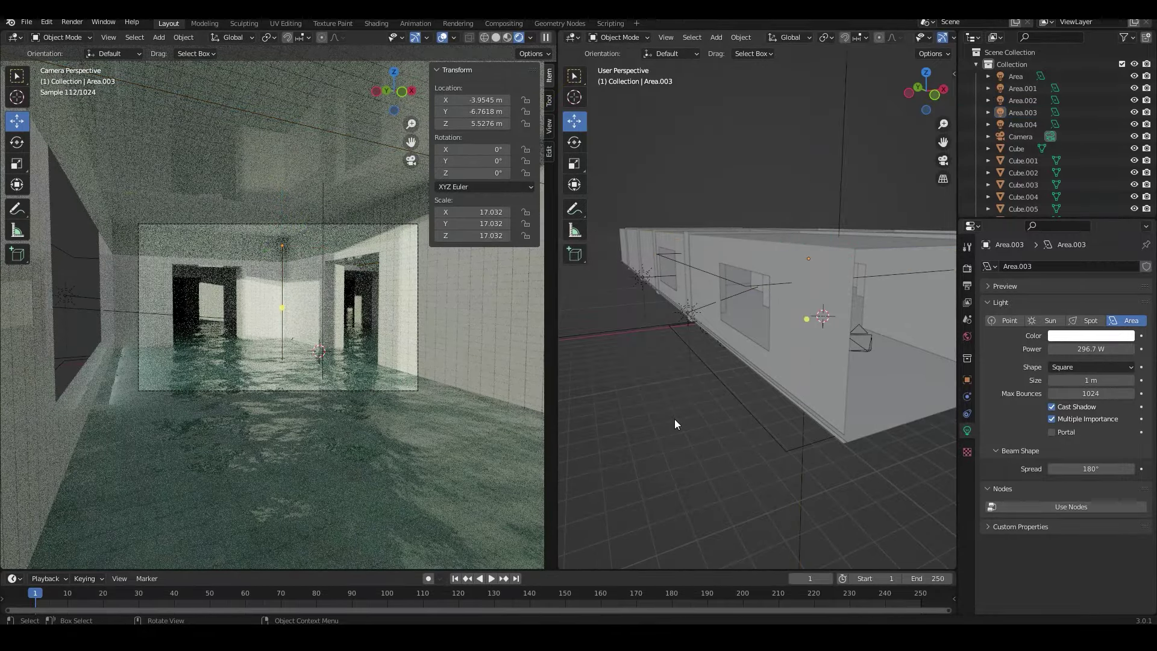
click(806, 319)
key(g)
key(z)
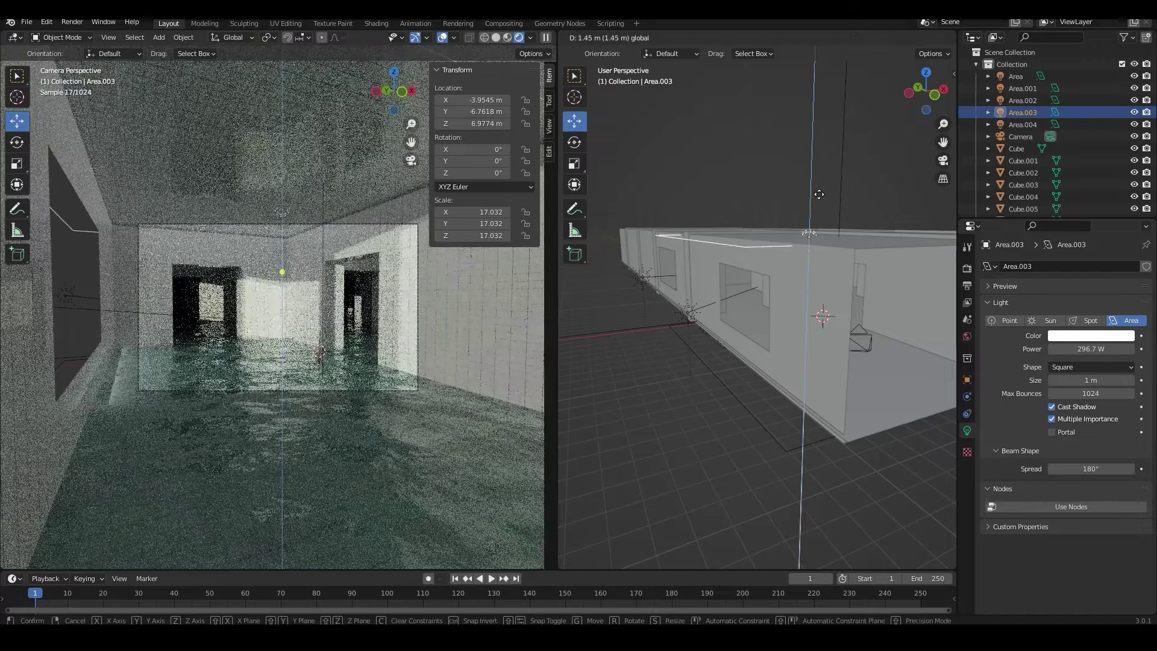
click(819, 199)
middle_drag(819, 199, 773, 392)
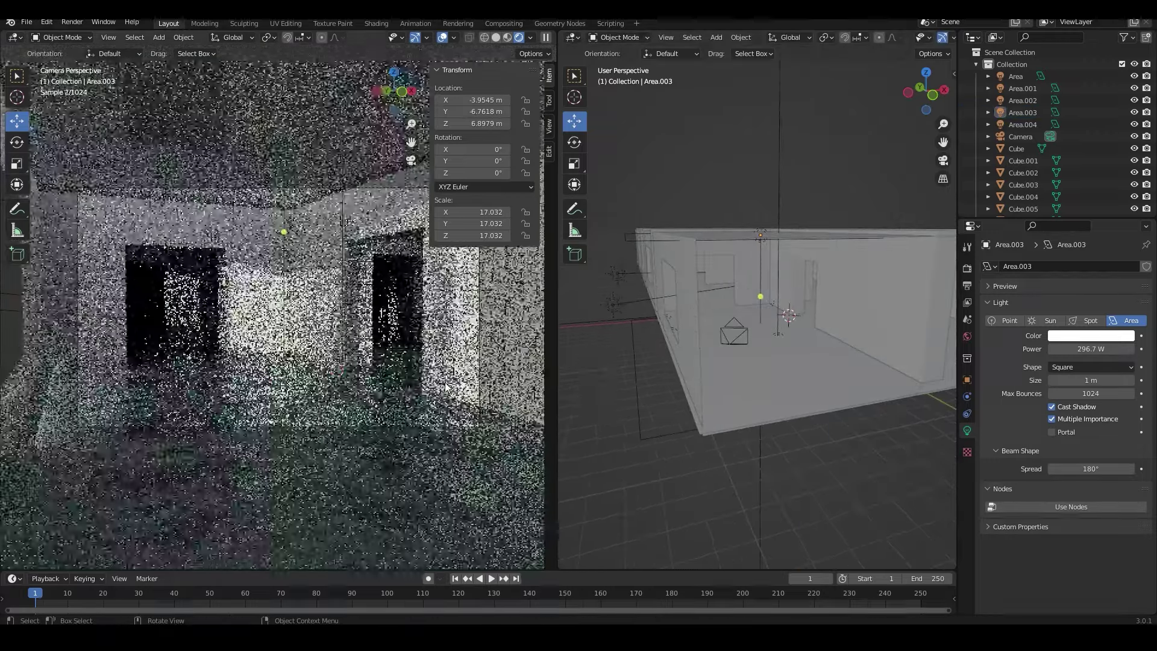
click(478, 350)
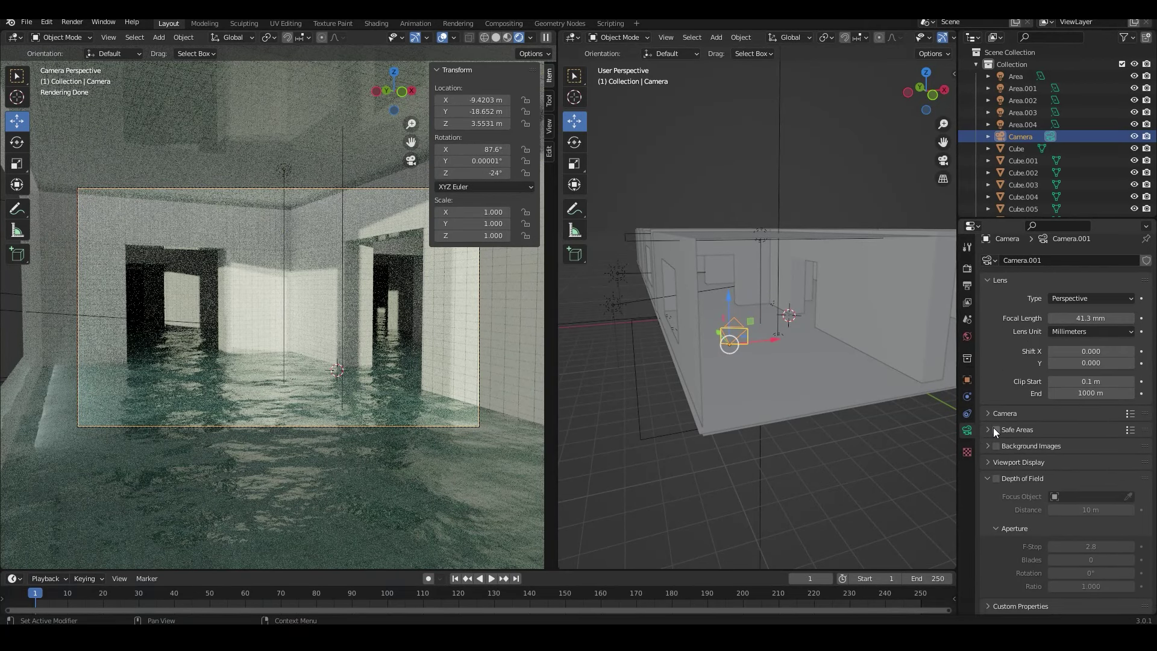
- Enable Passepartout in the camera's Viewport Display to black out areas outside the frame
click(991, 462)
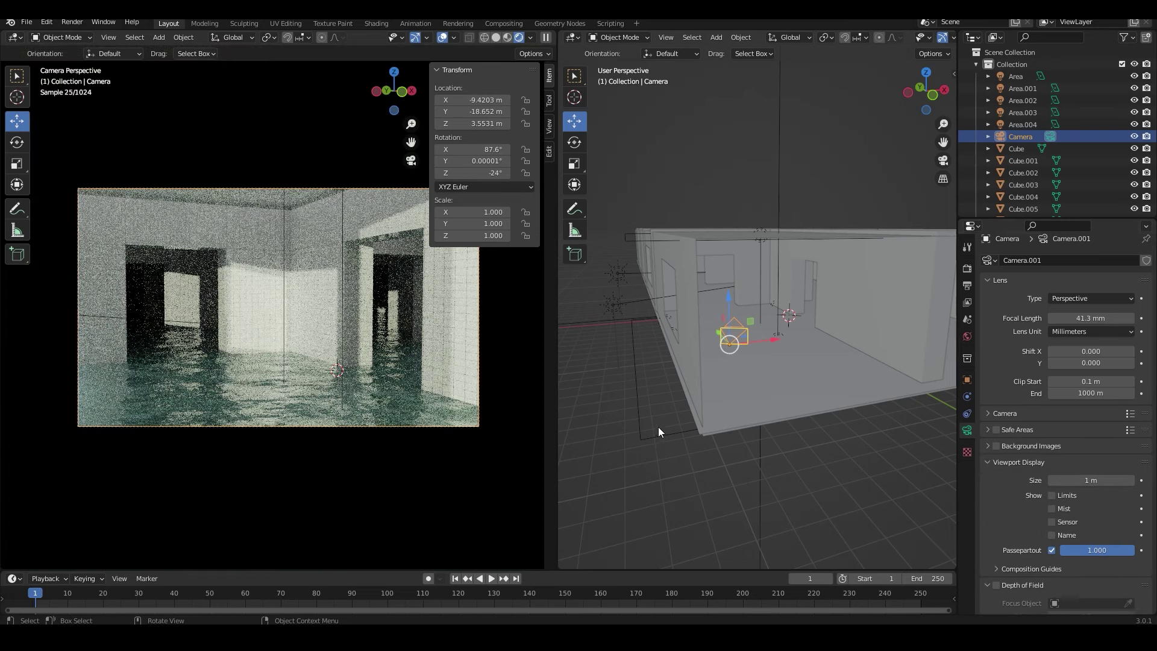
click(658, 427)
click(501, 70)
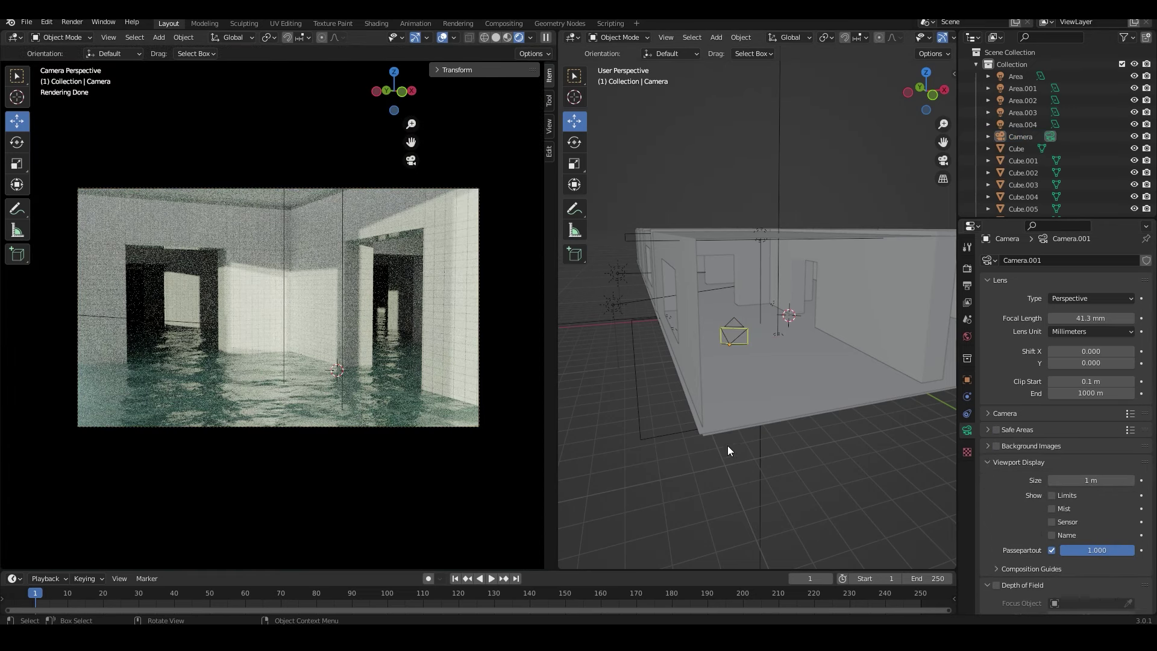
scroll(736, 248, up, 5)
scroll(736, 248, down, 4)
scroll(738, 255, down, 3)
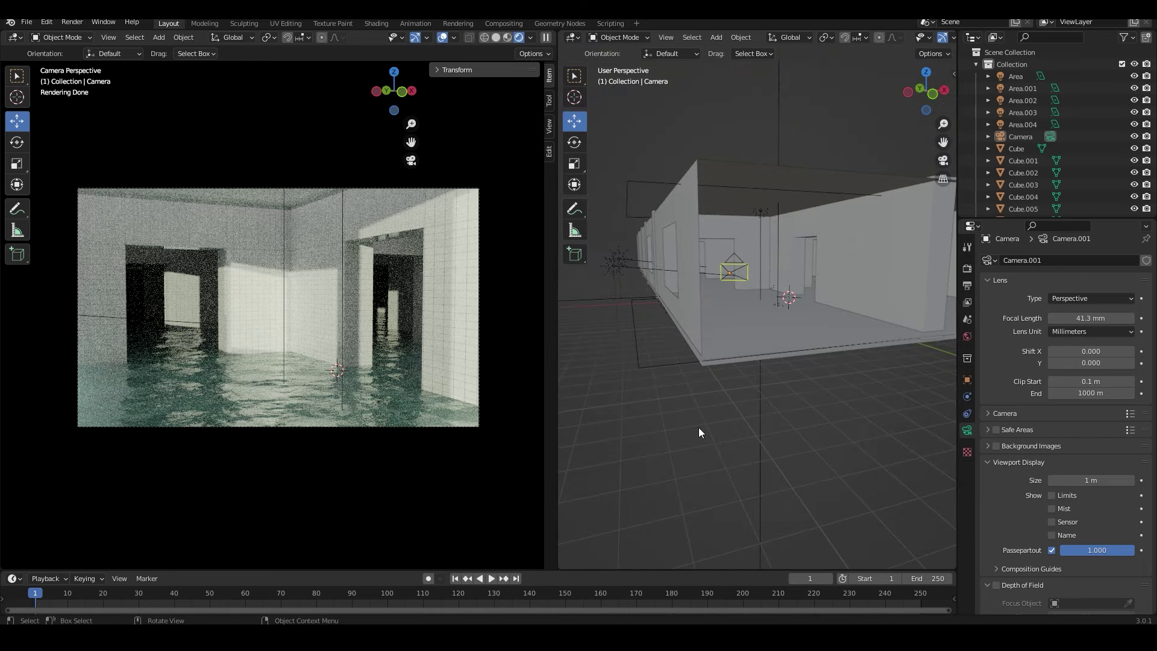
mouse_move(701, 420)
middle_down()
mouse_move(682, 389)
mouse_move(699, 416)
middle_up()
- Raise the Spot sun's strength to 2.660, save LIMINALSPACE.blend, and open the Shading workspace
click(669, 286)
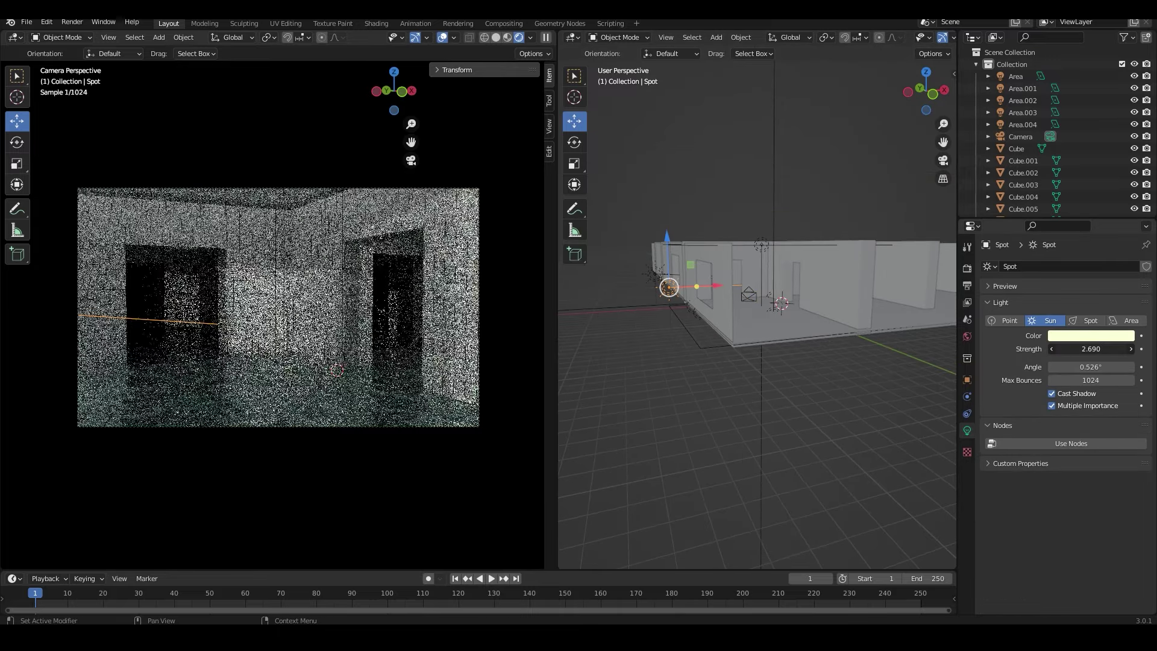
drag(1115, 349, 1139, 349)
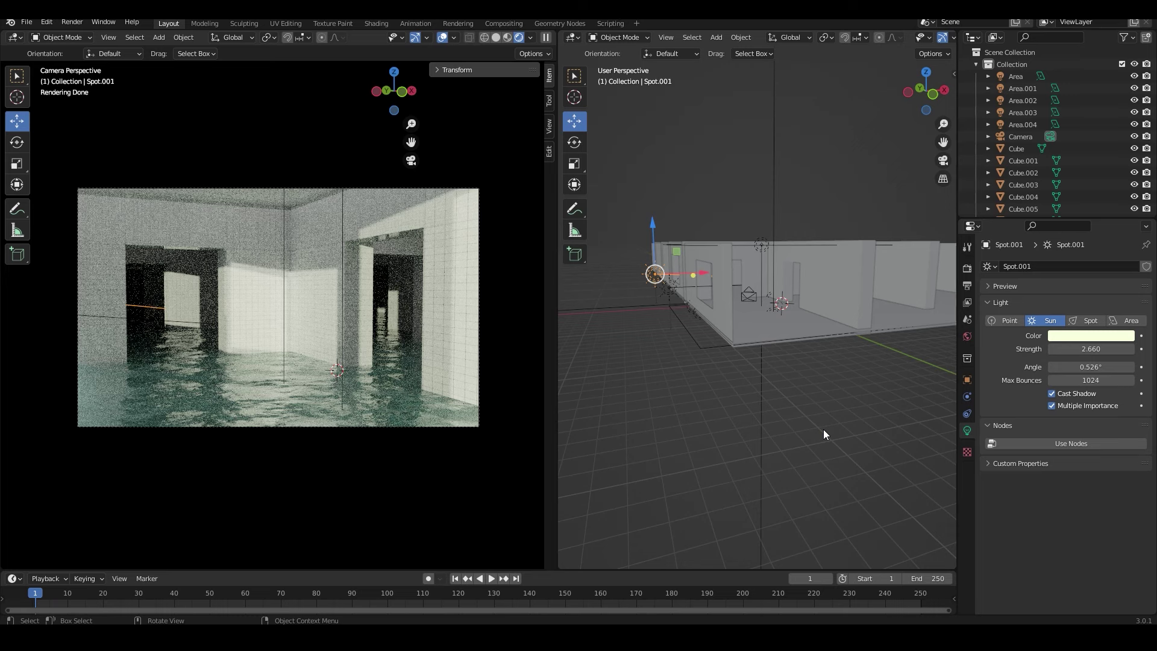
click(27, 22)
click(53, 85)
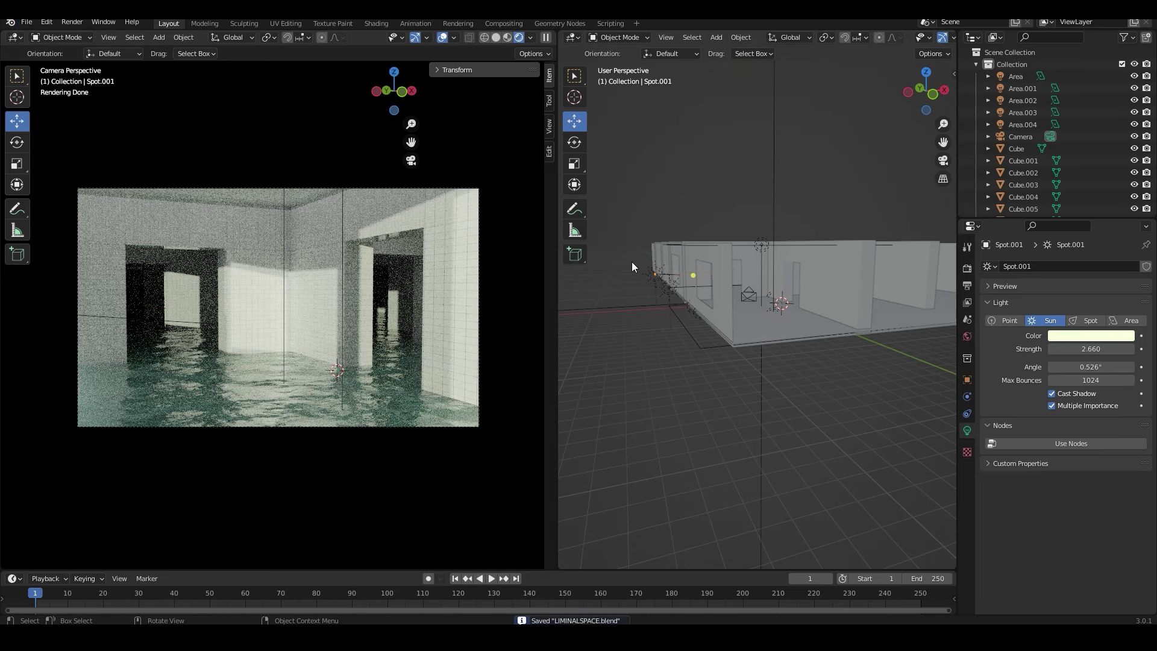
click(376, 23)
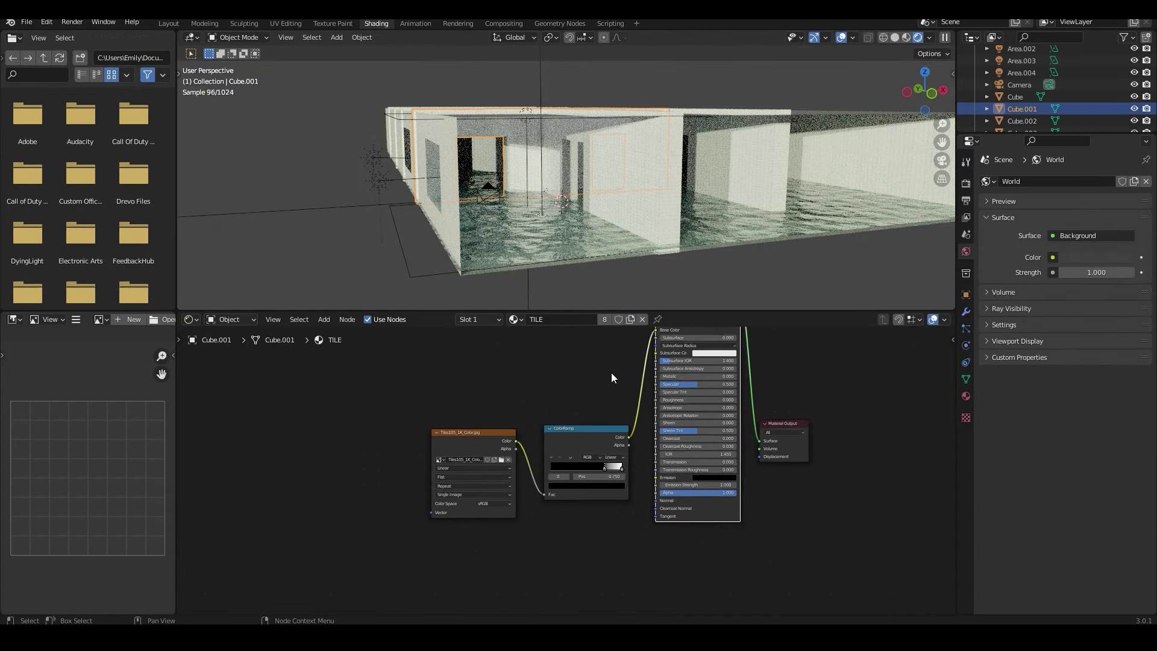
- In UV Editing, scale the UV islands of several Cube.001 wall faces
click(286, 23)
click(722, 186)
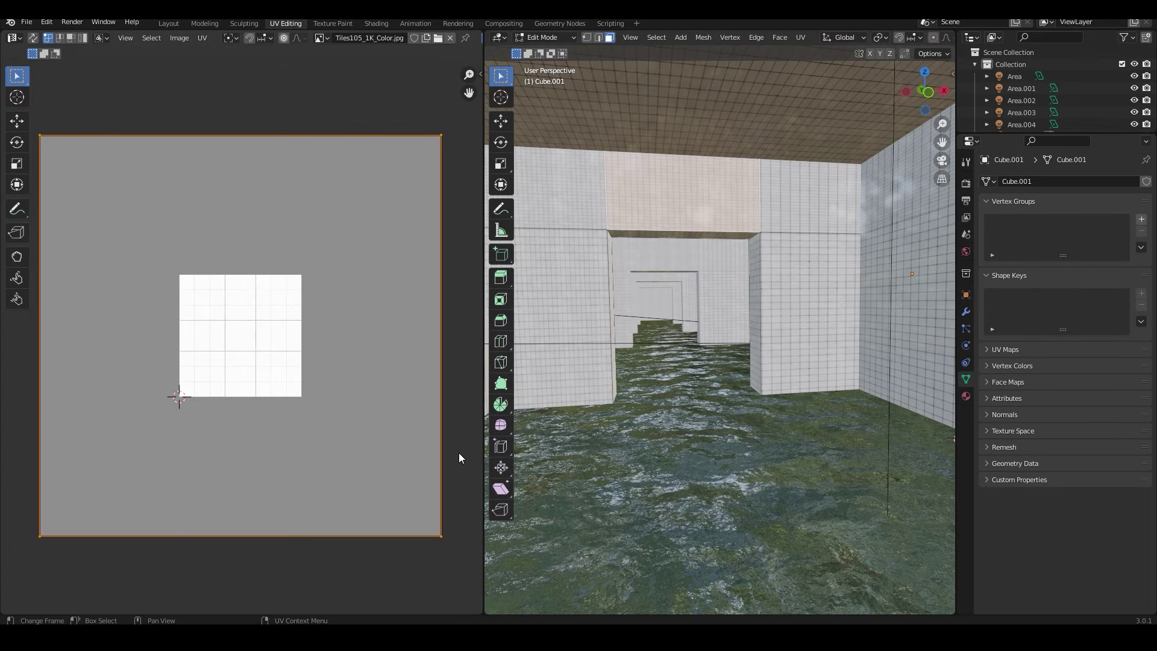
key(s)
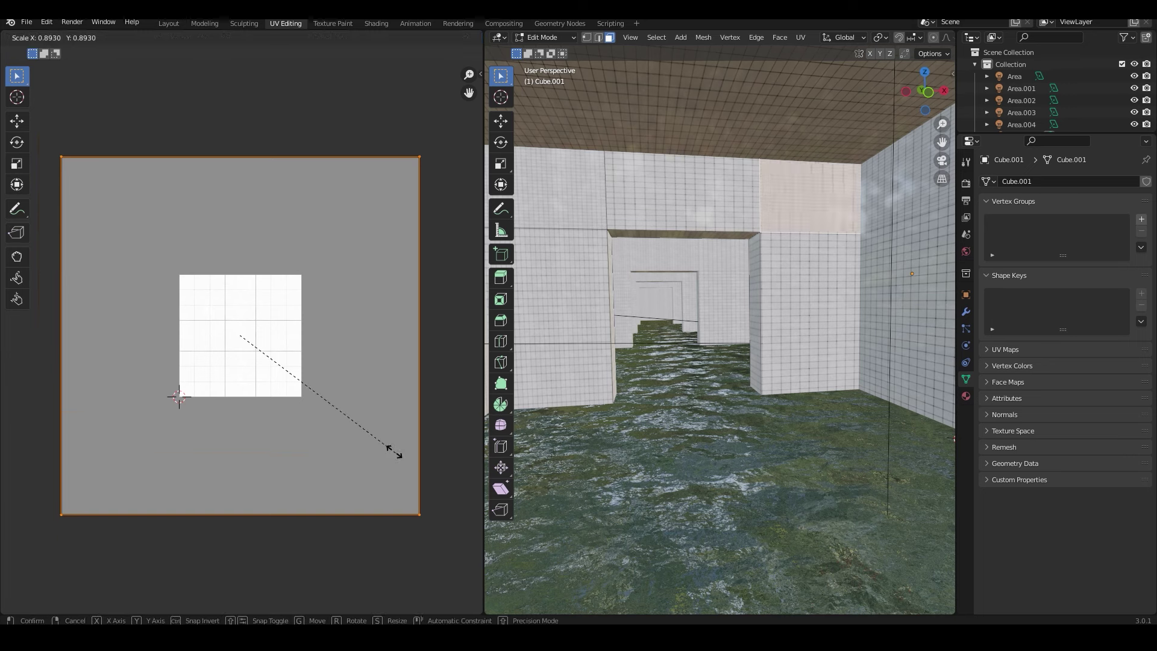
click(347, 415)
click(681, 199)
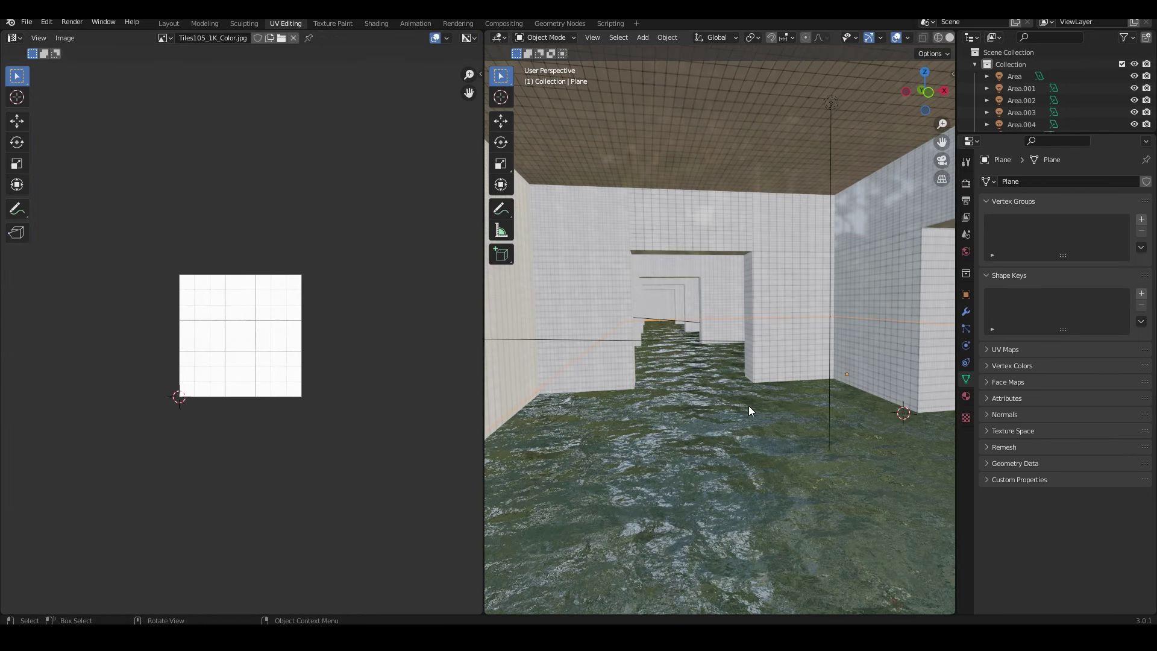
click(788, 215)
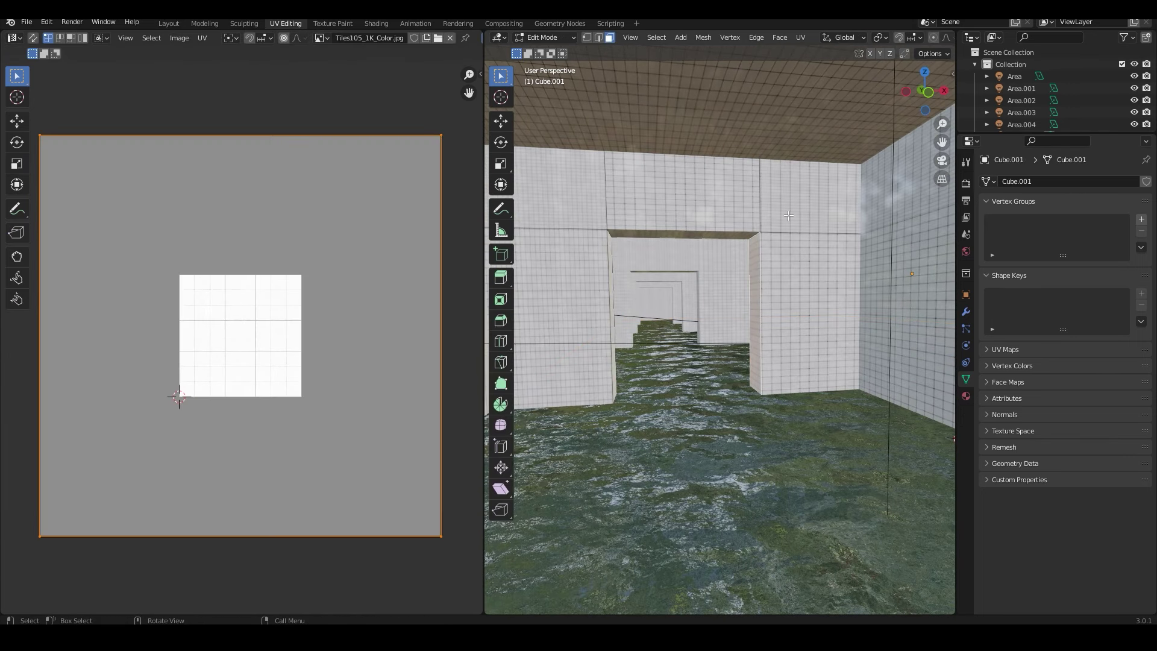
key(s)
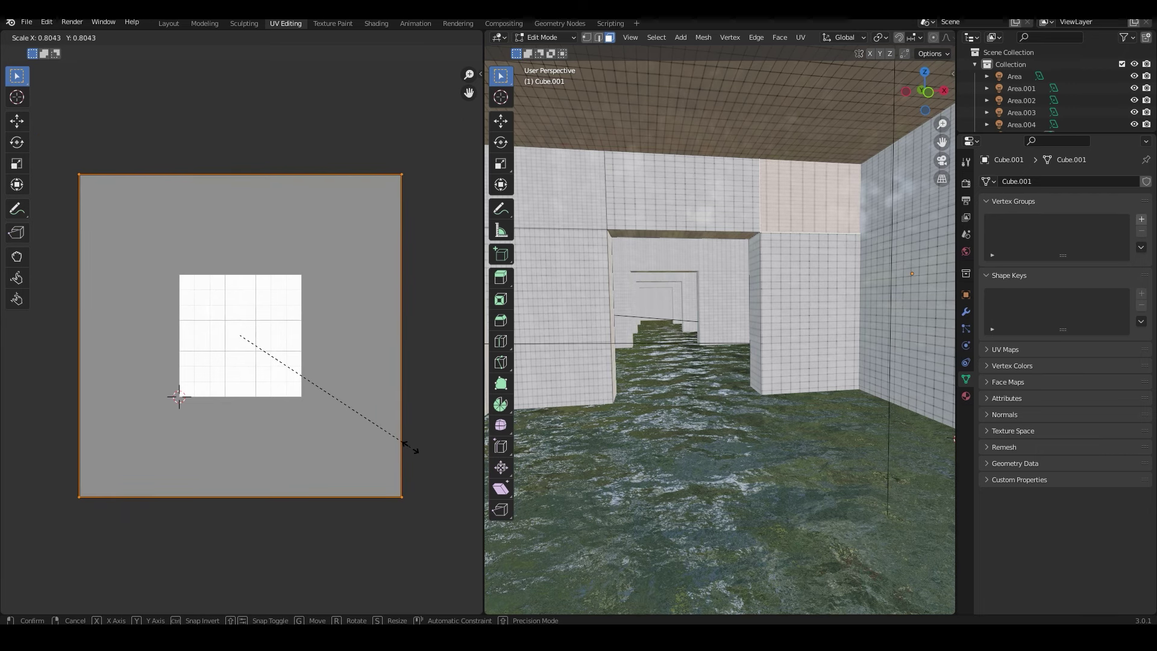
click(371, 428)
- Reset a wall face's UVs, enlarge them, and return to object mode
key(u)
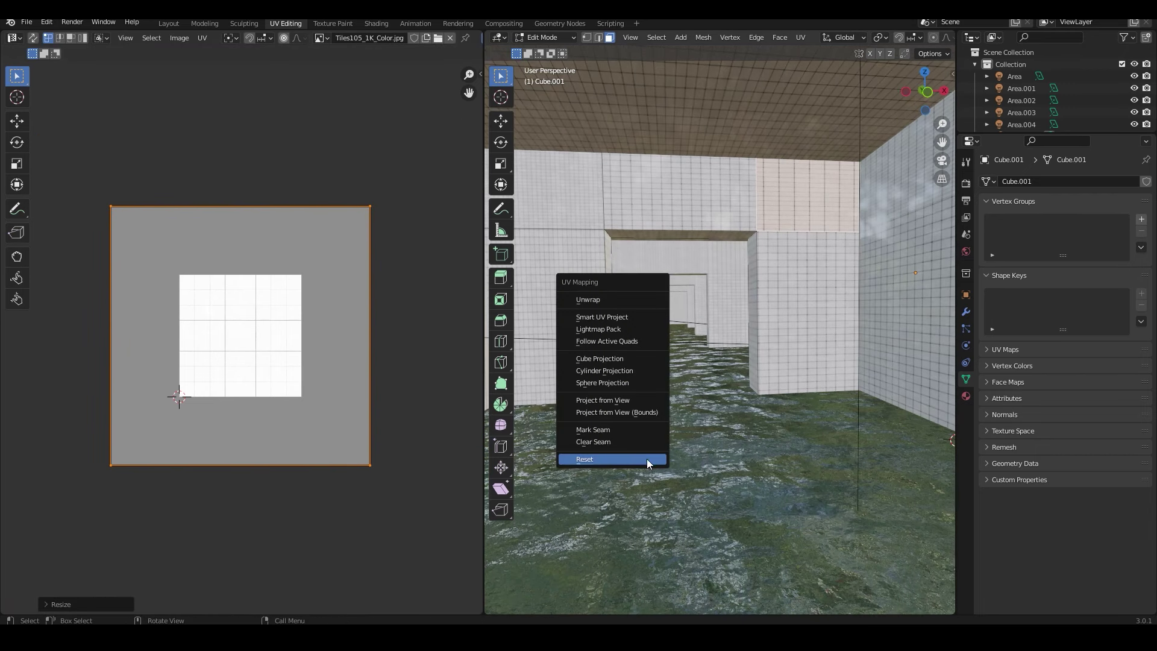
click(610, 457)
key(s)
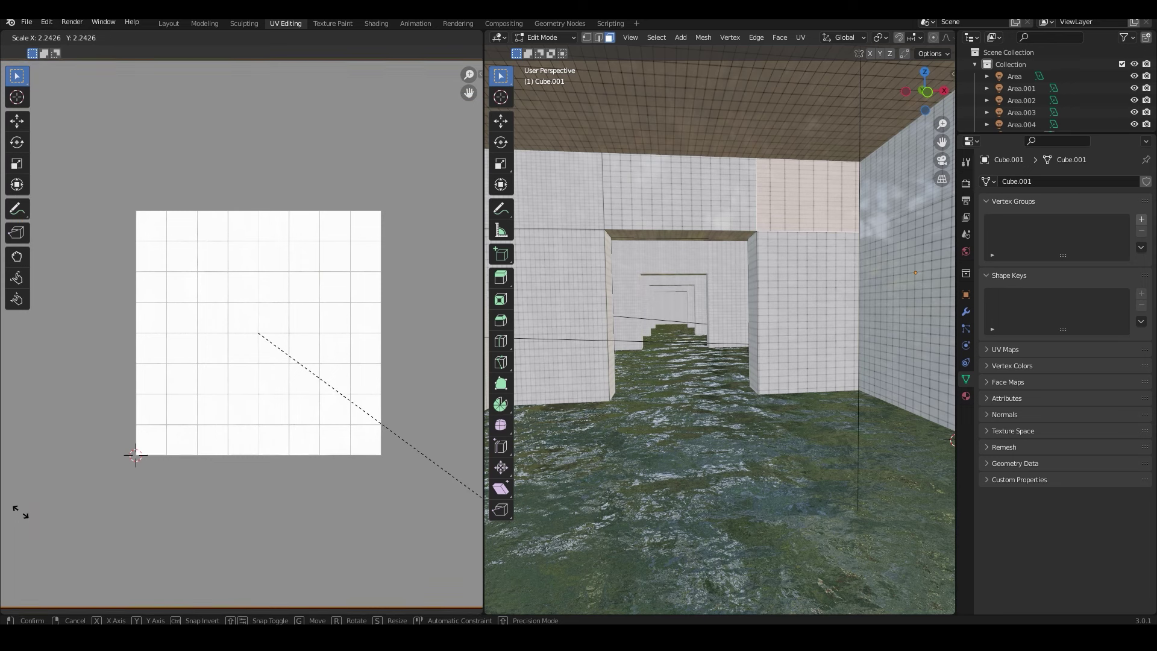
click(124, 538)
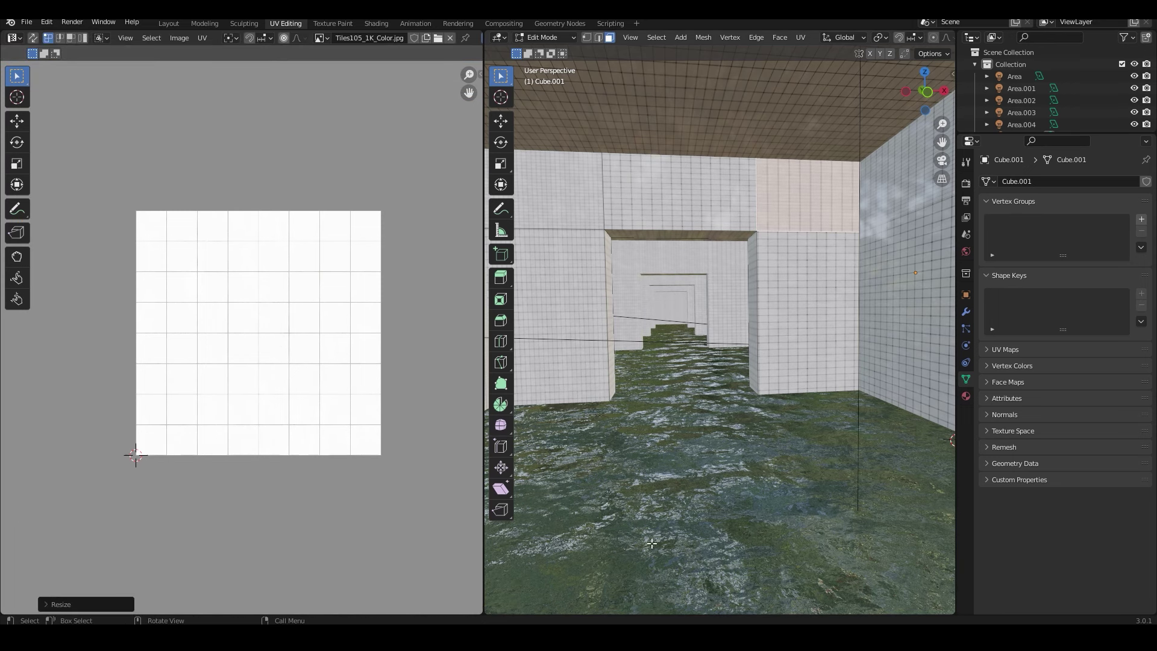
key(Tab)
- Reselect the Cube.001 wall in edit mode and scale another face's UVs
scroll(718, 412, up, 3)
click(819, 207)
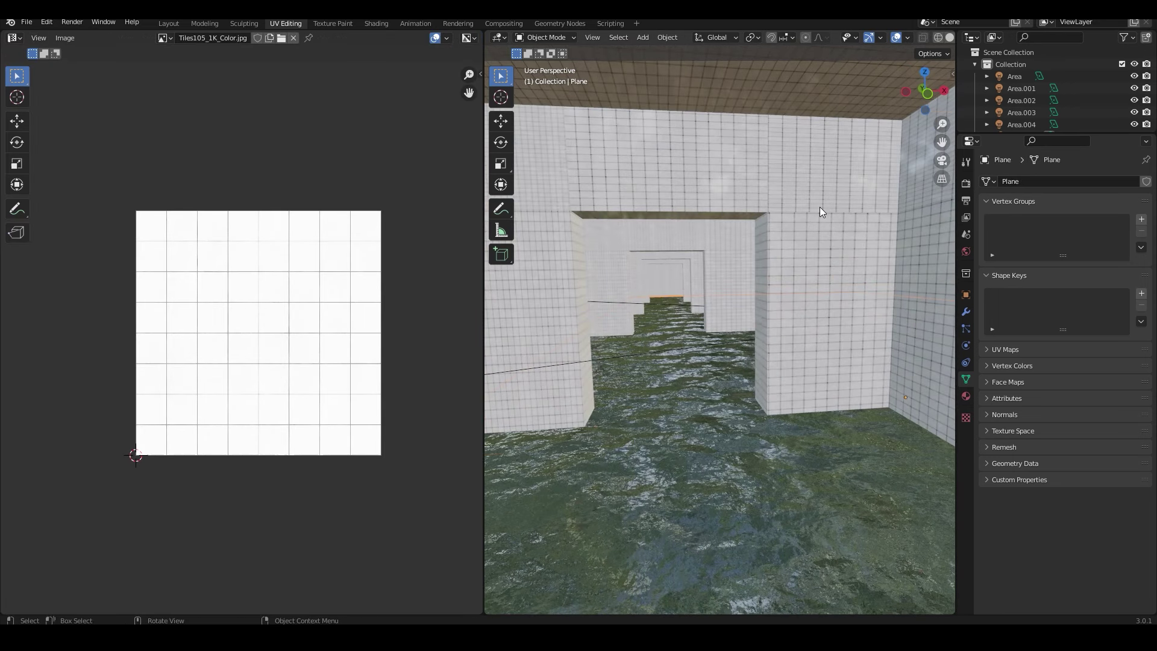
key(Tab)
middle_drag(603, 434, 624, 441)
key(ctrl+z)
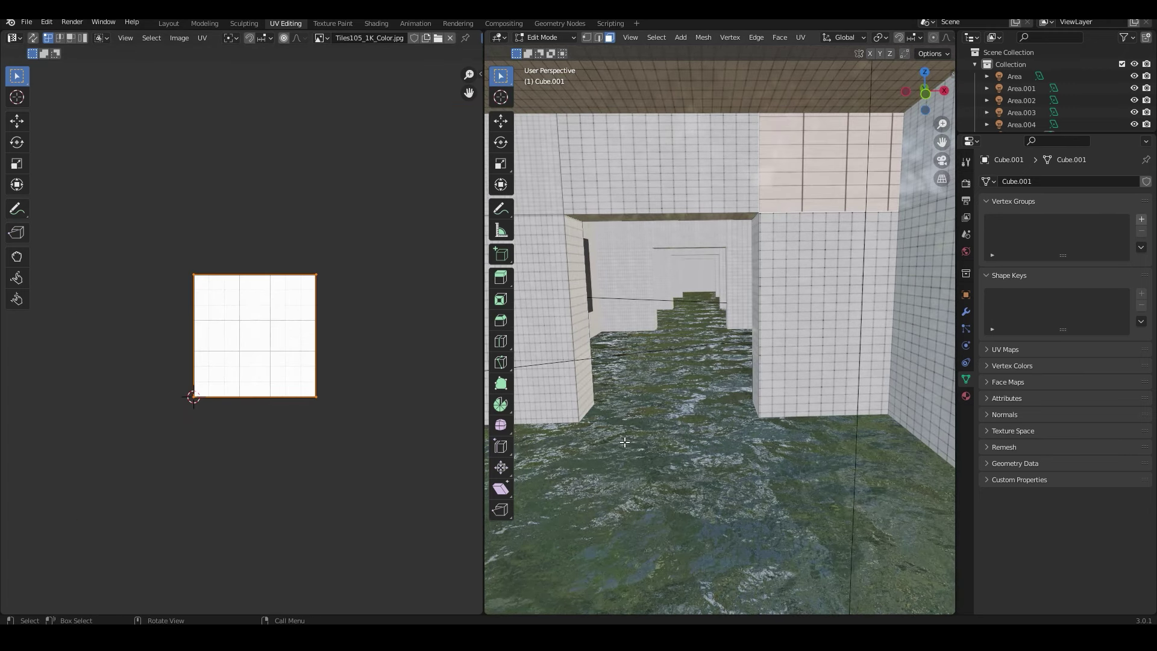
key(s)
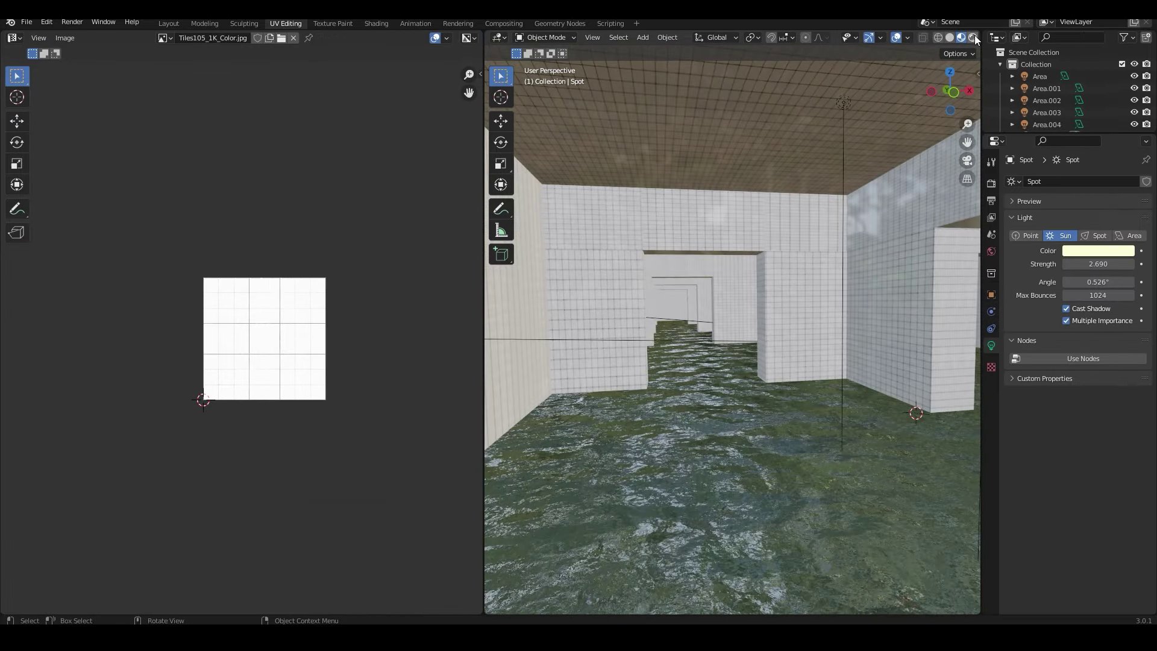
- Preview the corridor in Rendered shading and return to the Layout workspace
click(972, 36)
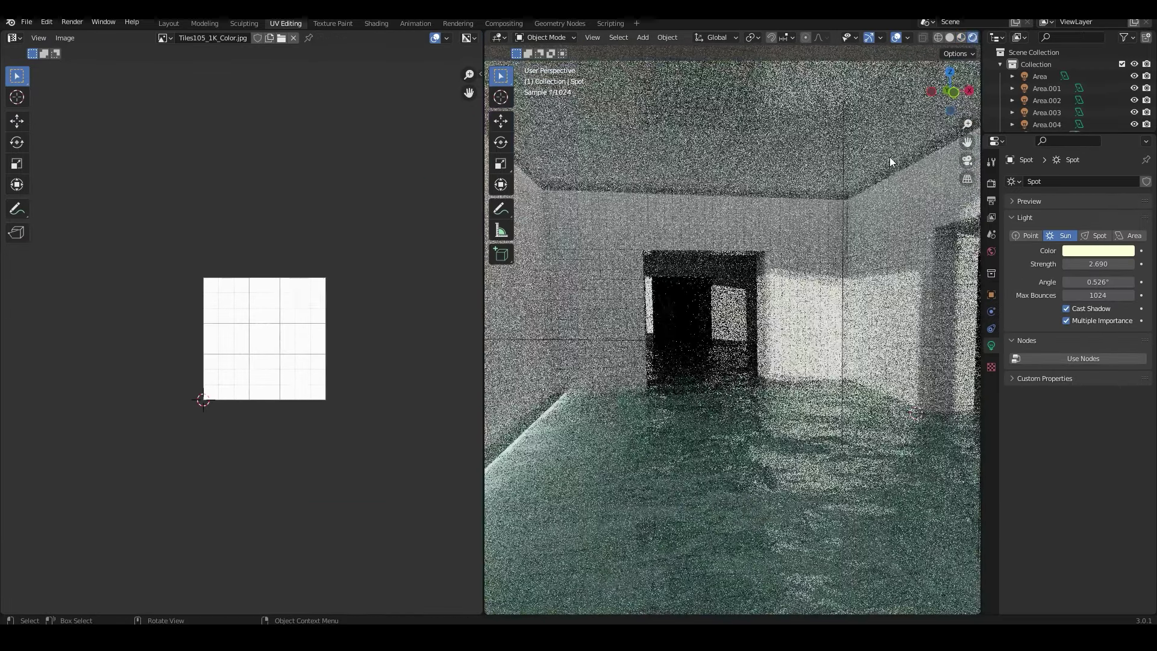
click(163, 23)
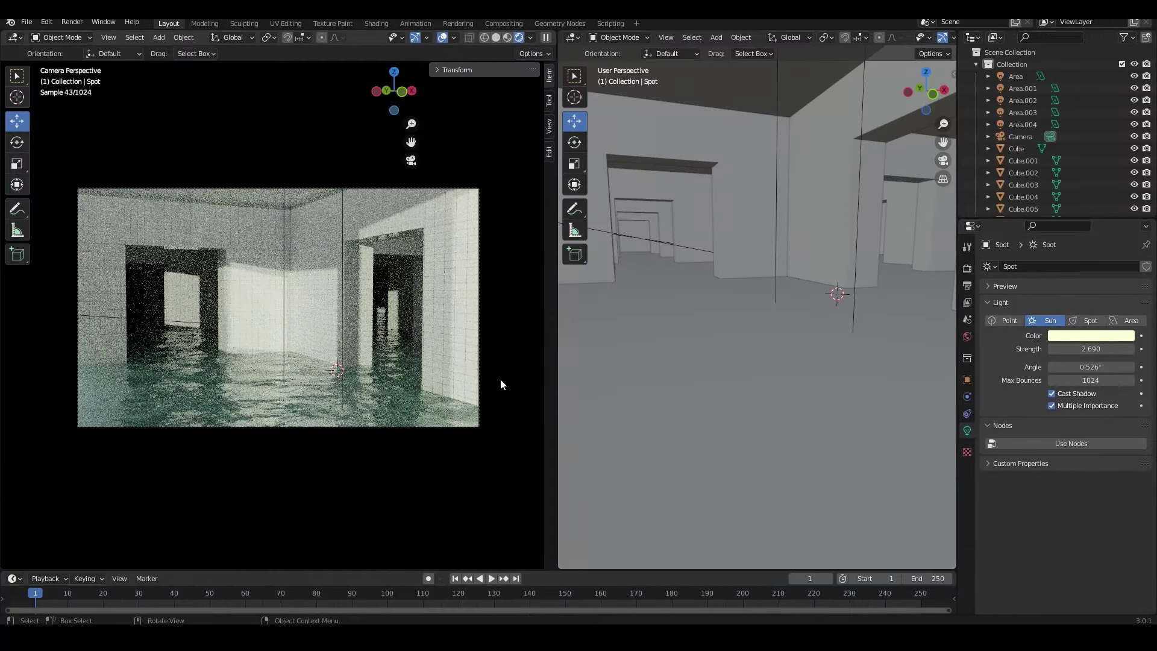